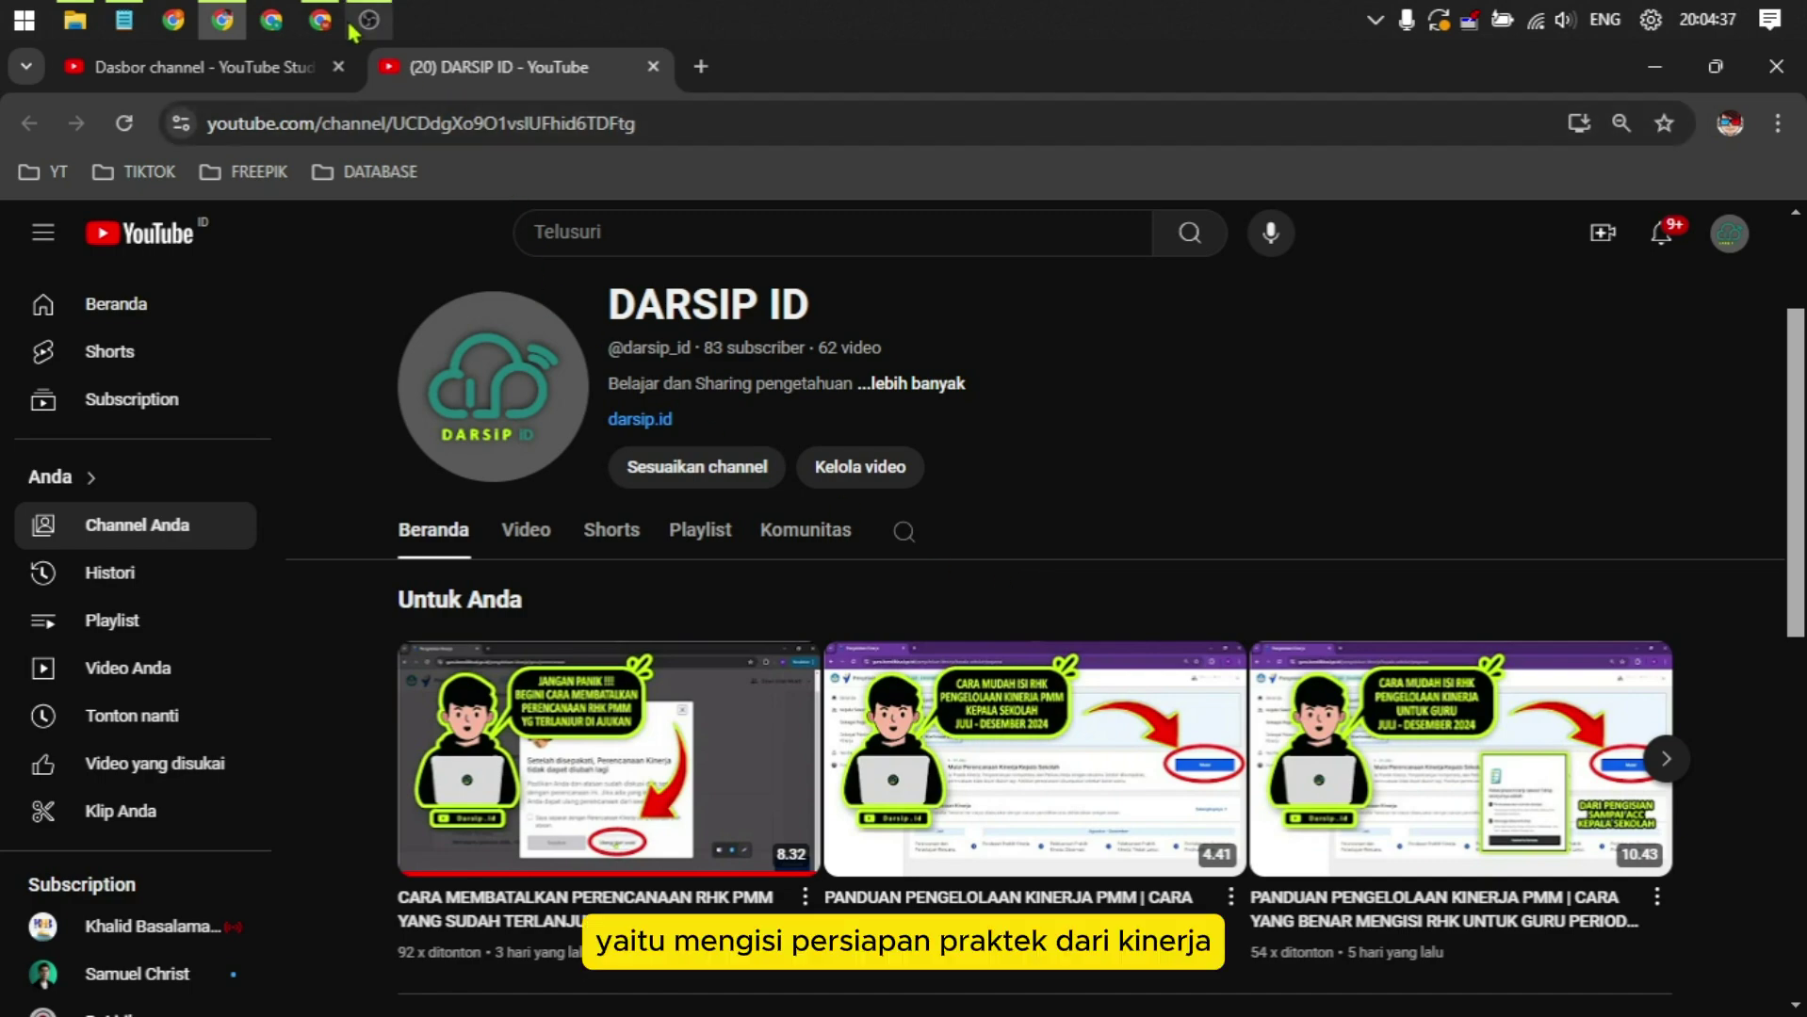
Switch to the Chrome window showing Pengelolaan Kinerja, dismiss the observation rubric and replace the page with a blank tab
click(320, 20)
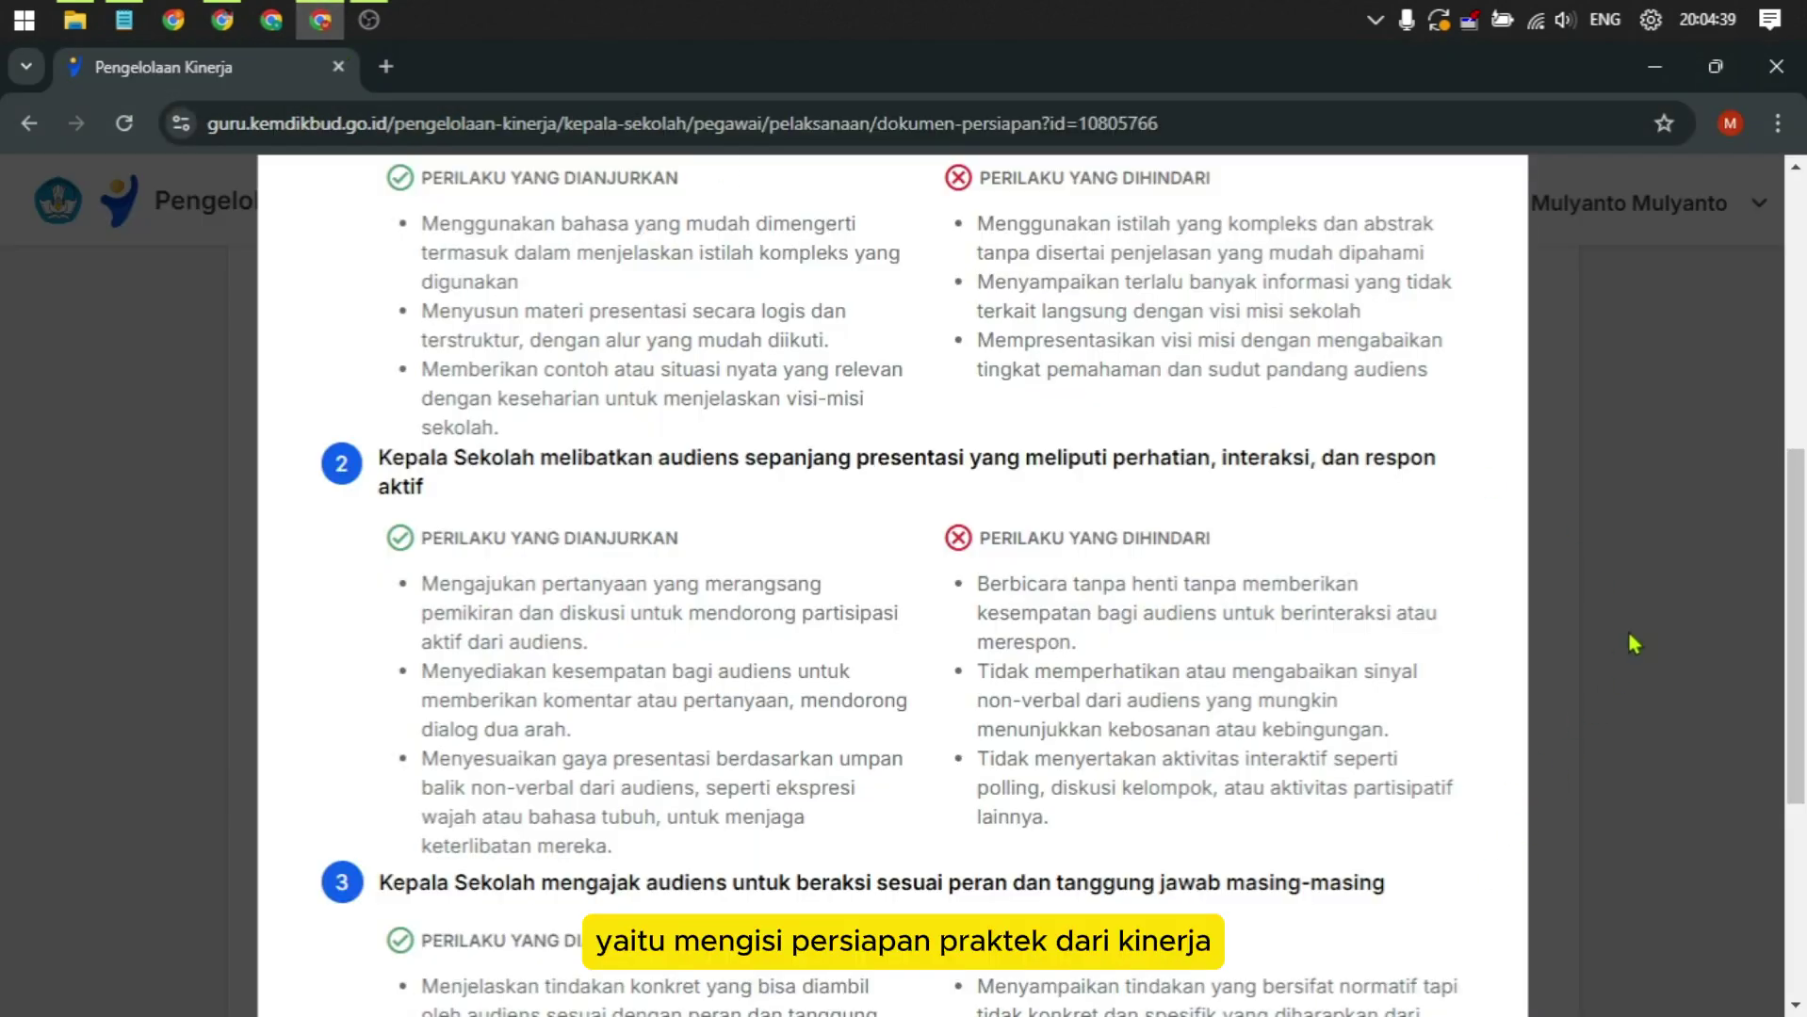
scroll(1194, 504, down, 6)
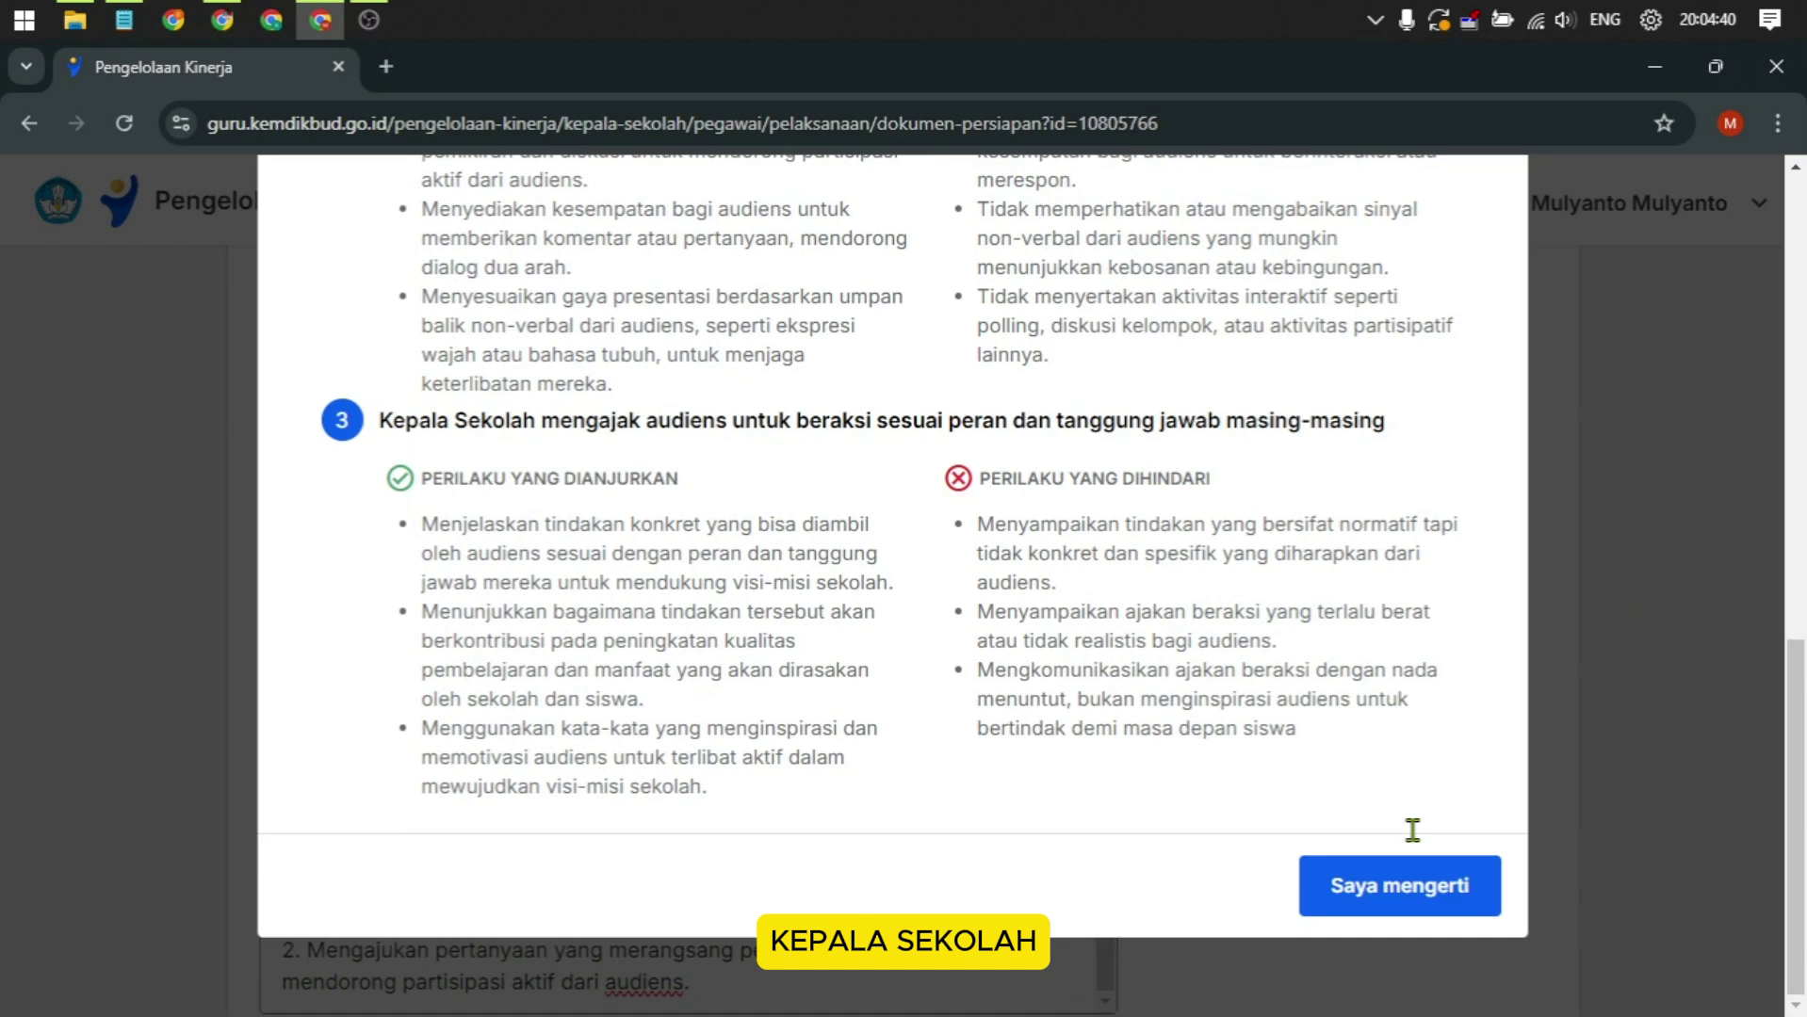
click(1407, 883)
click(386, 66)
click(338, 66)
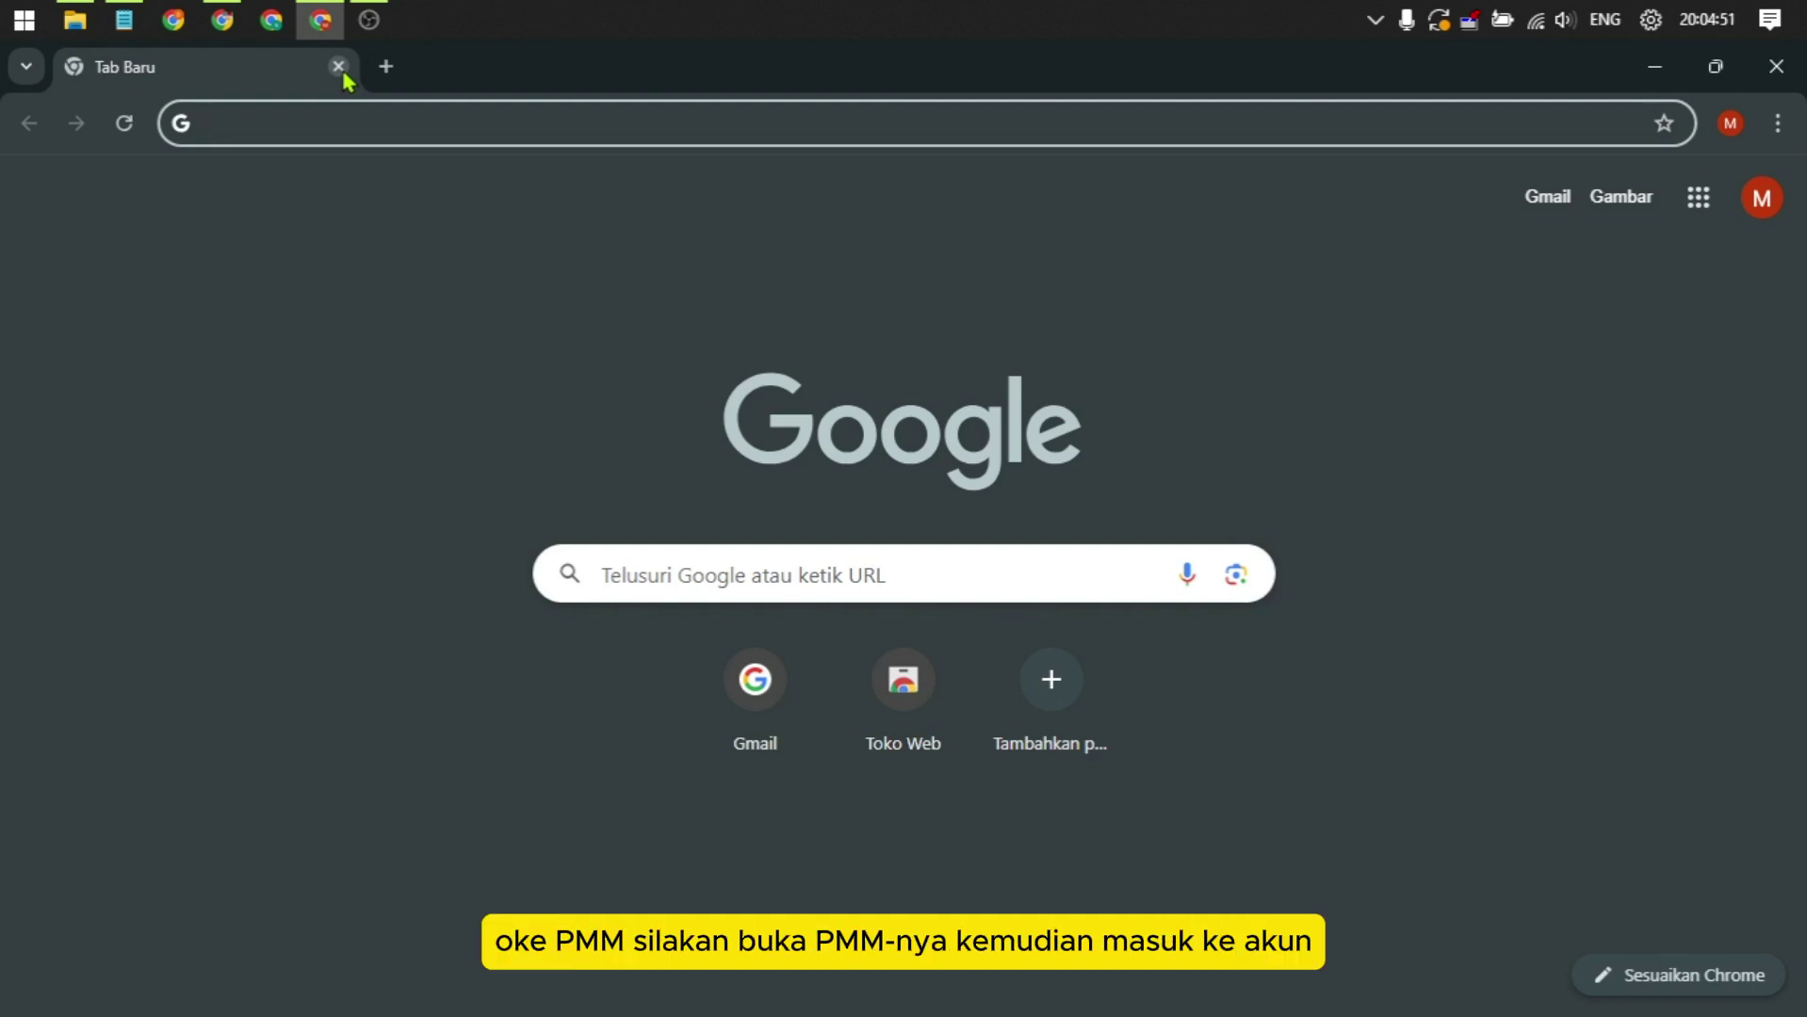
Search Google for "pmm" and open the Pengelolaan Kinerja Guru result
text(pmm)
key(Return)
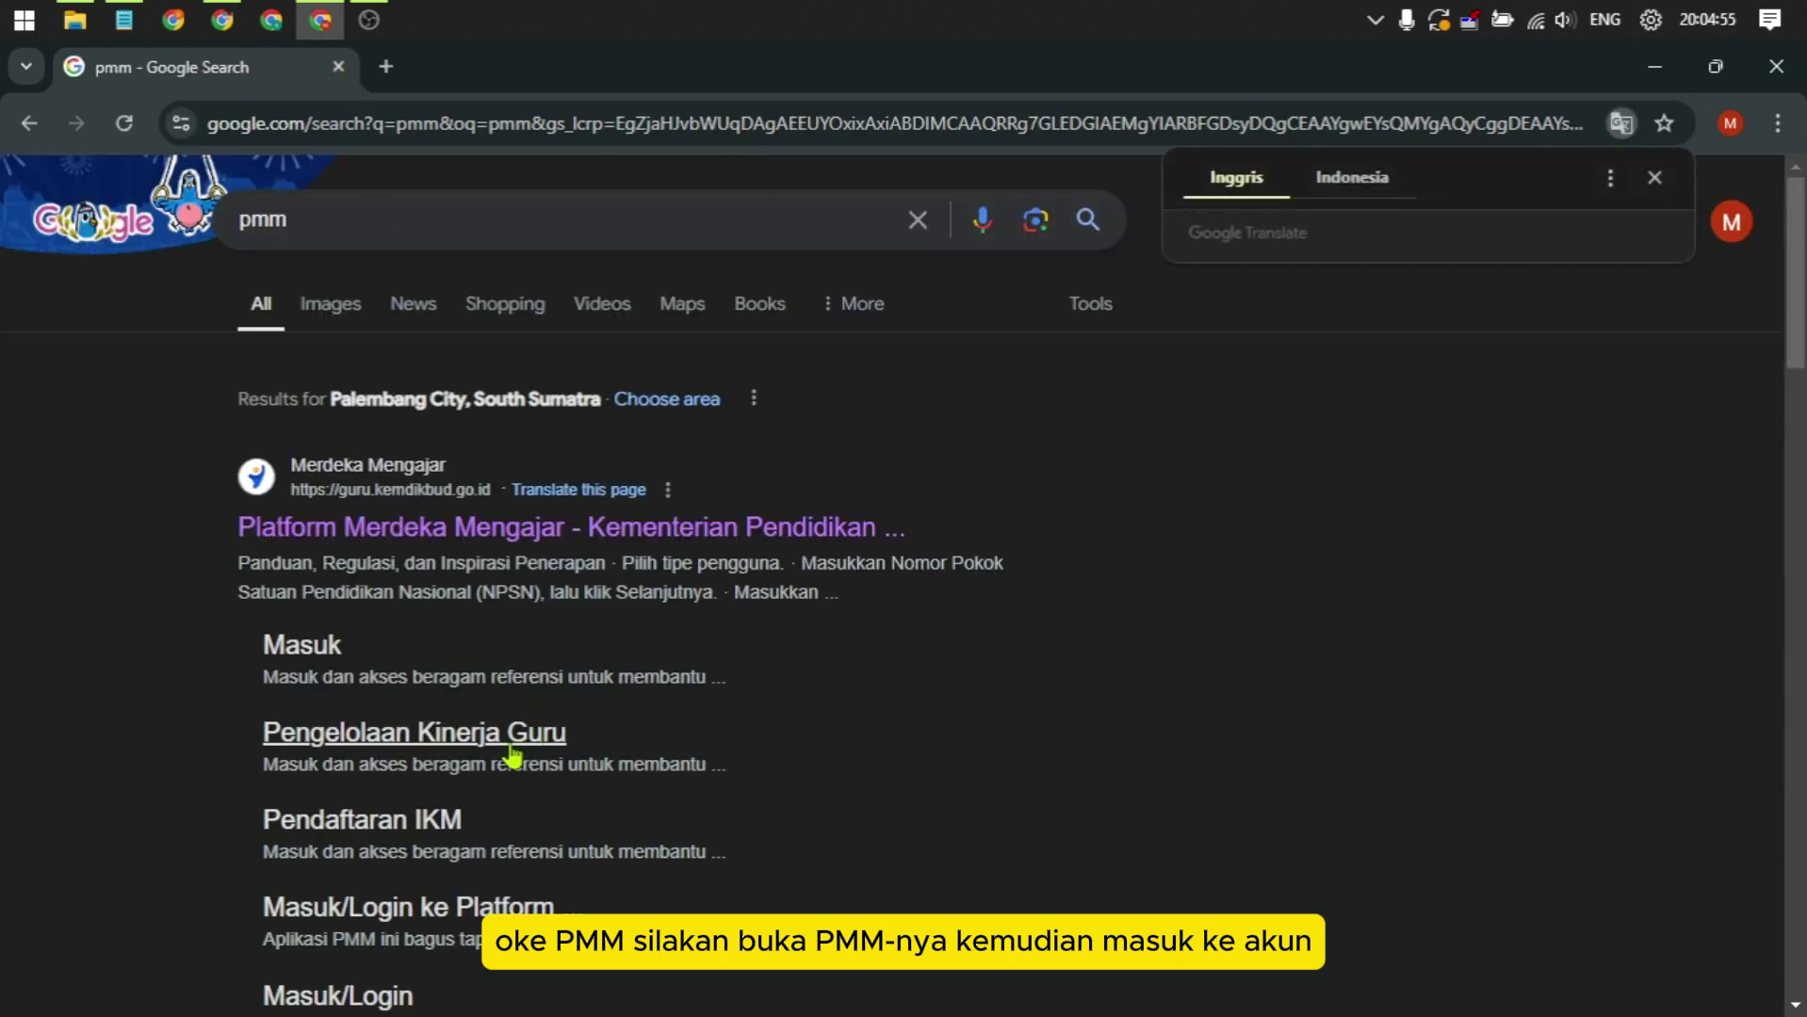
click(415, 735)
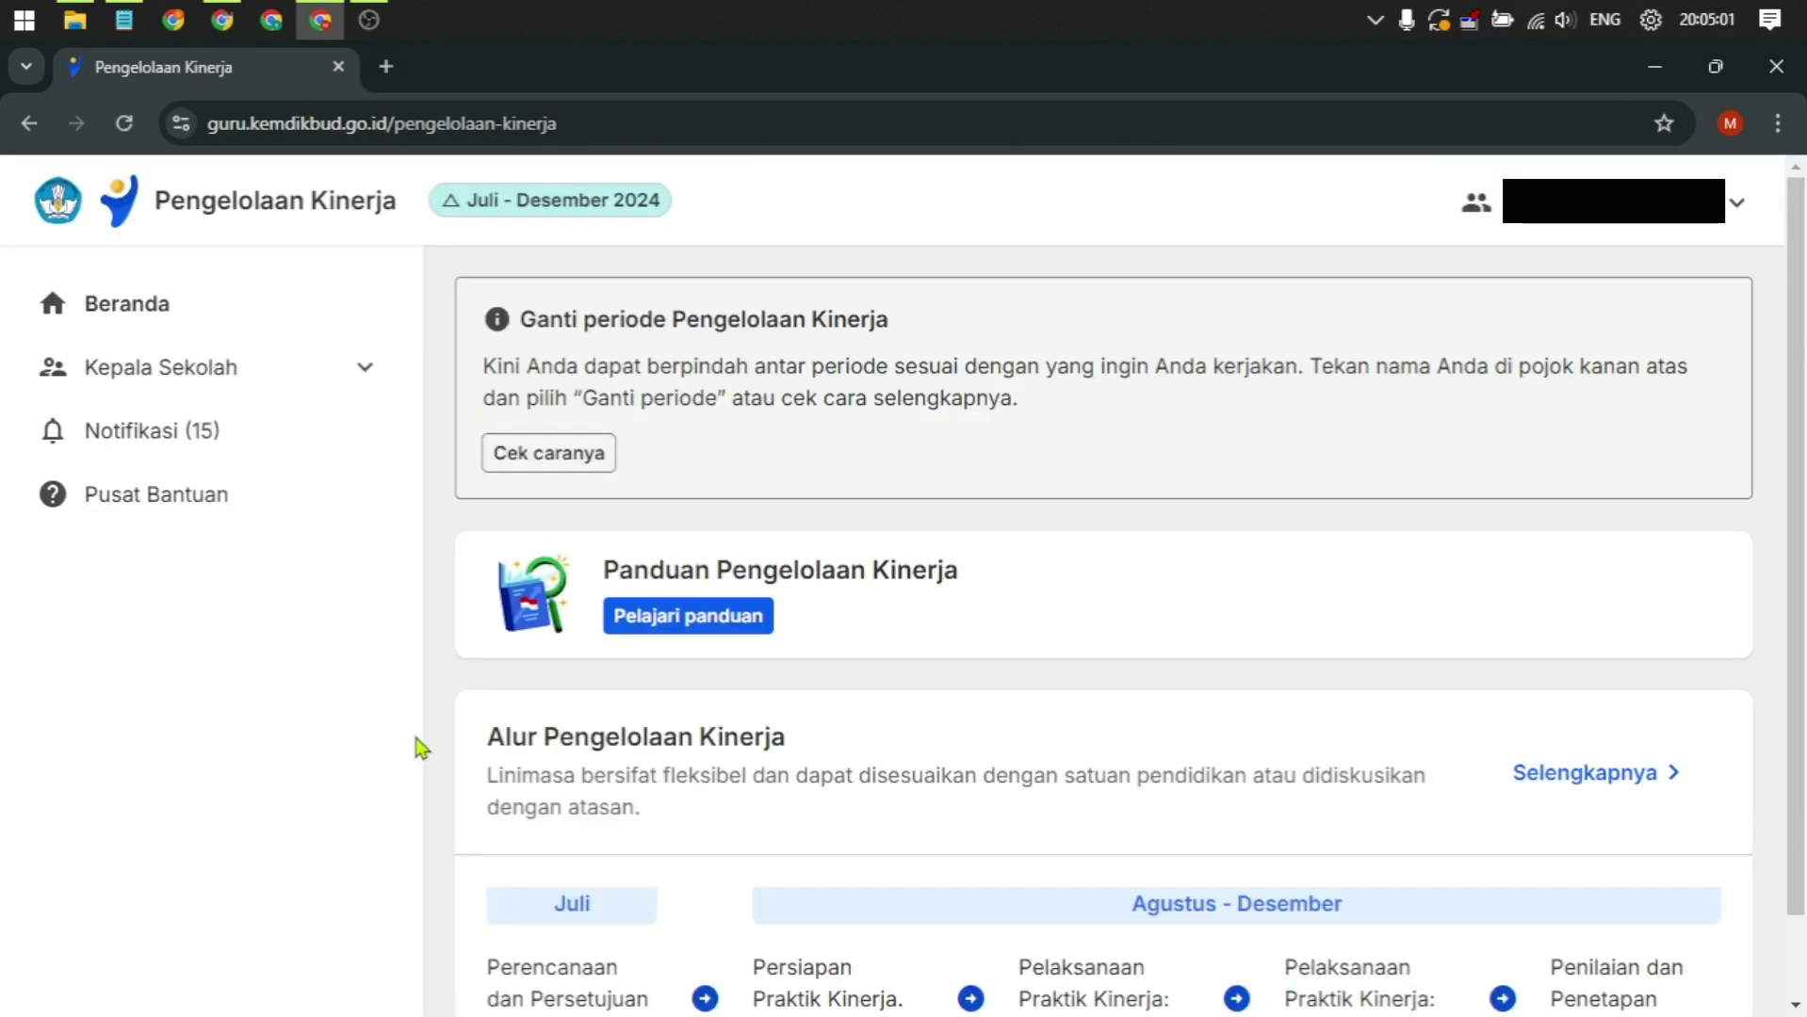
Open the Sebagai Pegawai page under Kepala Sekolah and look through its sections
click(281, 375)
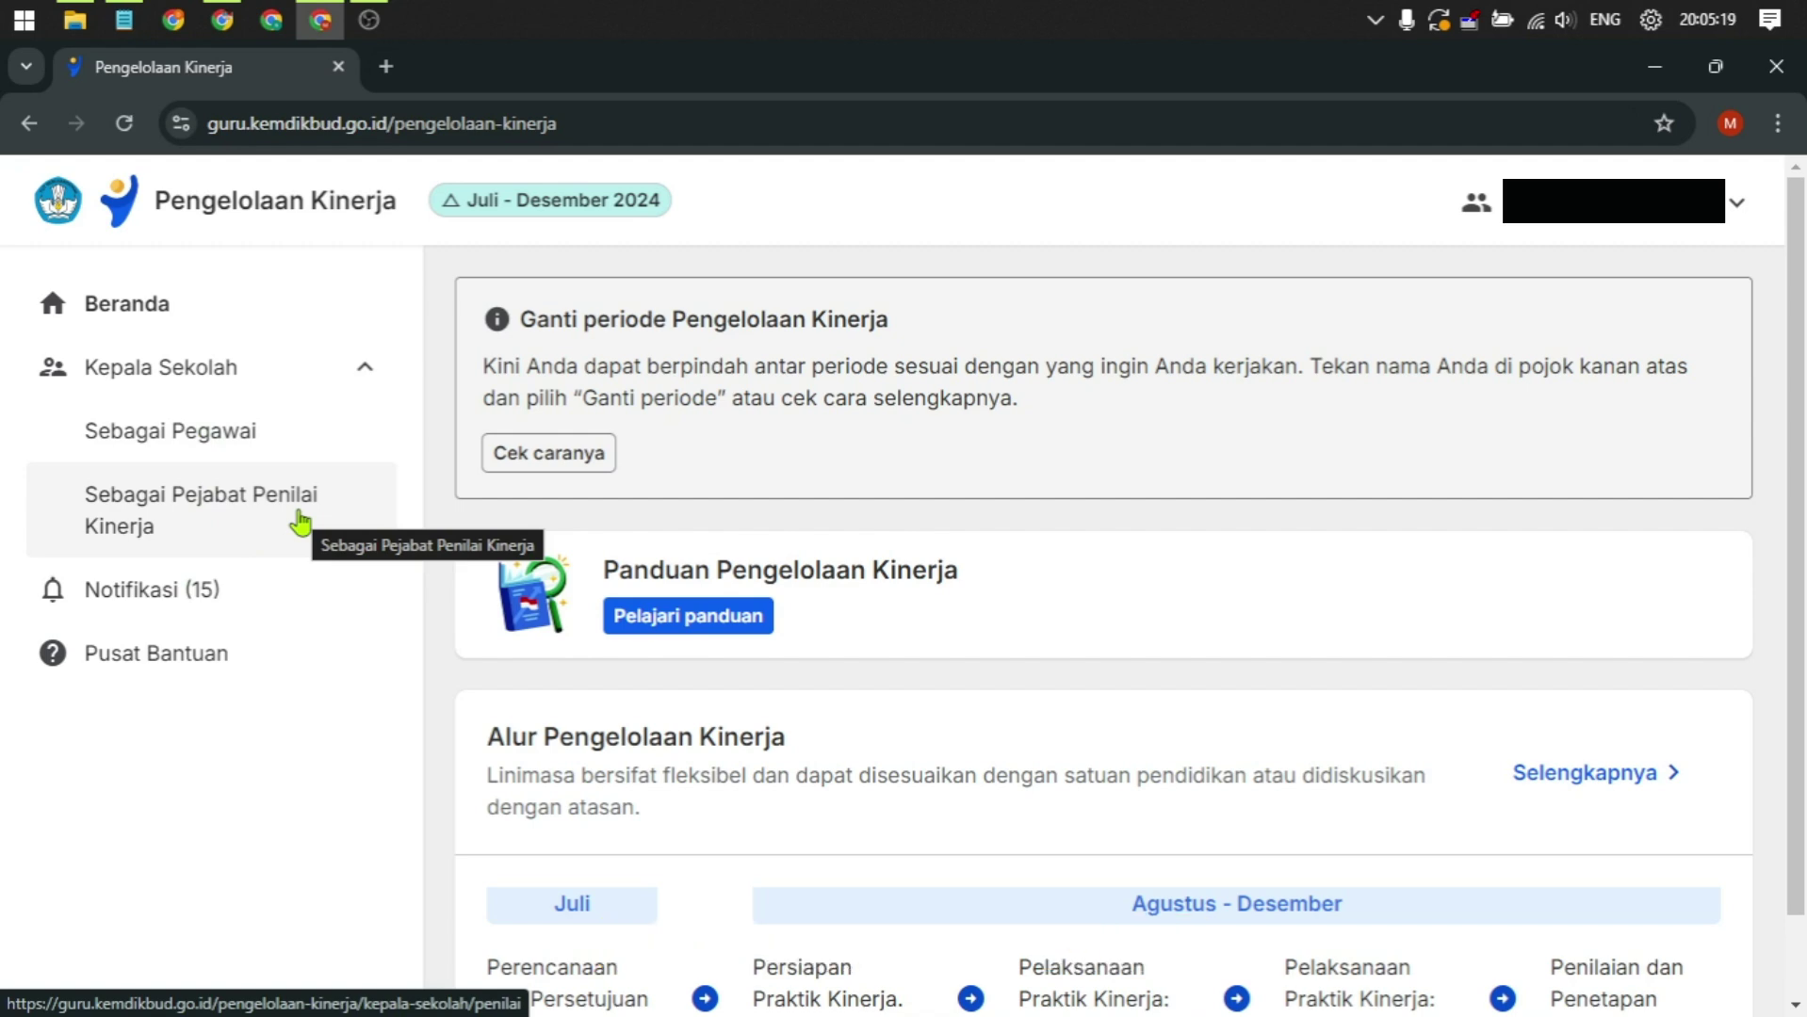
click(209, 459)
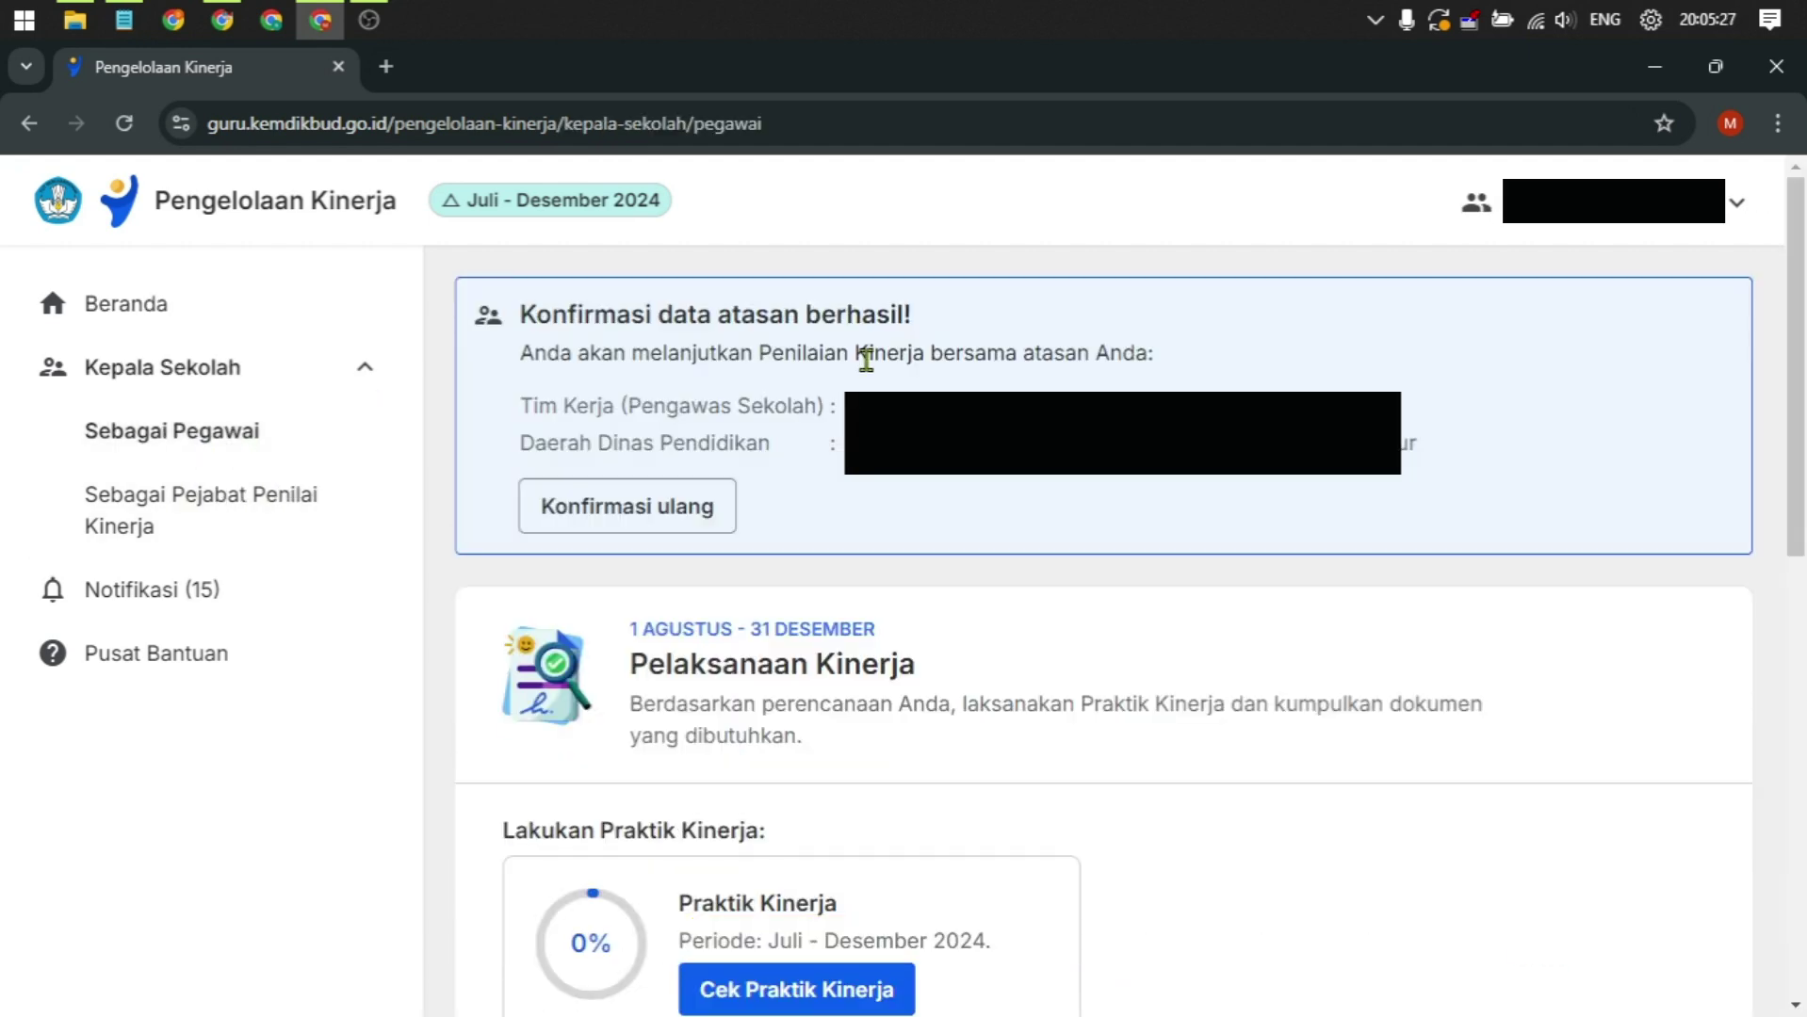
scroll(1077, 490, down, 7)
scroll(1072, 492, up, 7)
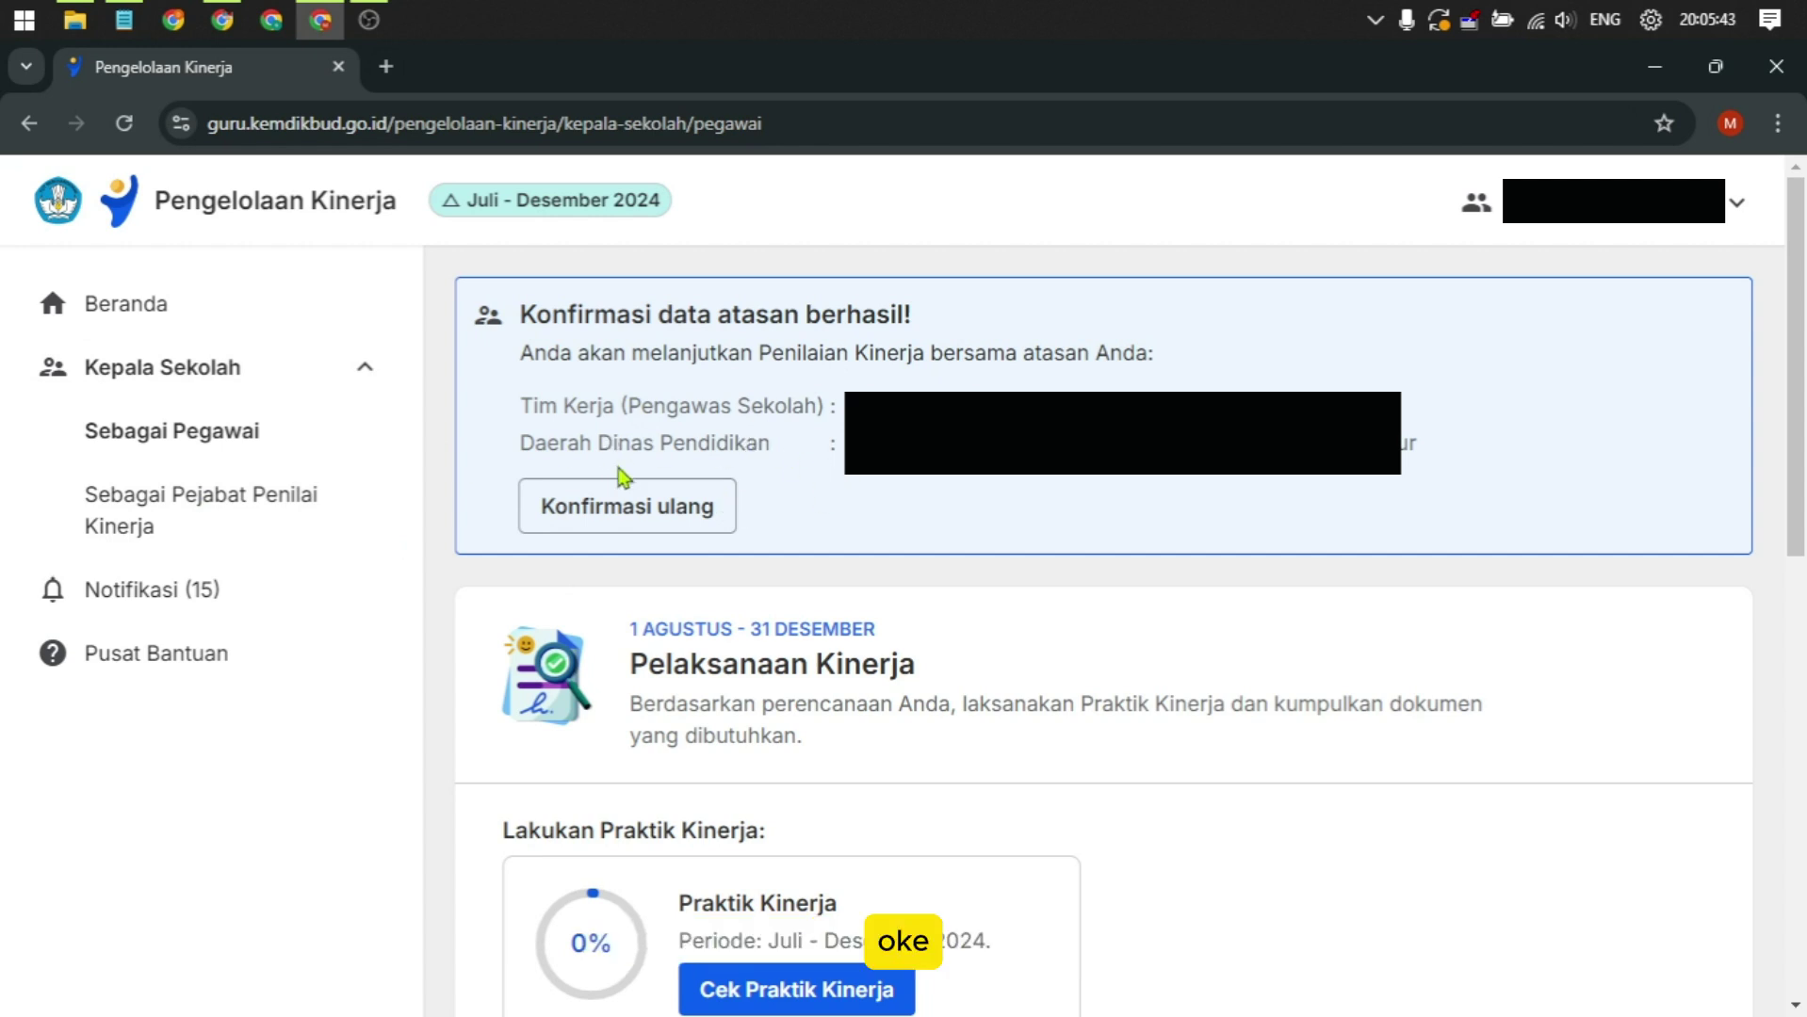
Go to Praktik Kinerja for Juli - Desember 2024 and open the Dokumen Persiapan for filling in
scroll(624, 476, down, 4)
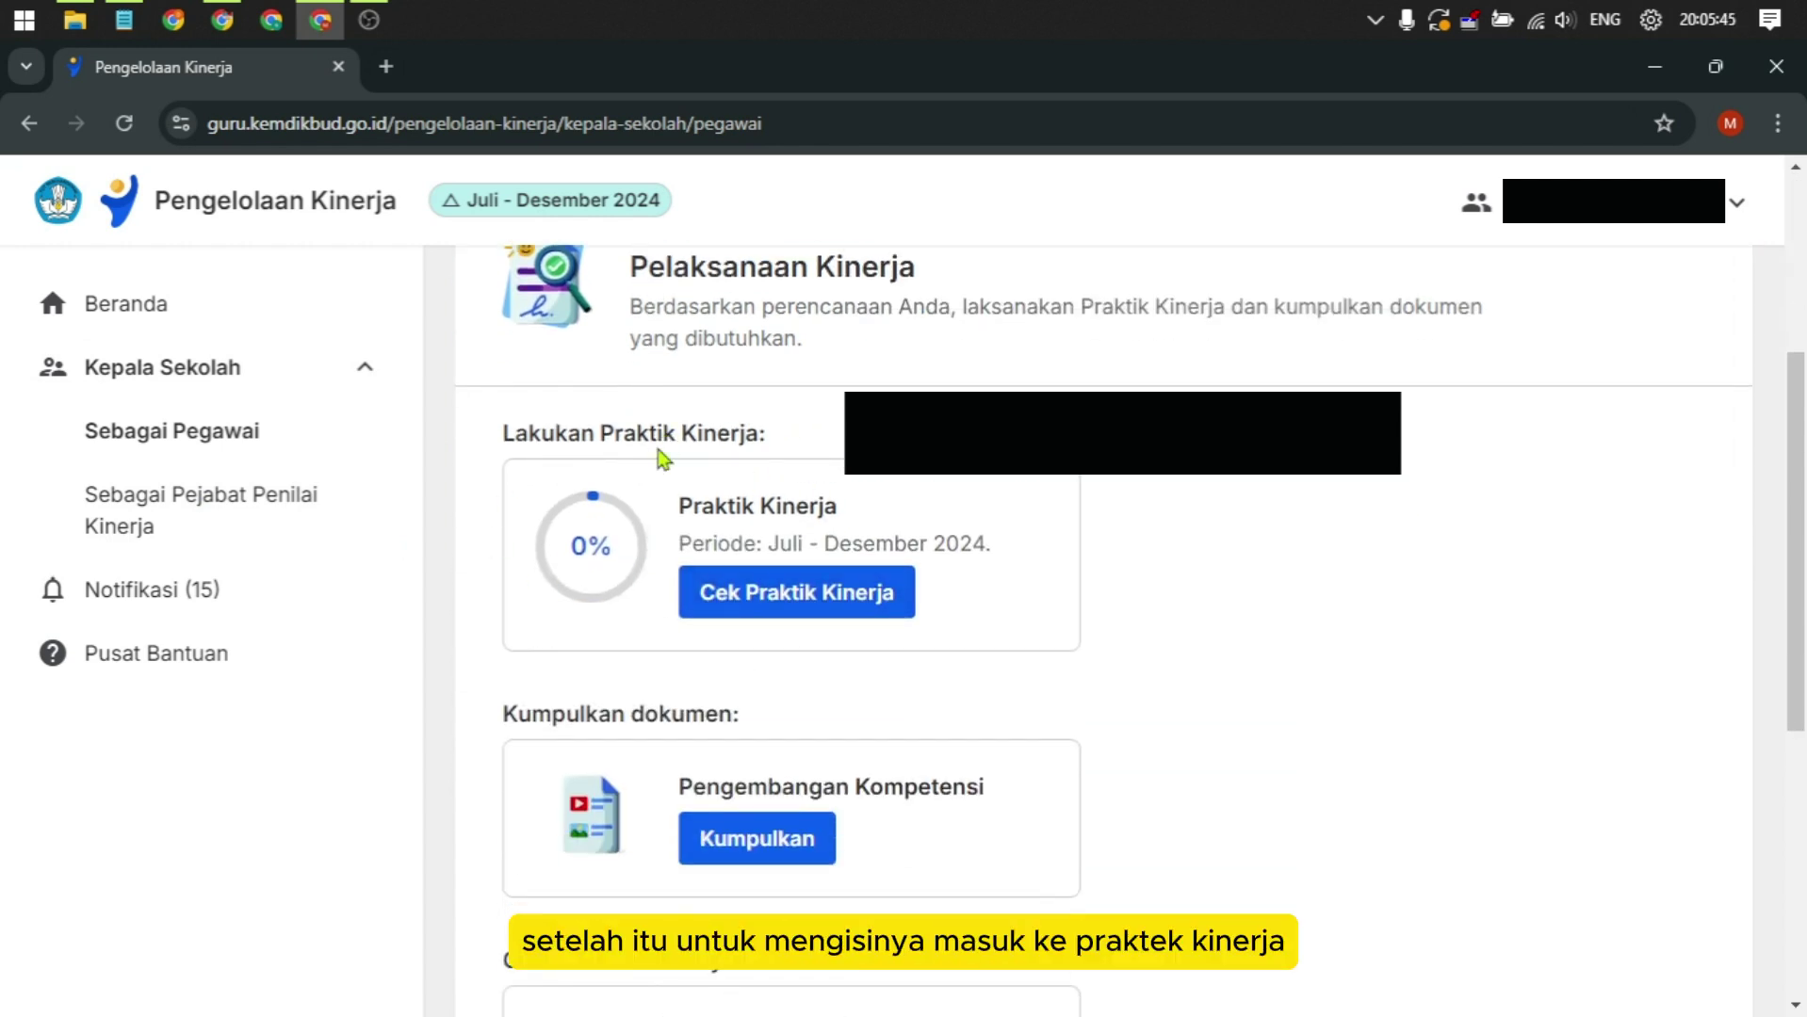
click(841, 589)
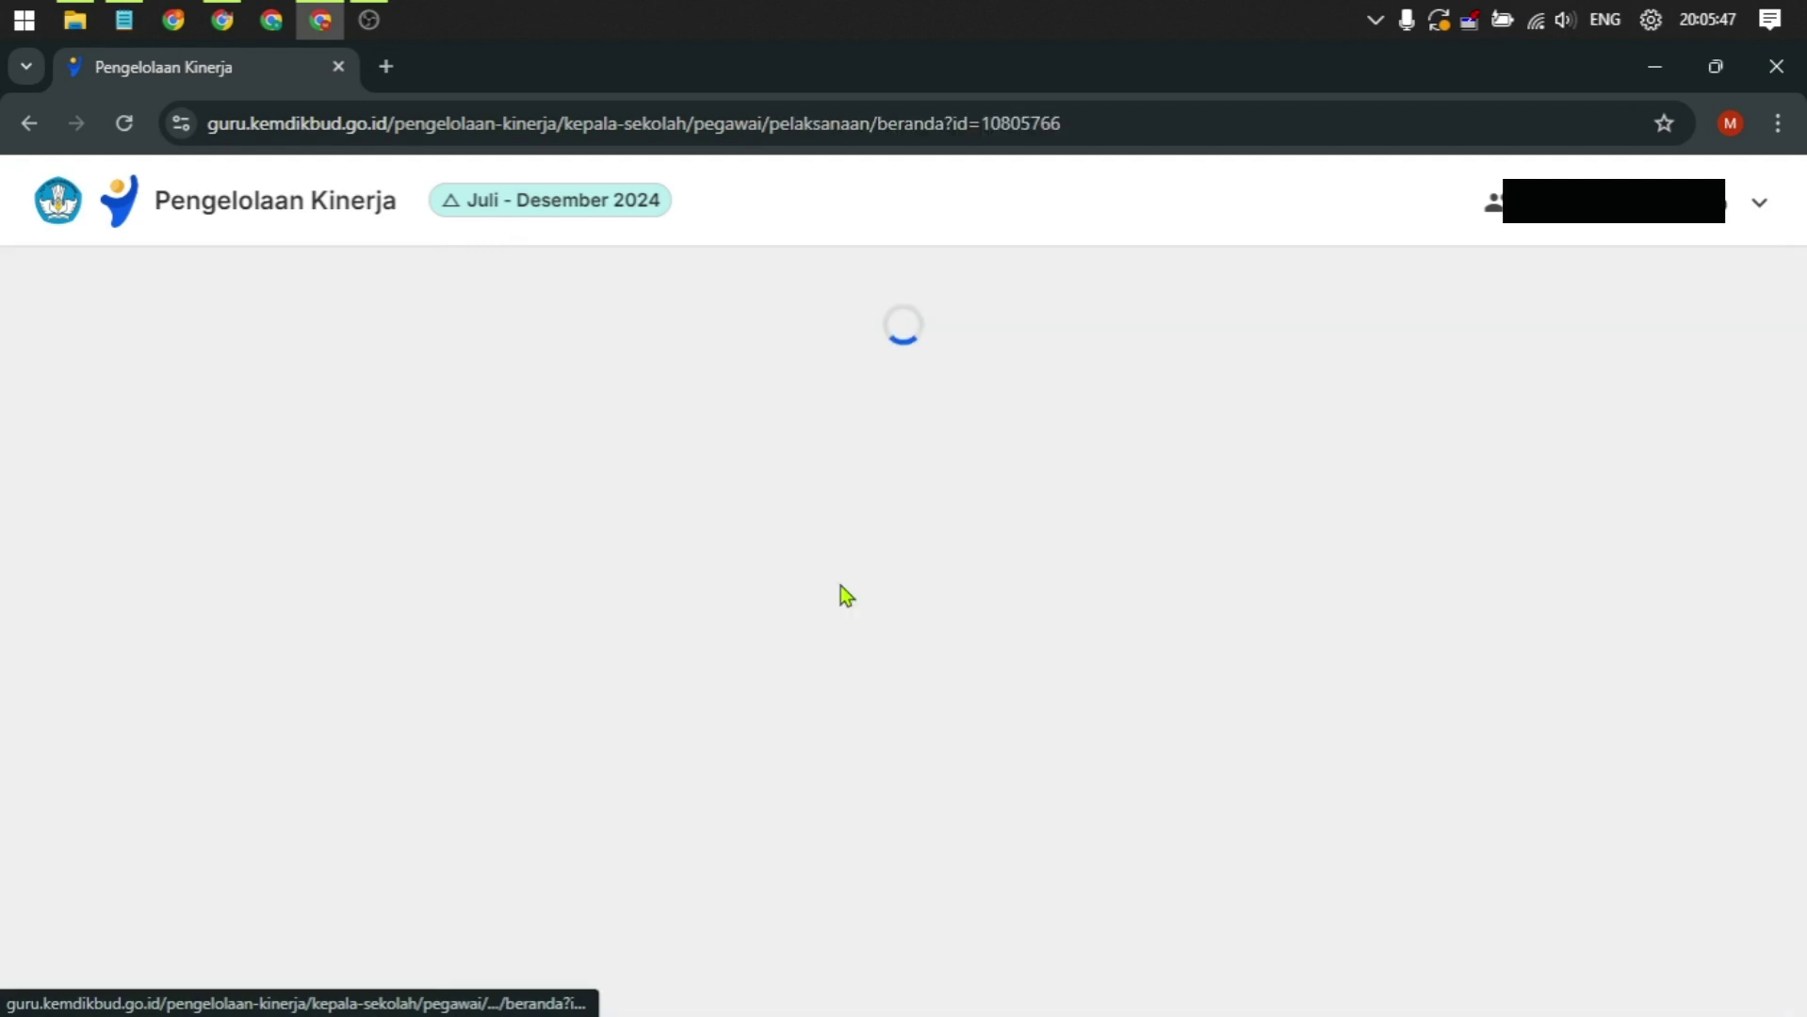
scroll(747, 598, down, 1)
scroll(748, 597, down, 3)
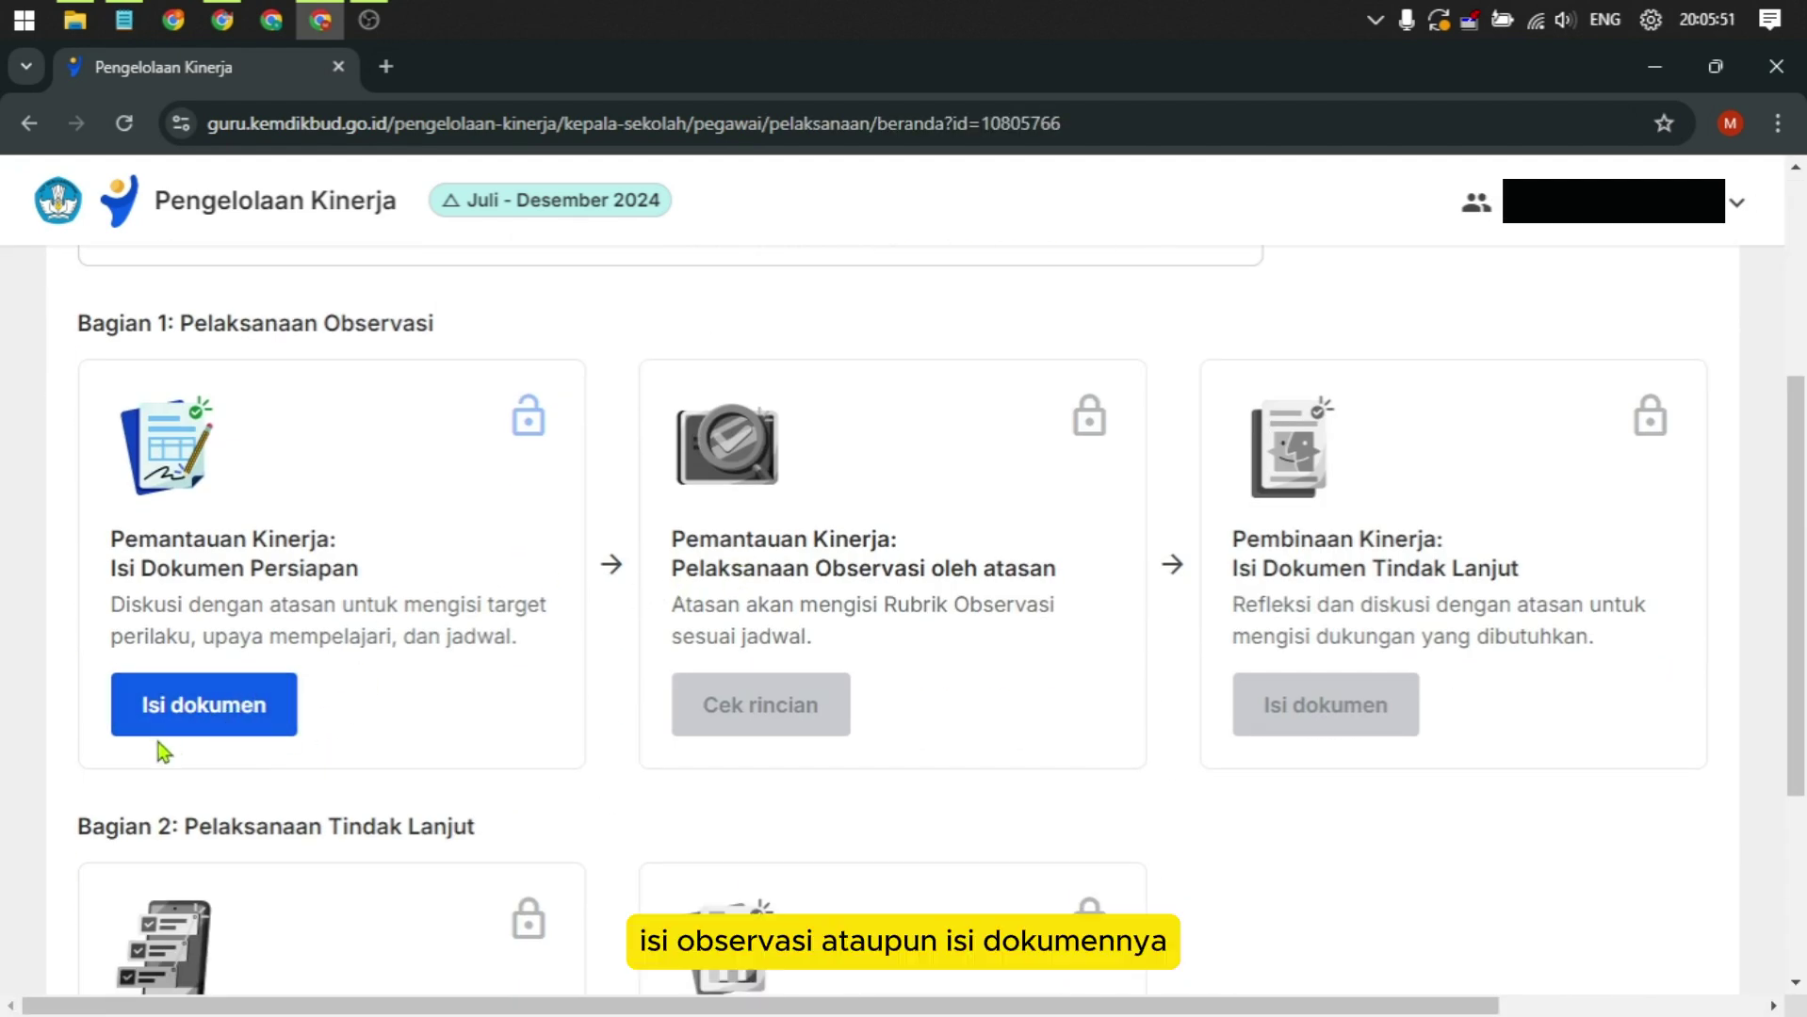
click(250, 720)
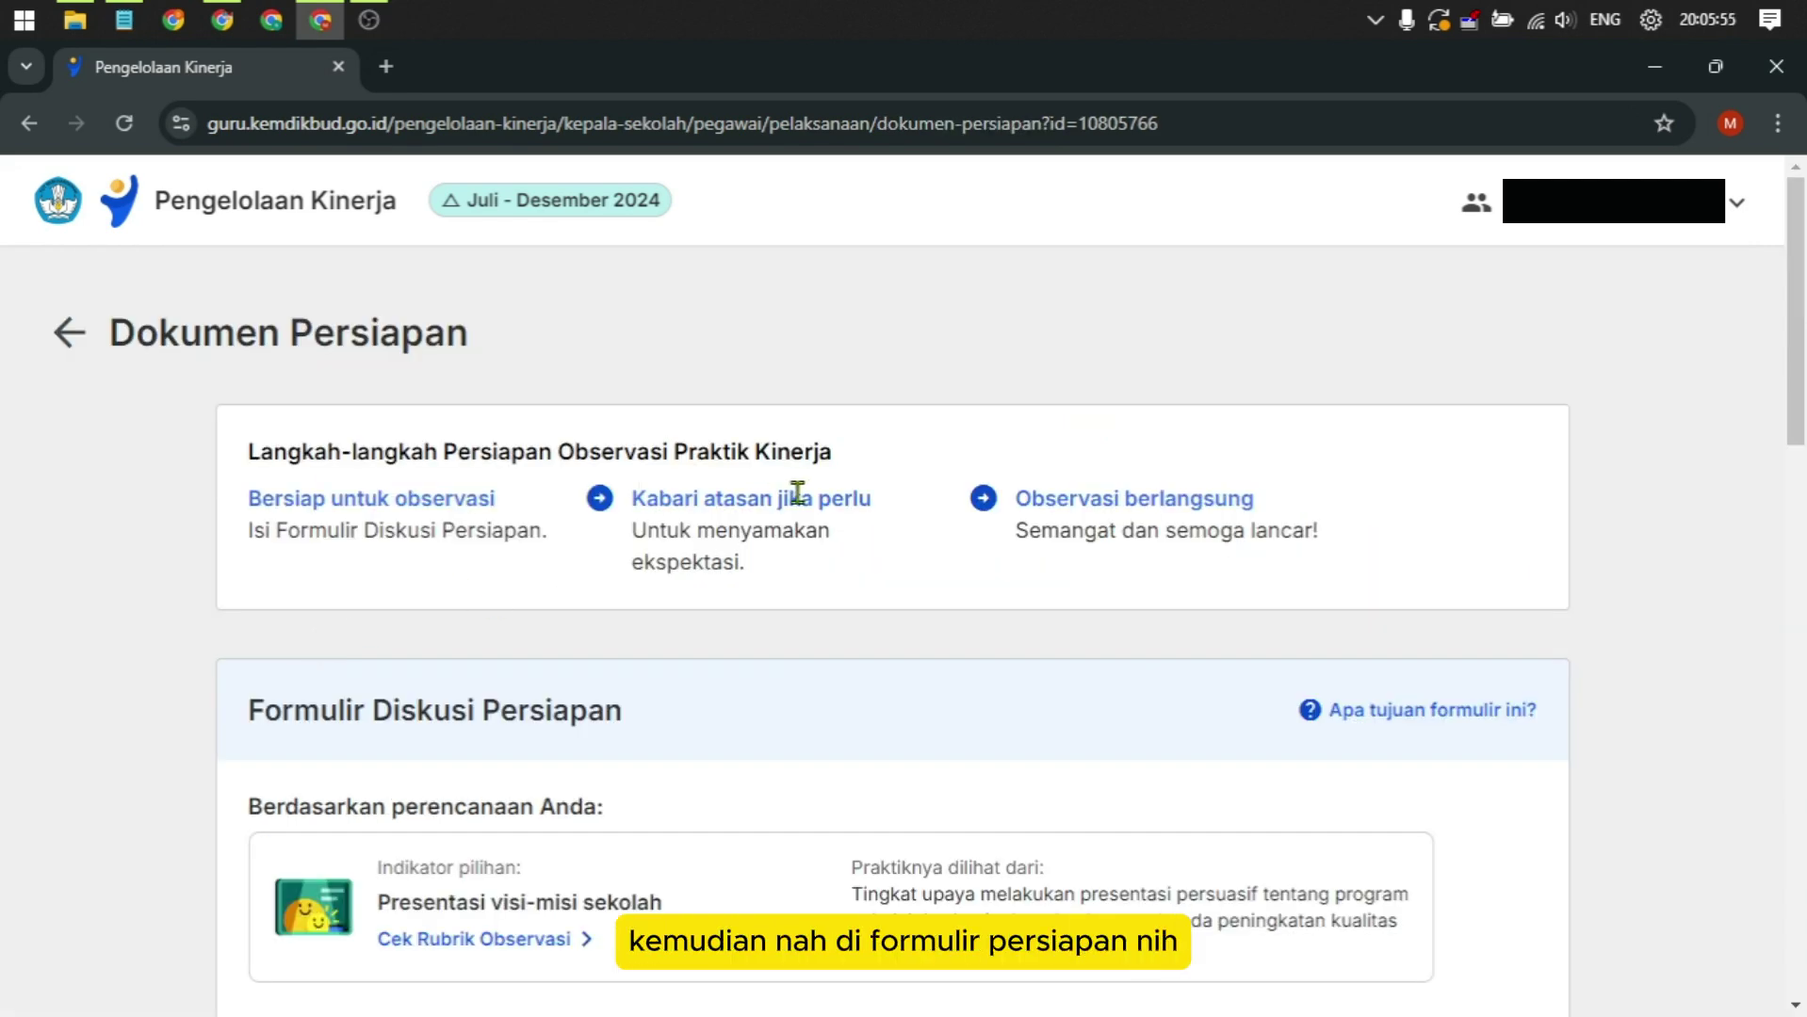
Examine the Formulir Diskusi Persiapan and the three preparation stages listed under Langkah-langkah Persiapan Observasi Praktik Kinerja
scroll(919, 494, down, 3)
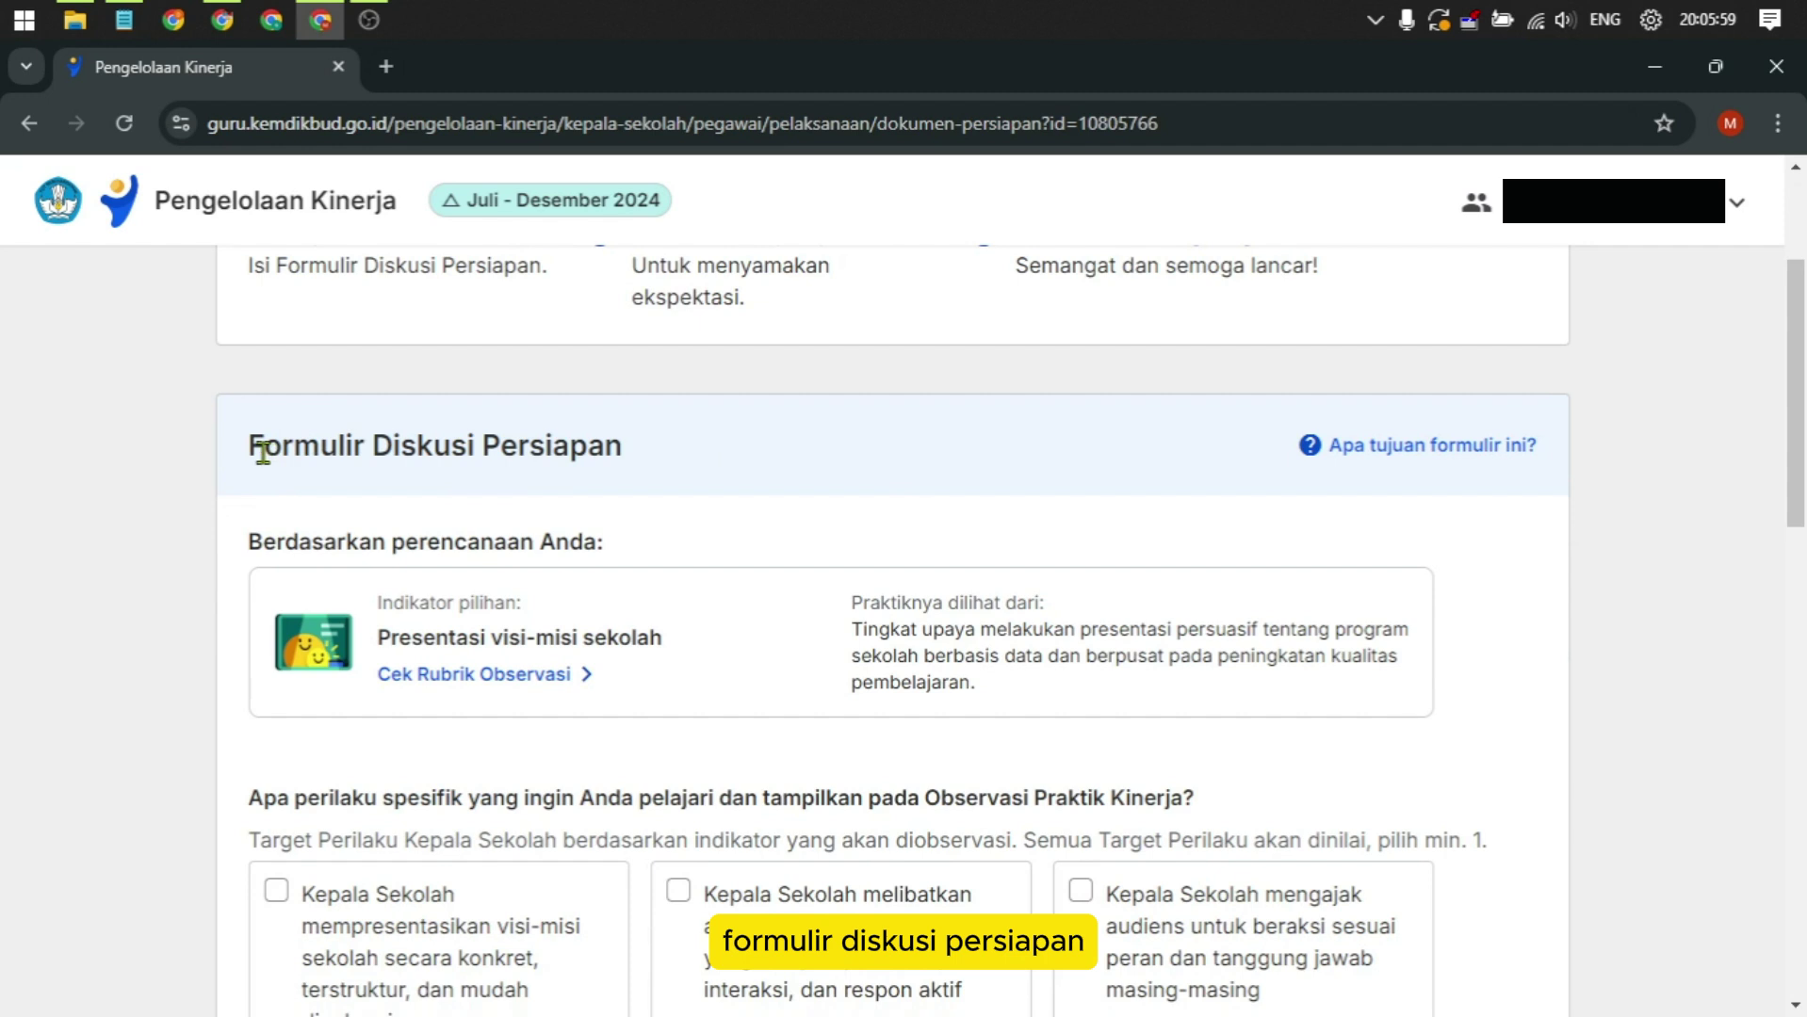
drag(264, 449, 677, 475)
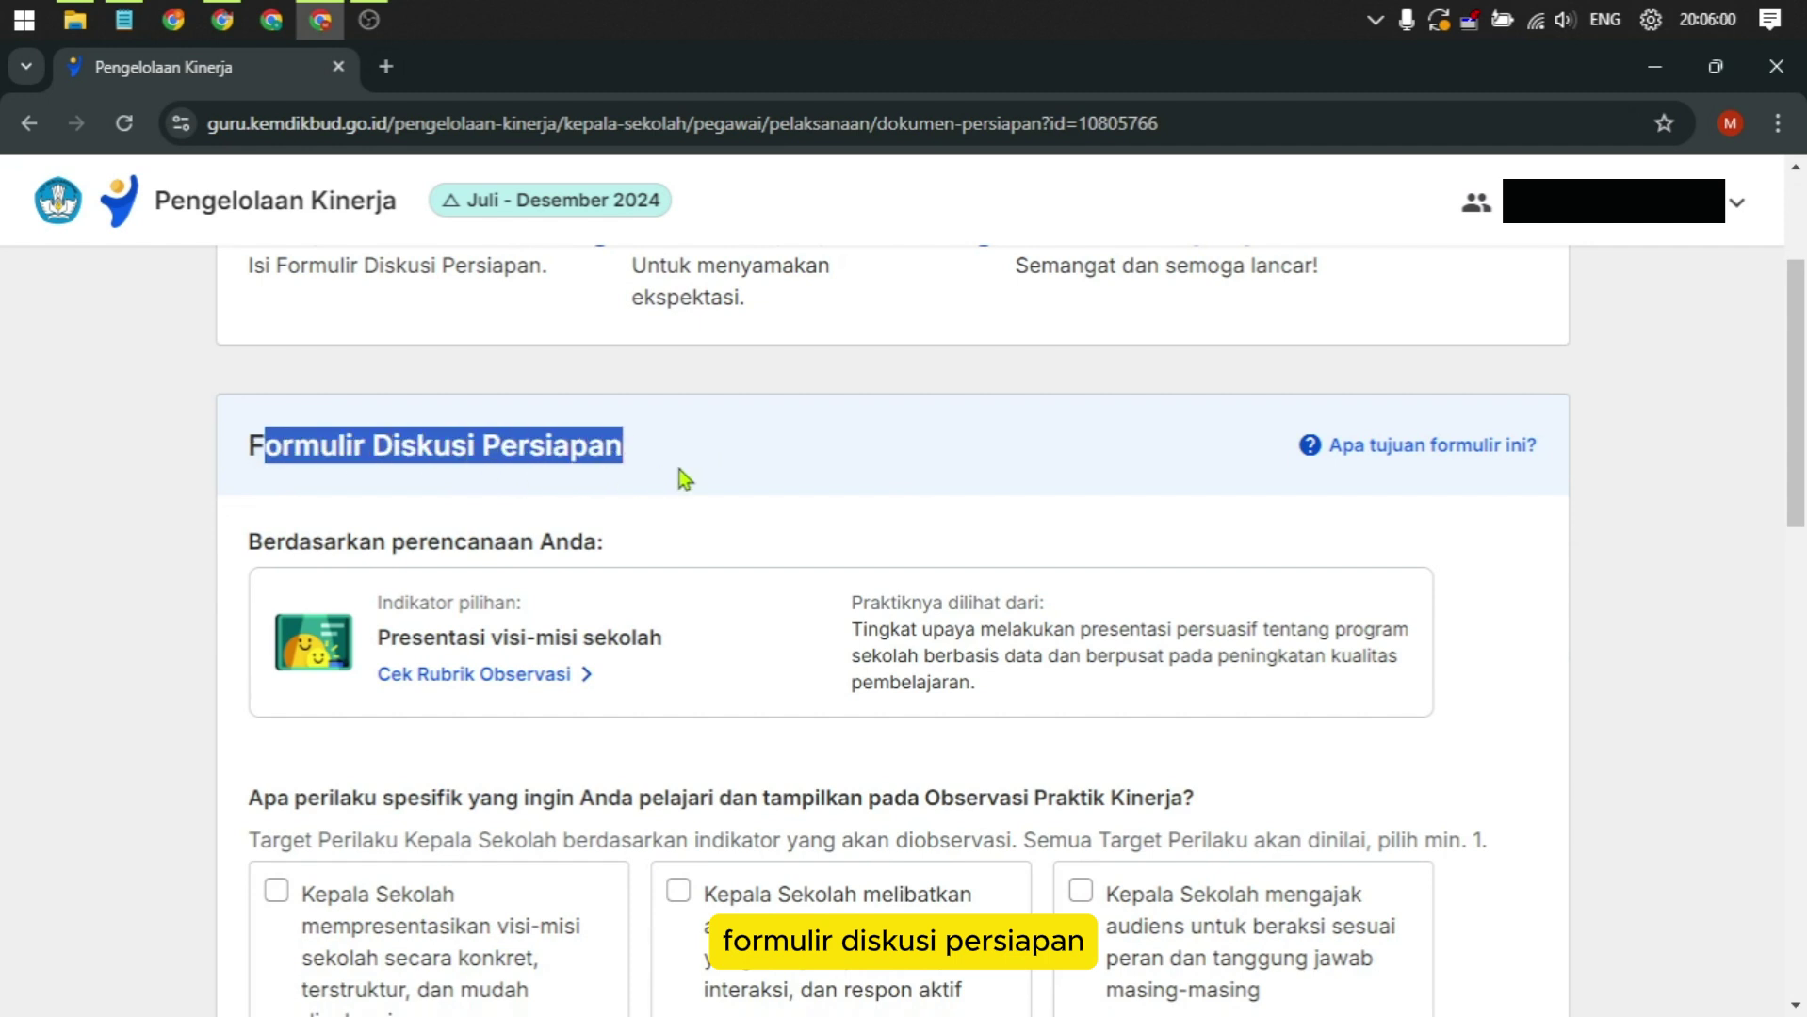
click(724, 444)
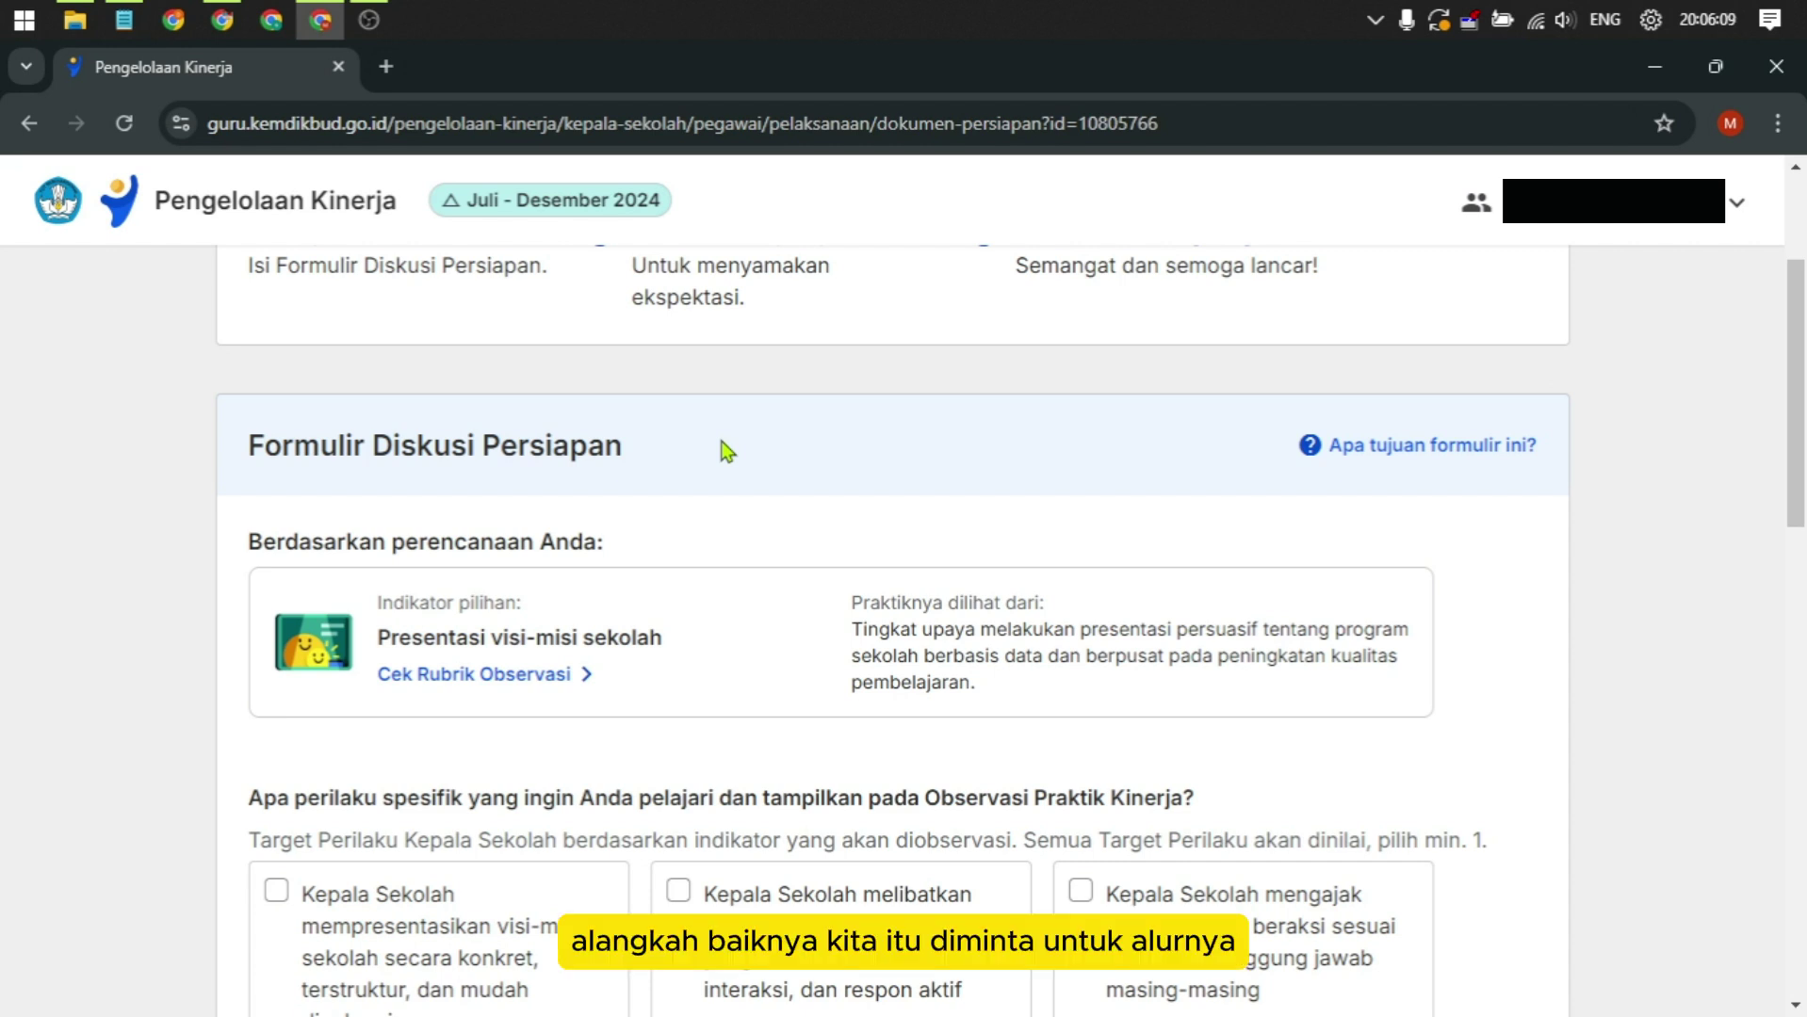
scroll(727, 452, up, 1)
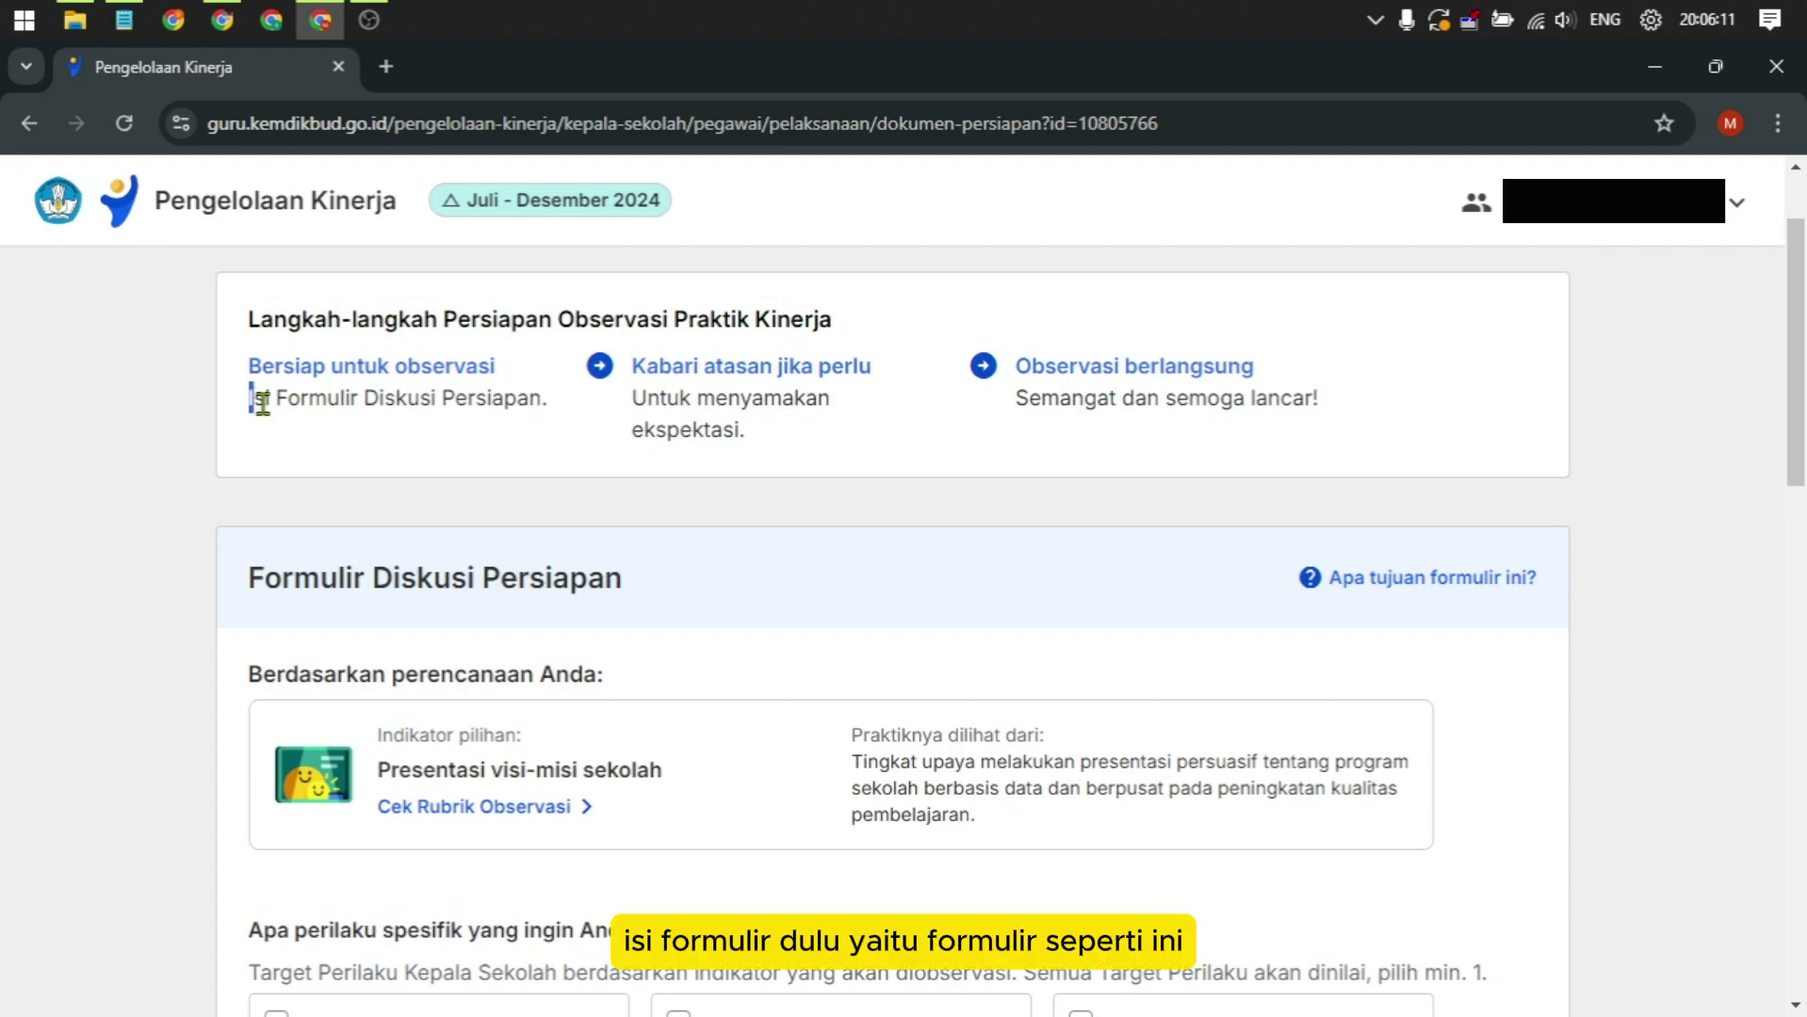
drag(262, 403, 504, 401)
scroll(576, 674, down, 4)
scroll(528, 687, up, 4)
scroll(472, 697, down, 3)
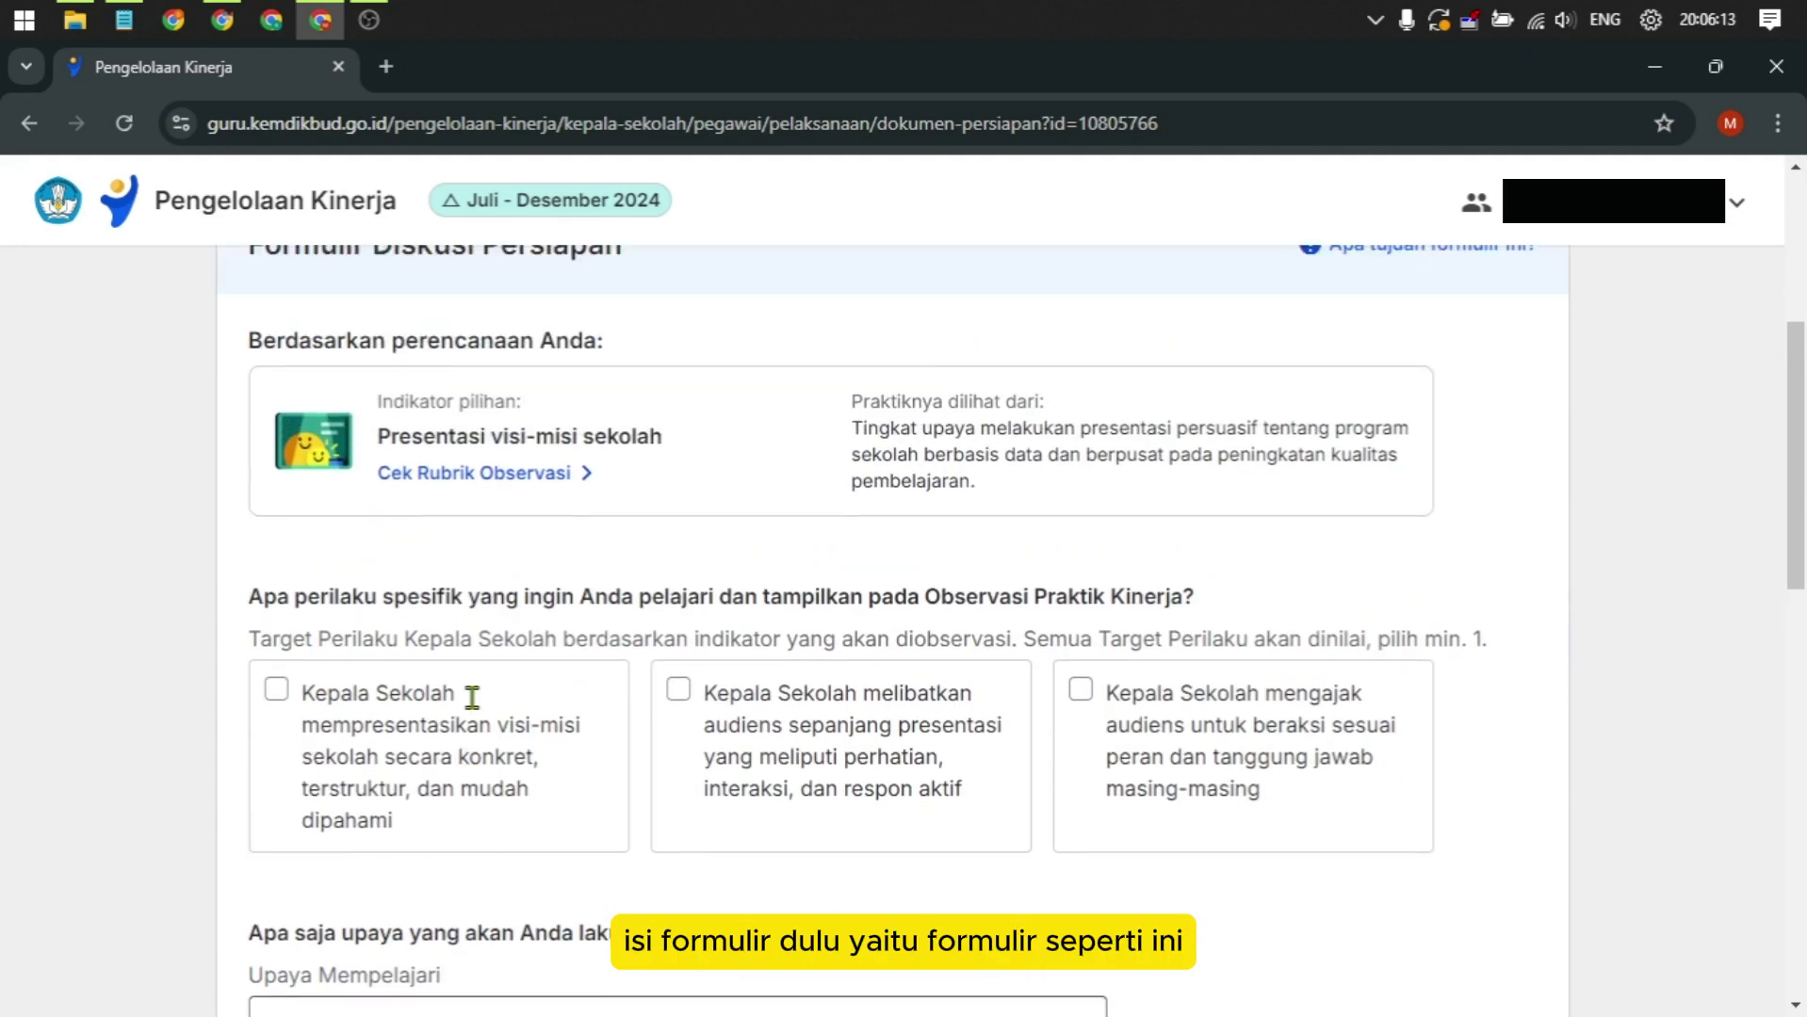
scroll(472, 697, up, 3)
click(640, 355)
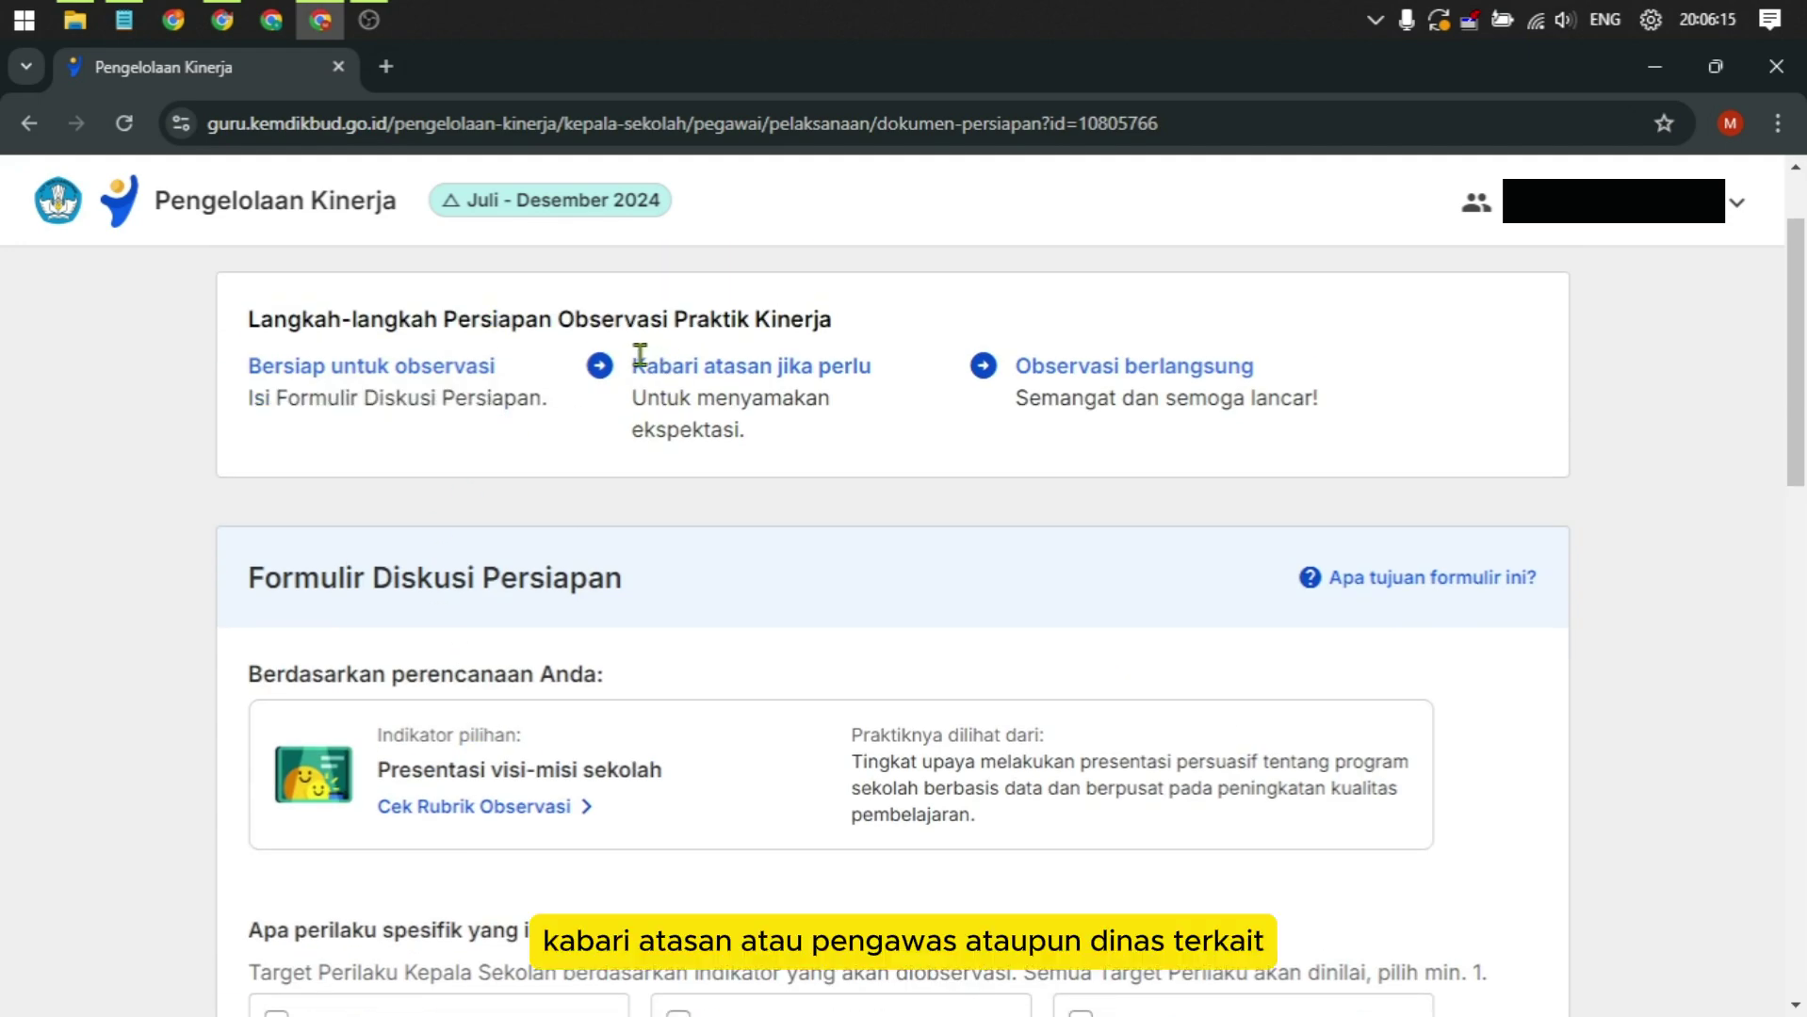
drag(639, 355, 881, 376)
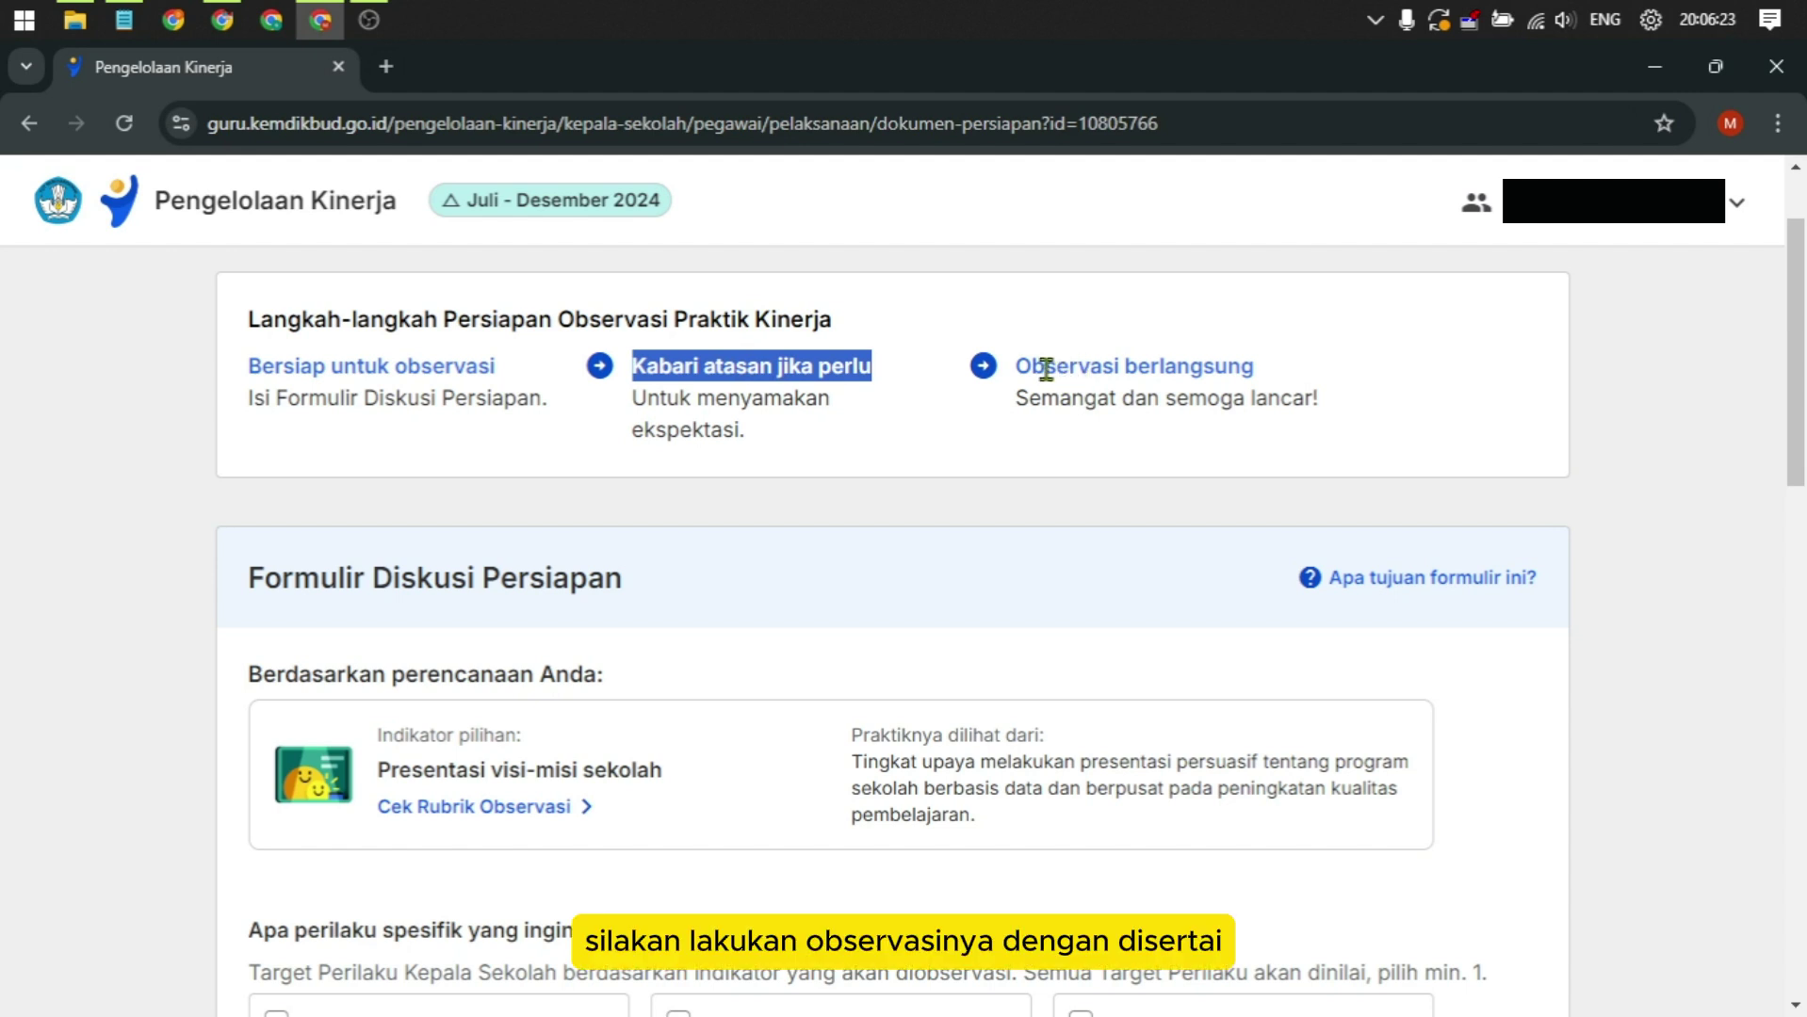
drag(1016, 365, 1354, 393)
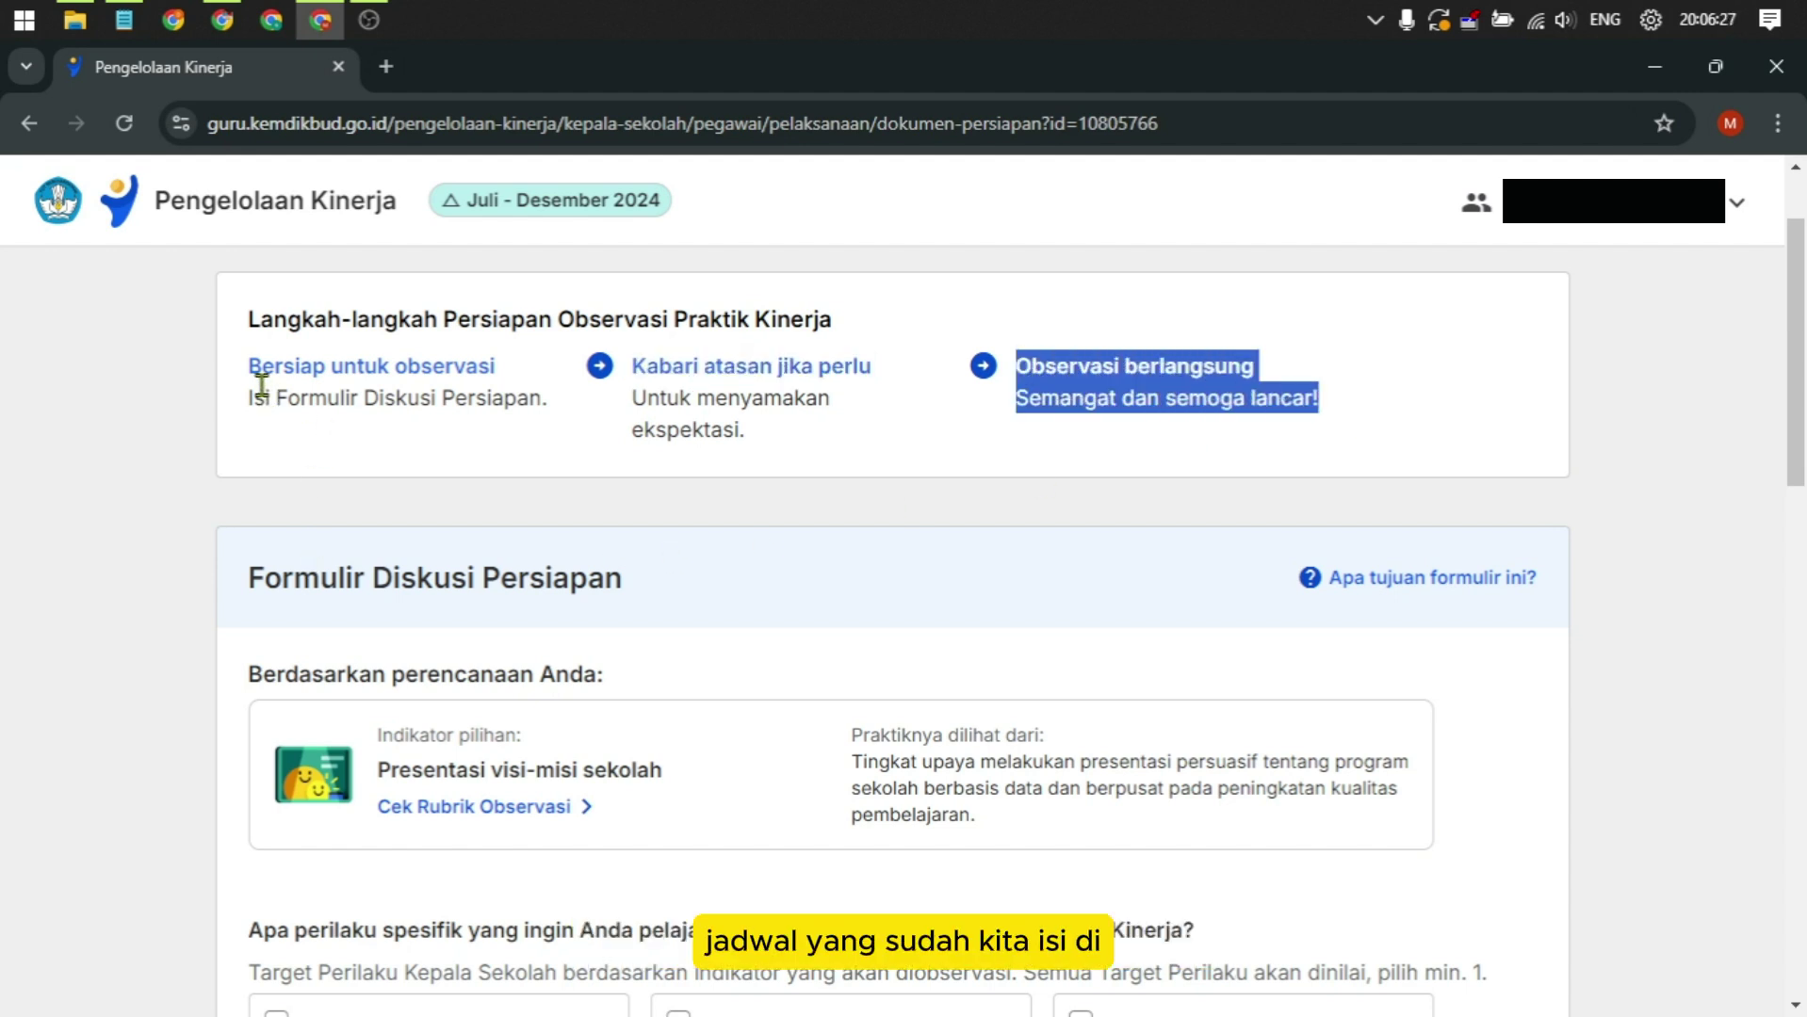
drag(254, 397, 550, 442)
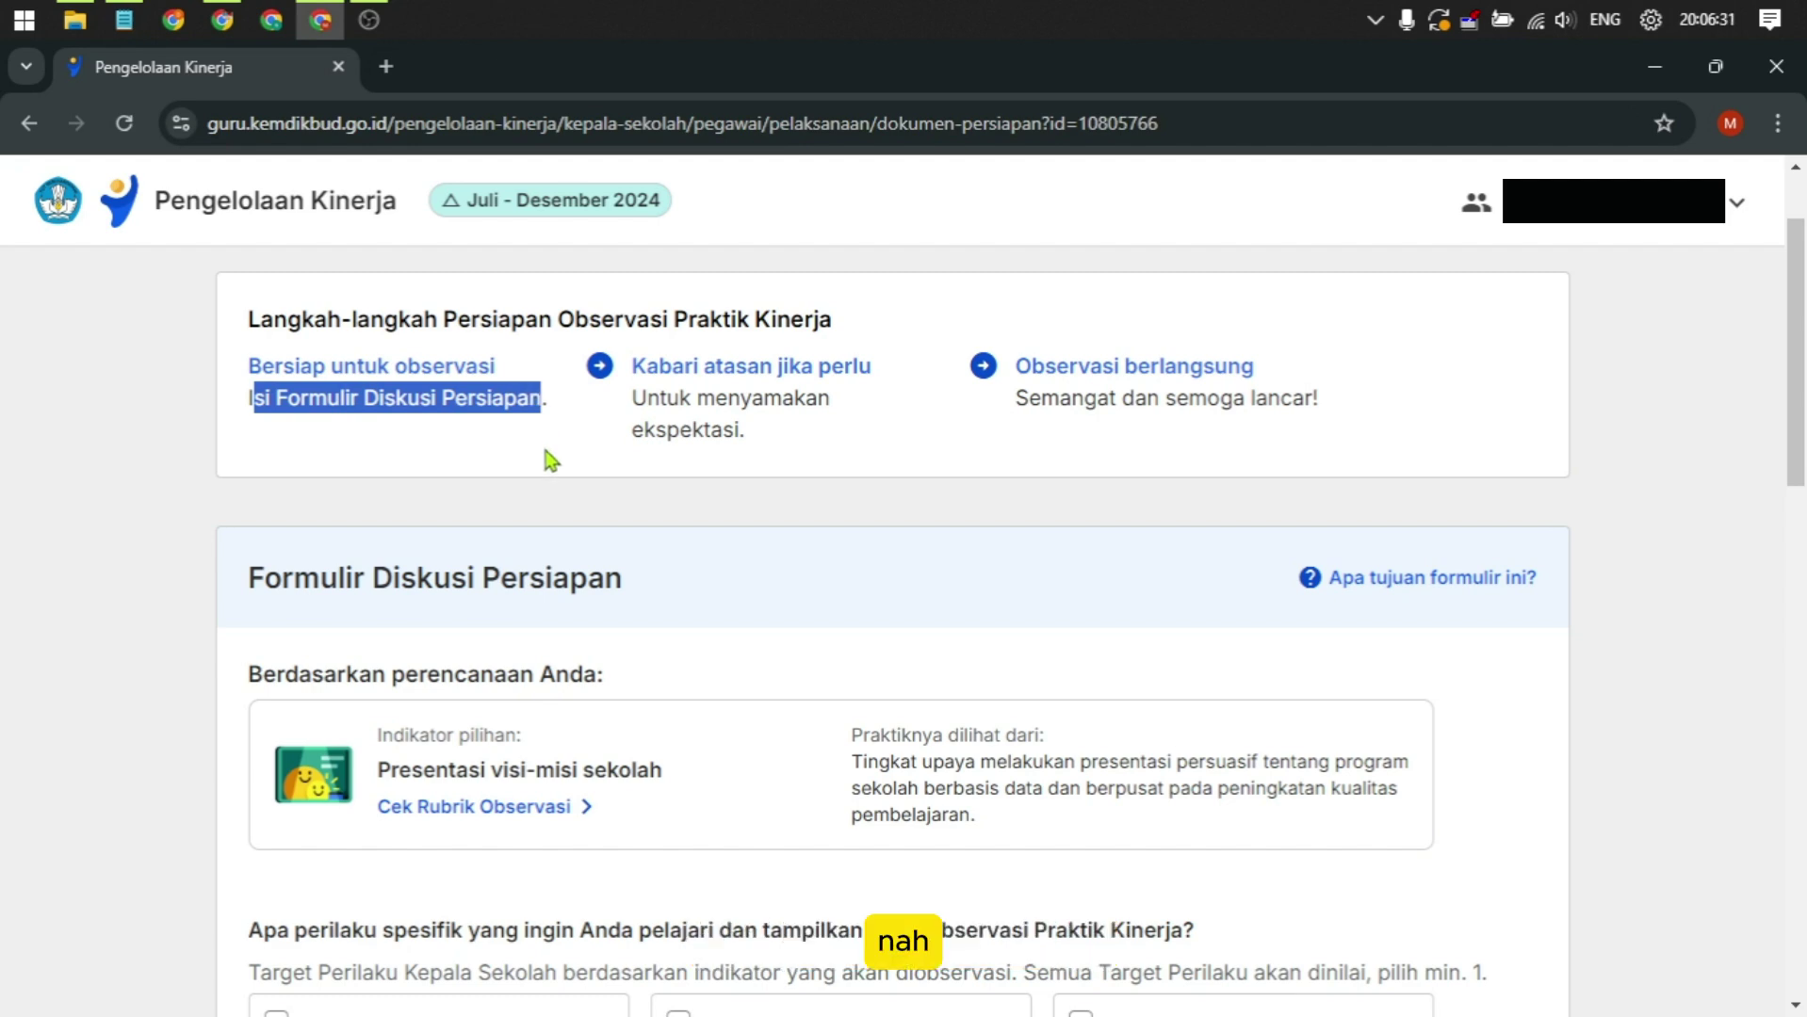
click(480, 463)
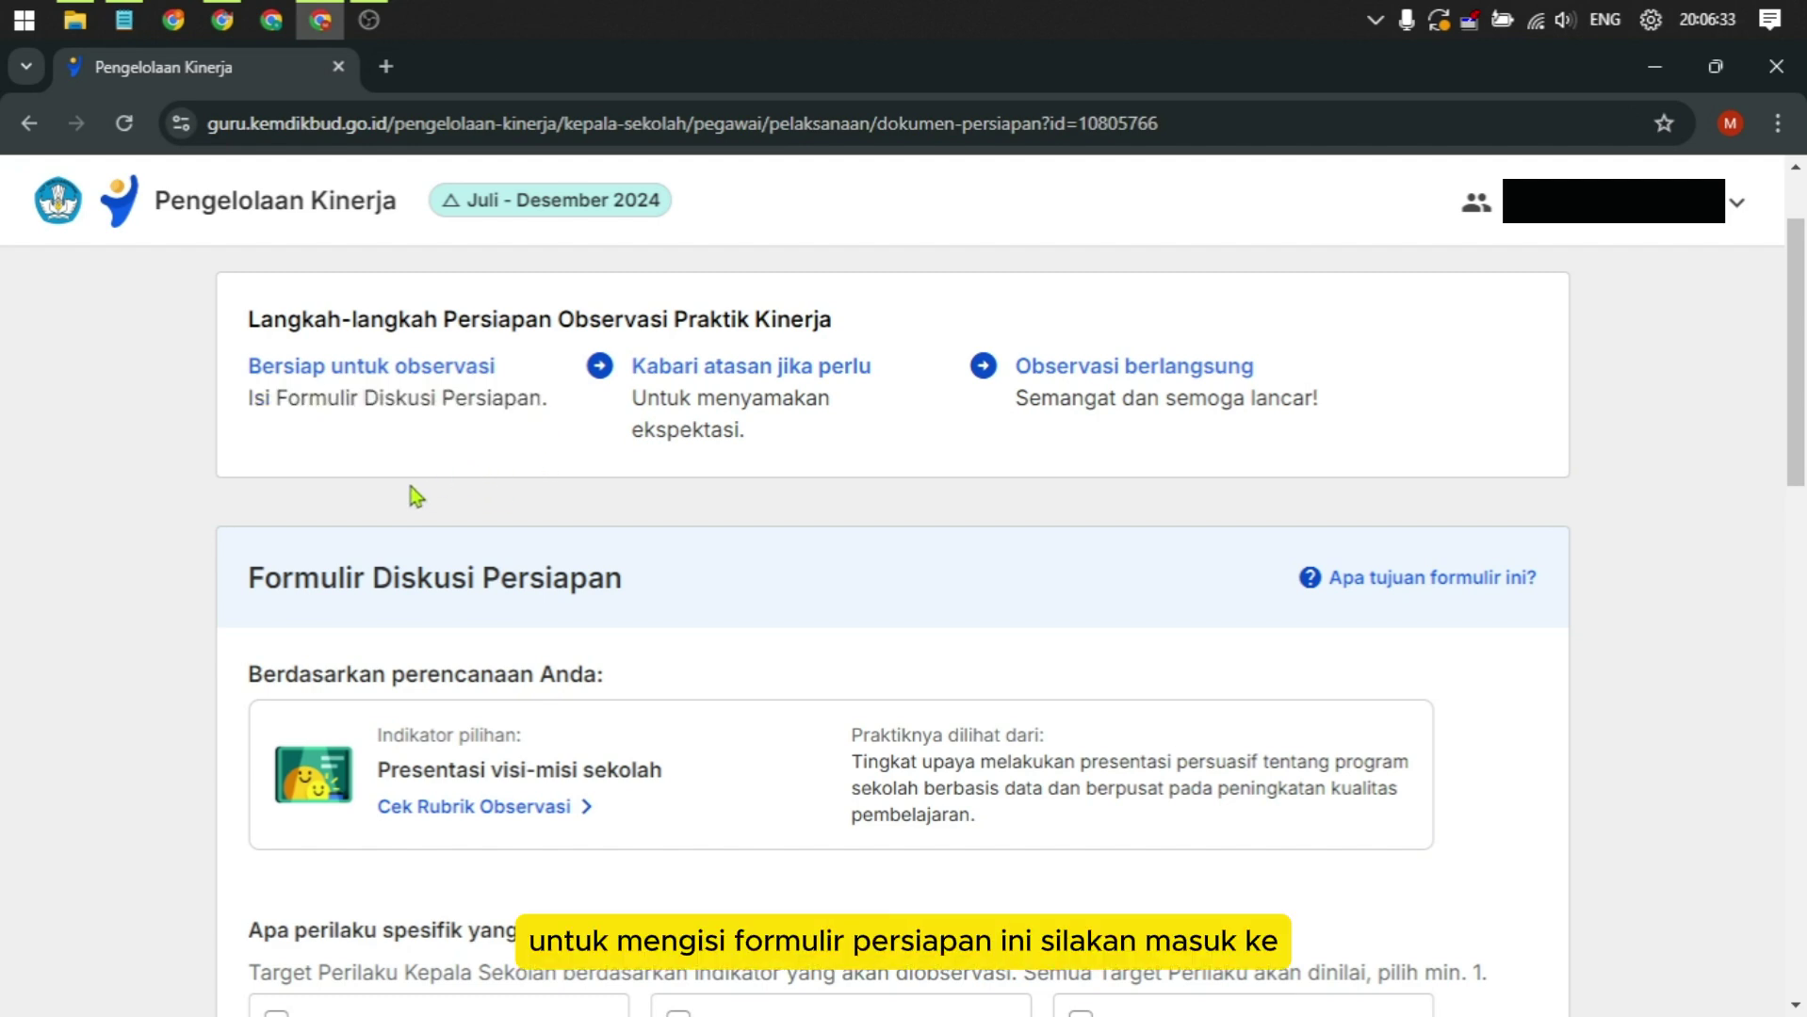
Check the chosen indicator and select all three Target Perilaku Kepala Sekolah for the observation
scroll(452, 471, down, 7)
scroll(537, 504, up, 3)
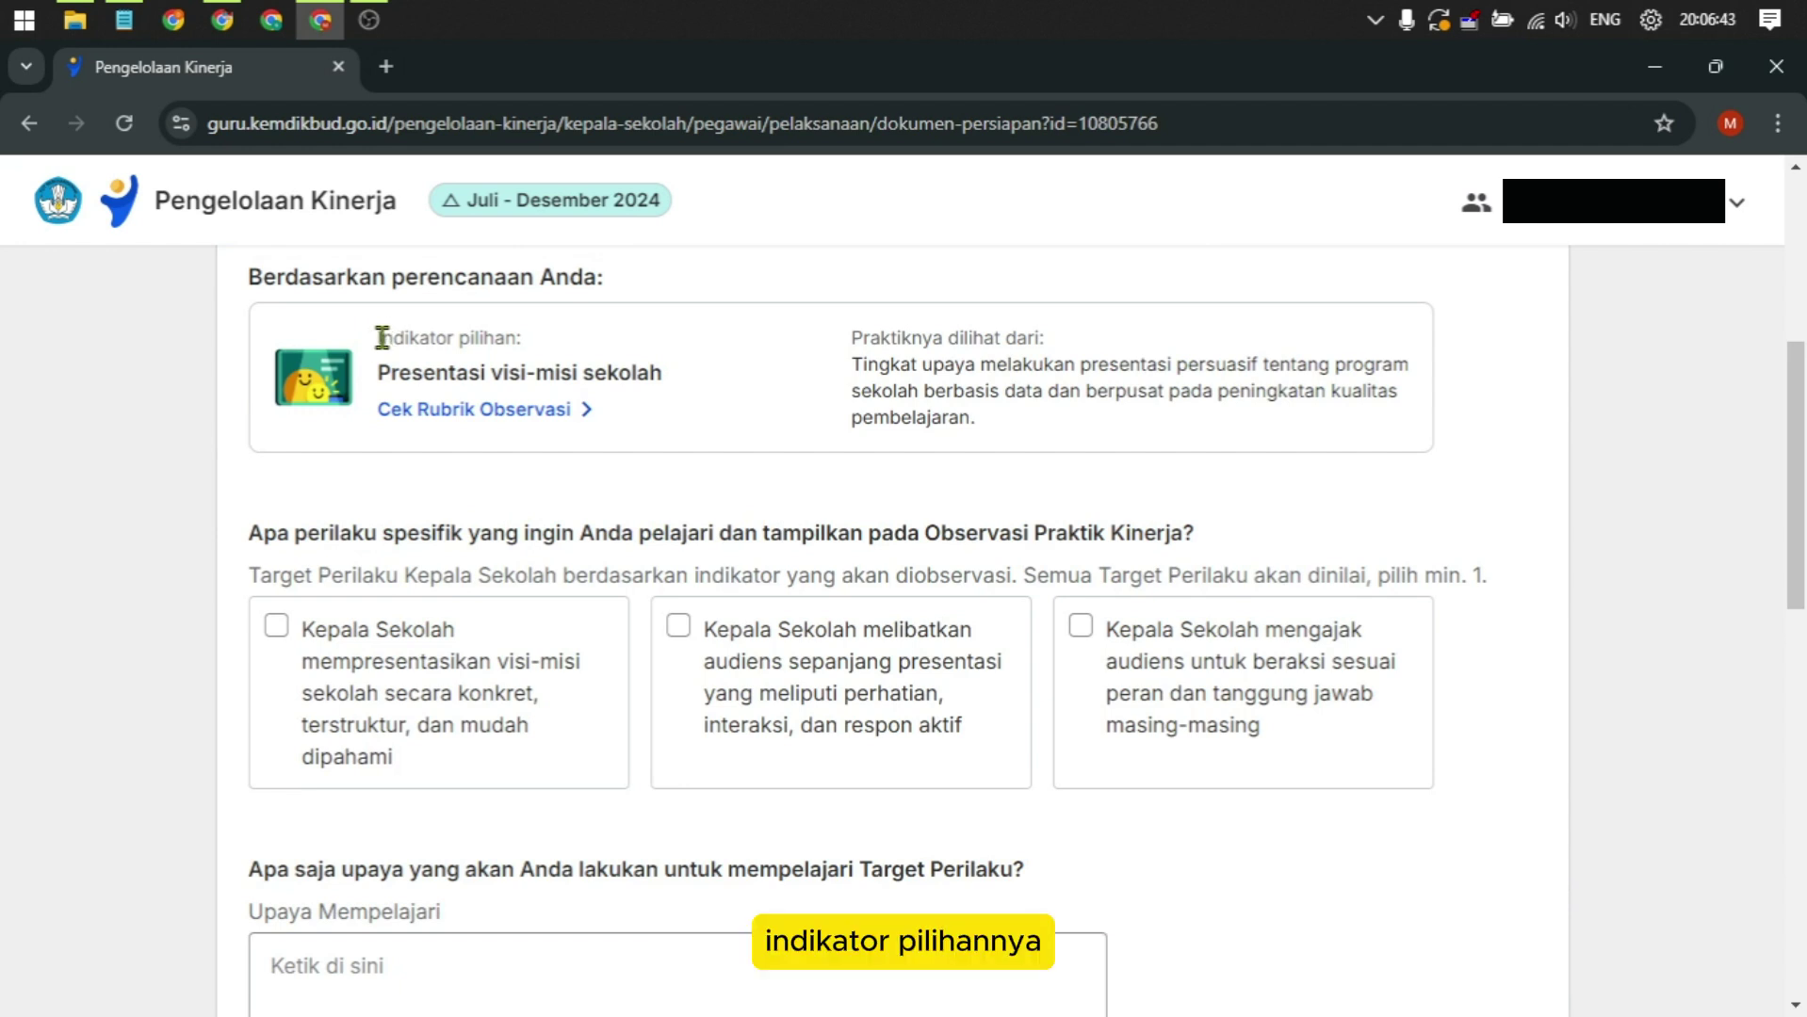
drag(381, 335, 547, 360)
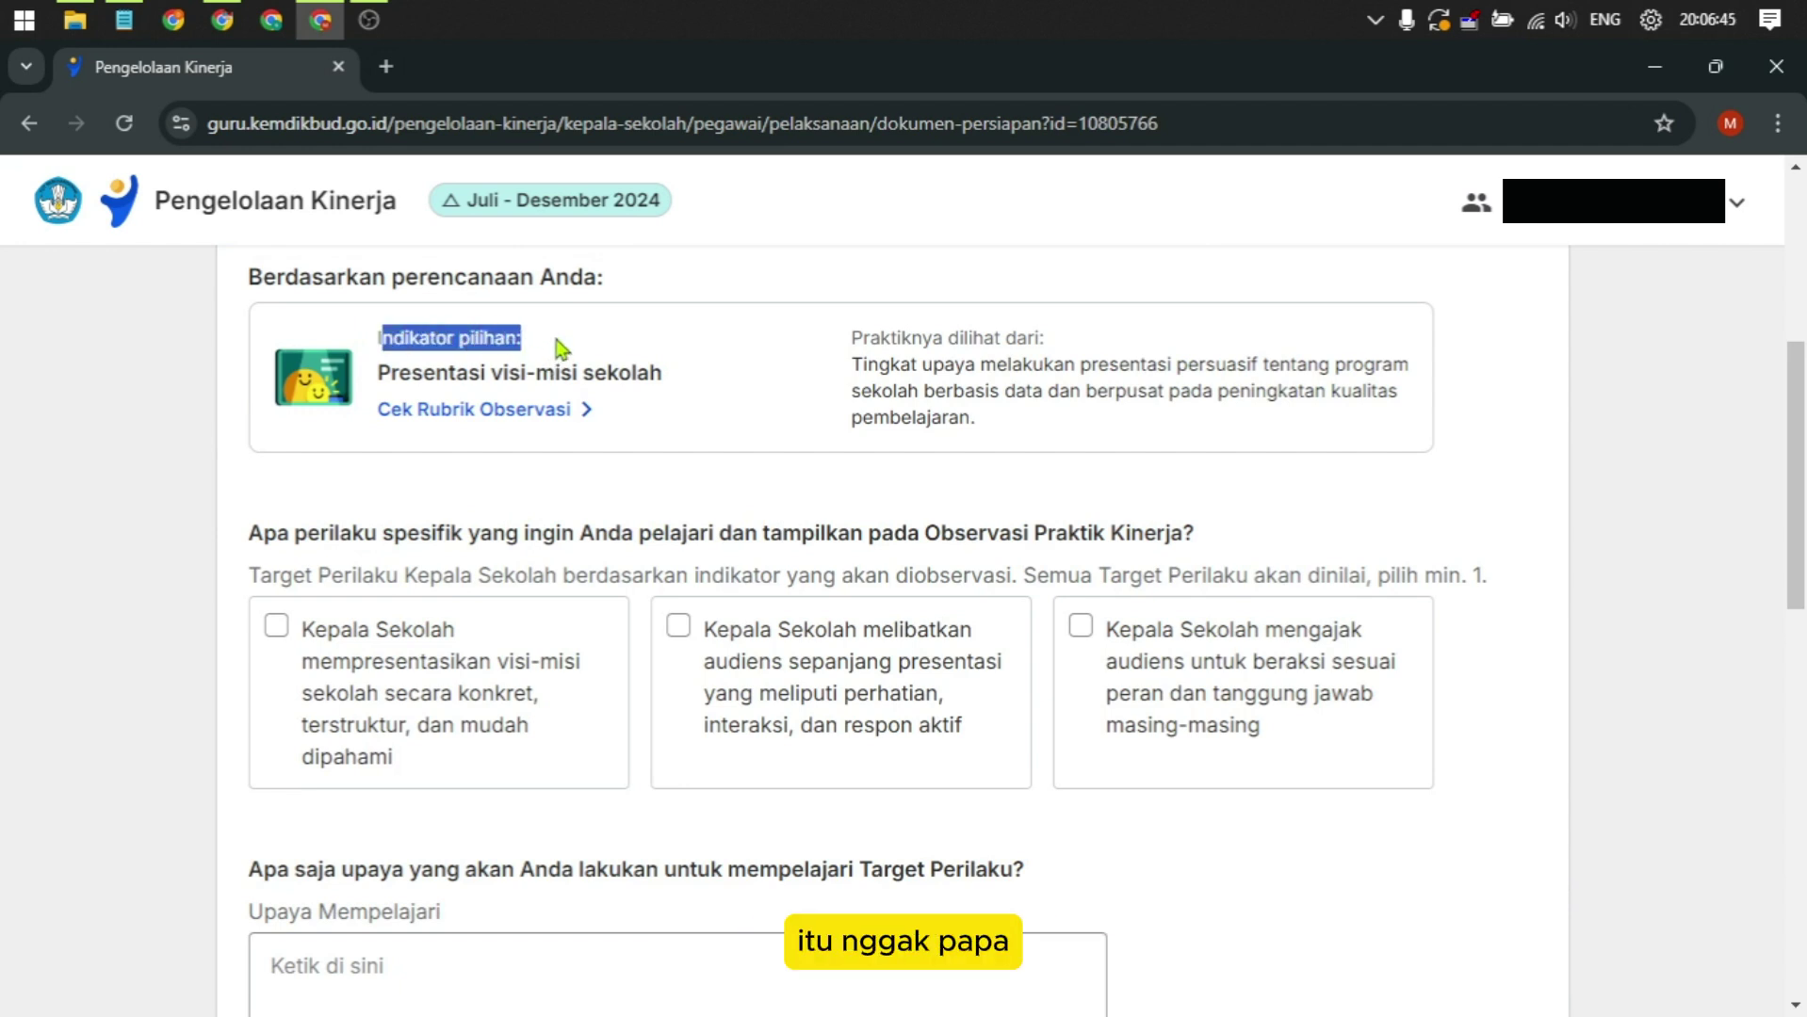
click(563, 349)
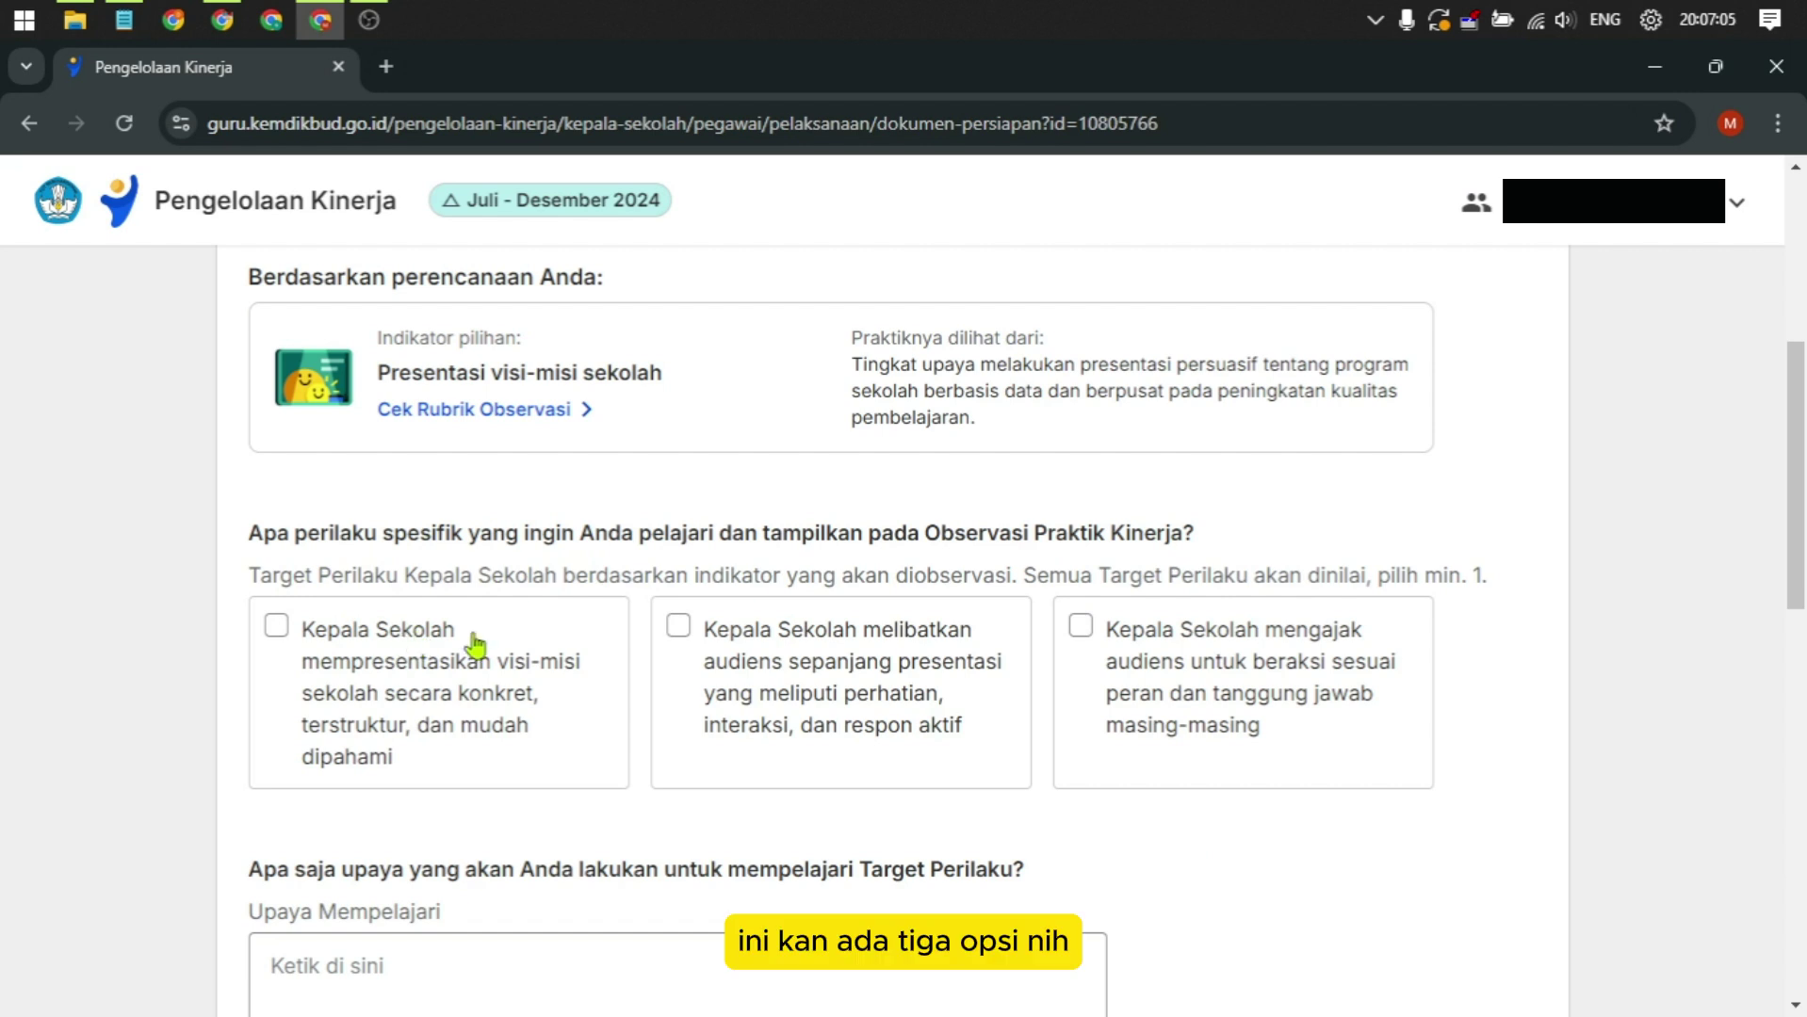
click(393, 647)
click(768, 659)
click(1243, 640)
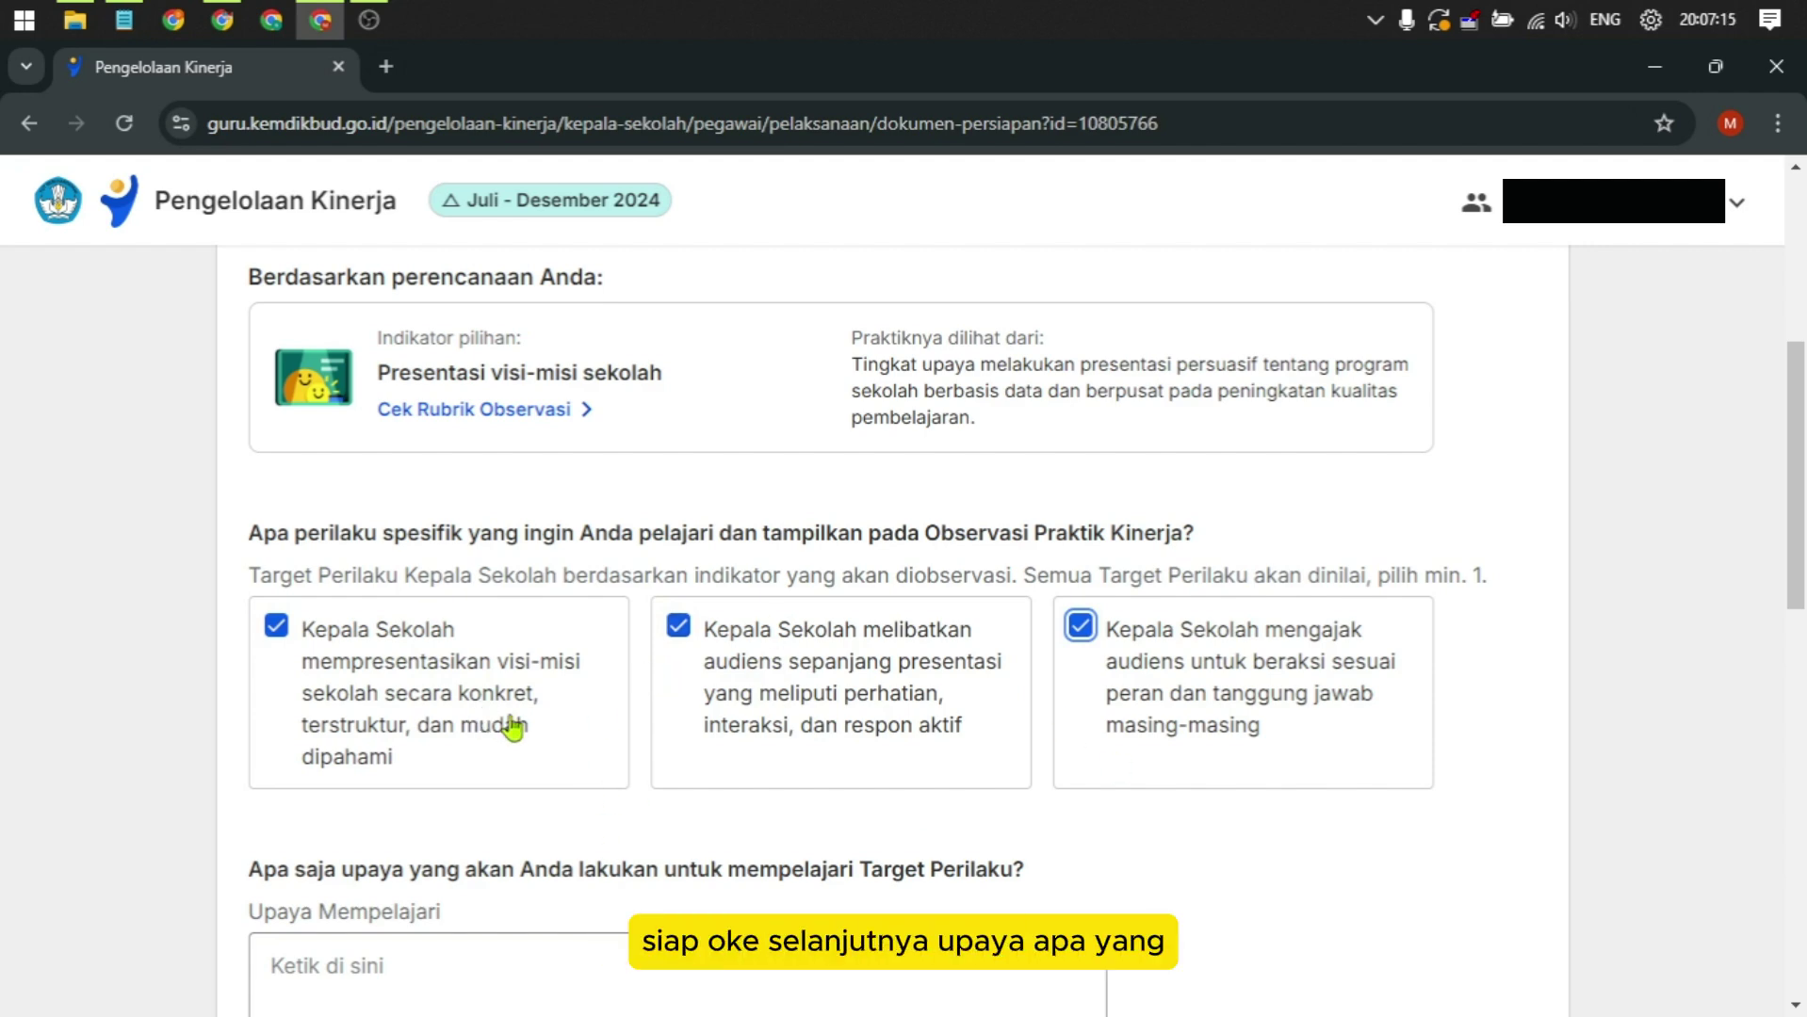
Activate the Upaya Mempelajari field, select the three prepared answer lines in Notepad and return to the form in Chrome
scroll(526, 718, down, 1)
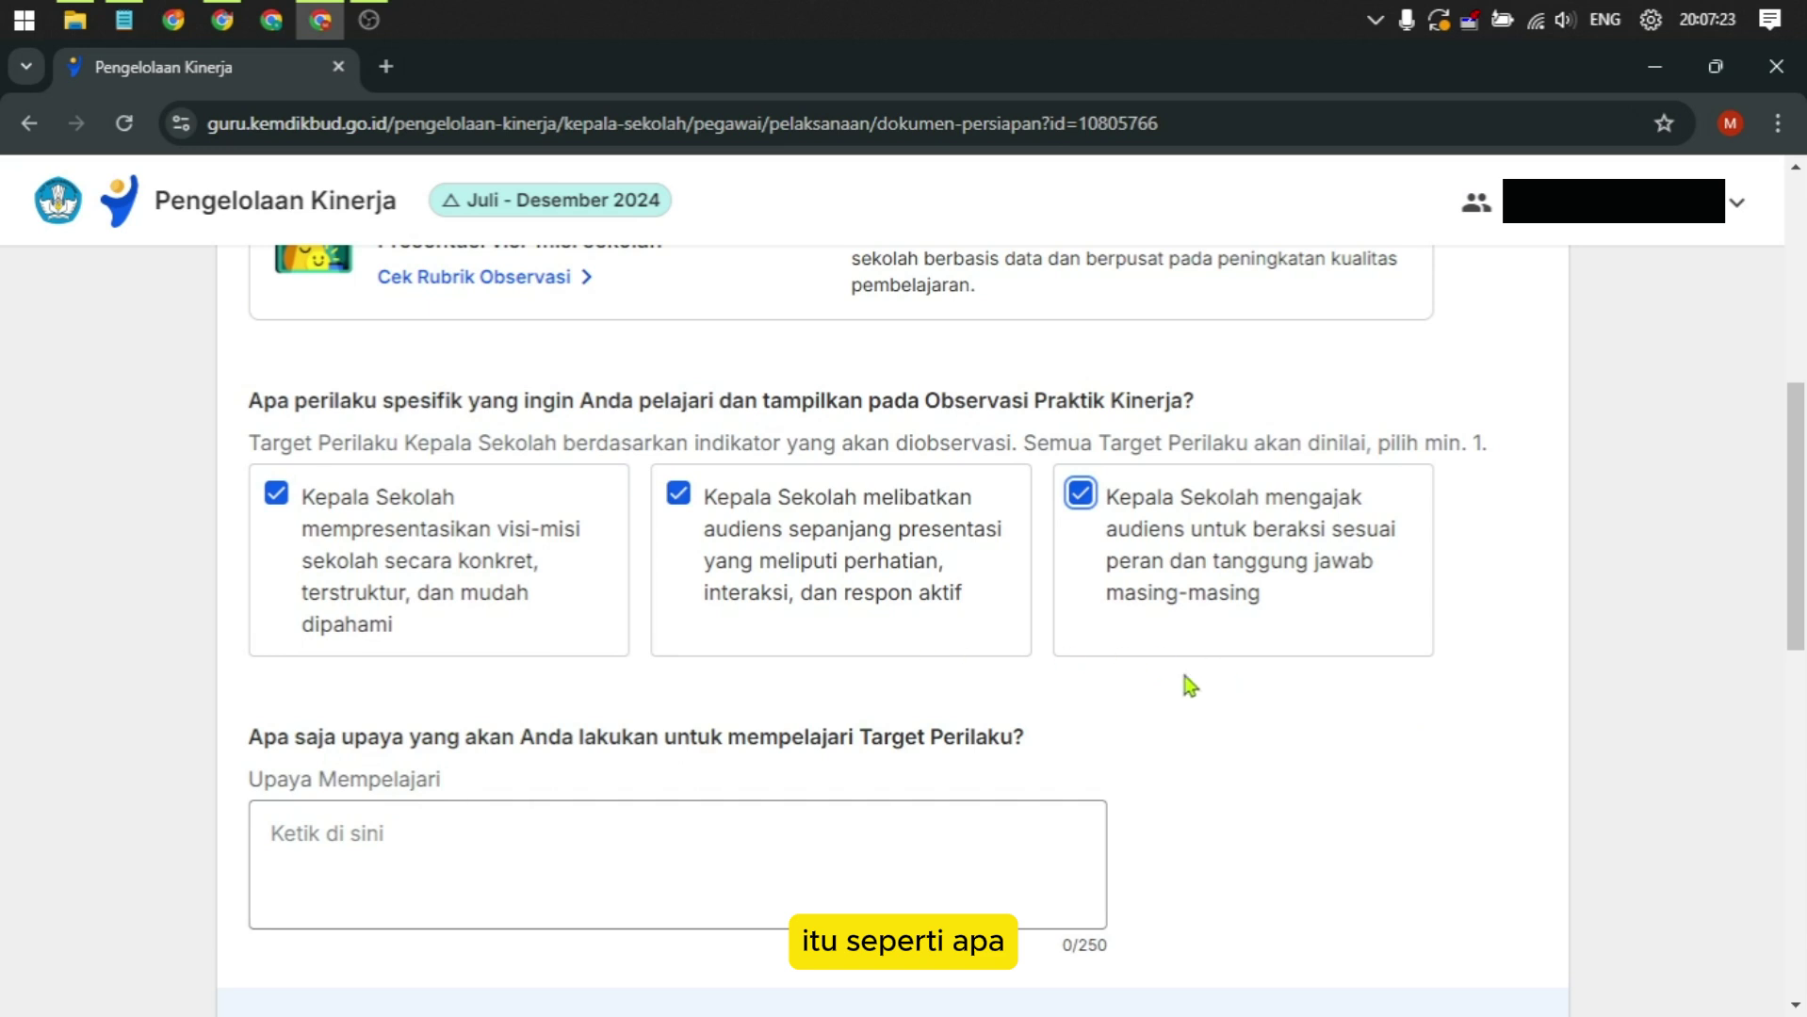
scroll(1189, 686, down, 3)
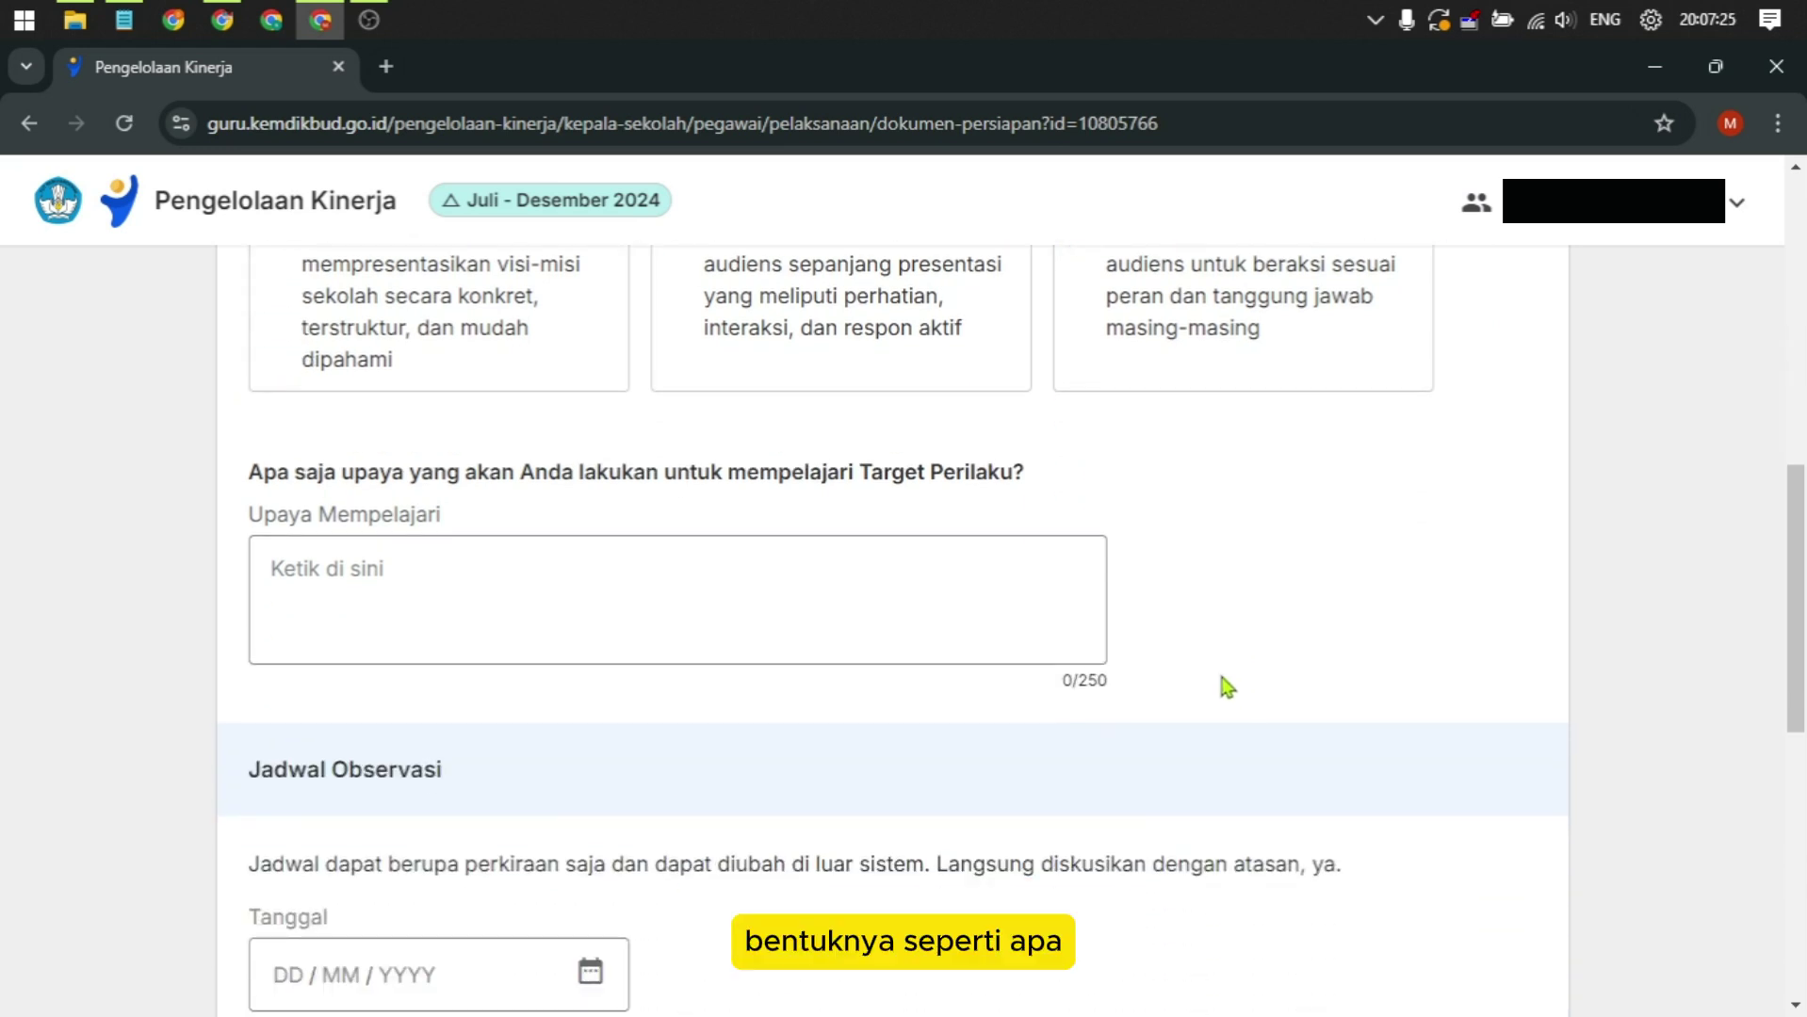
click(381, 590)
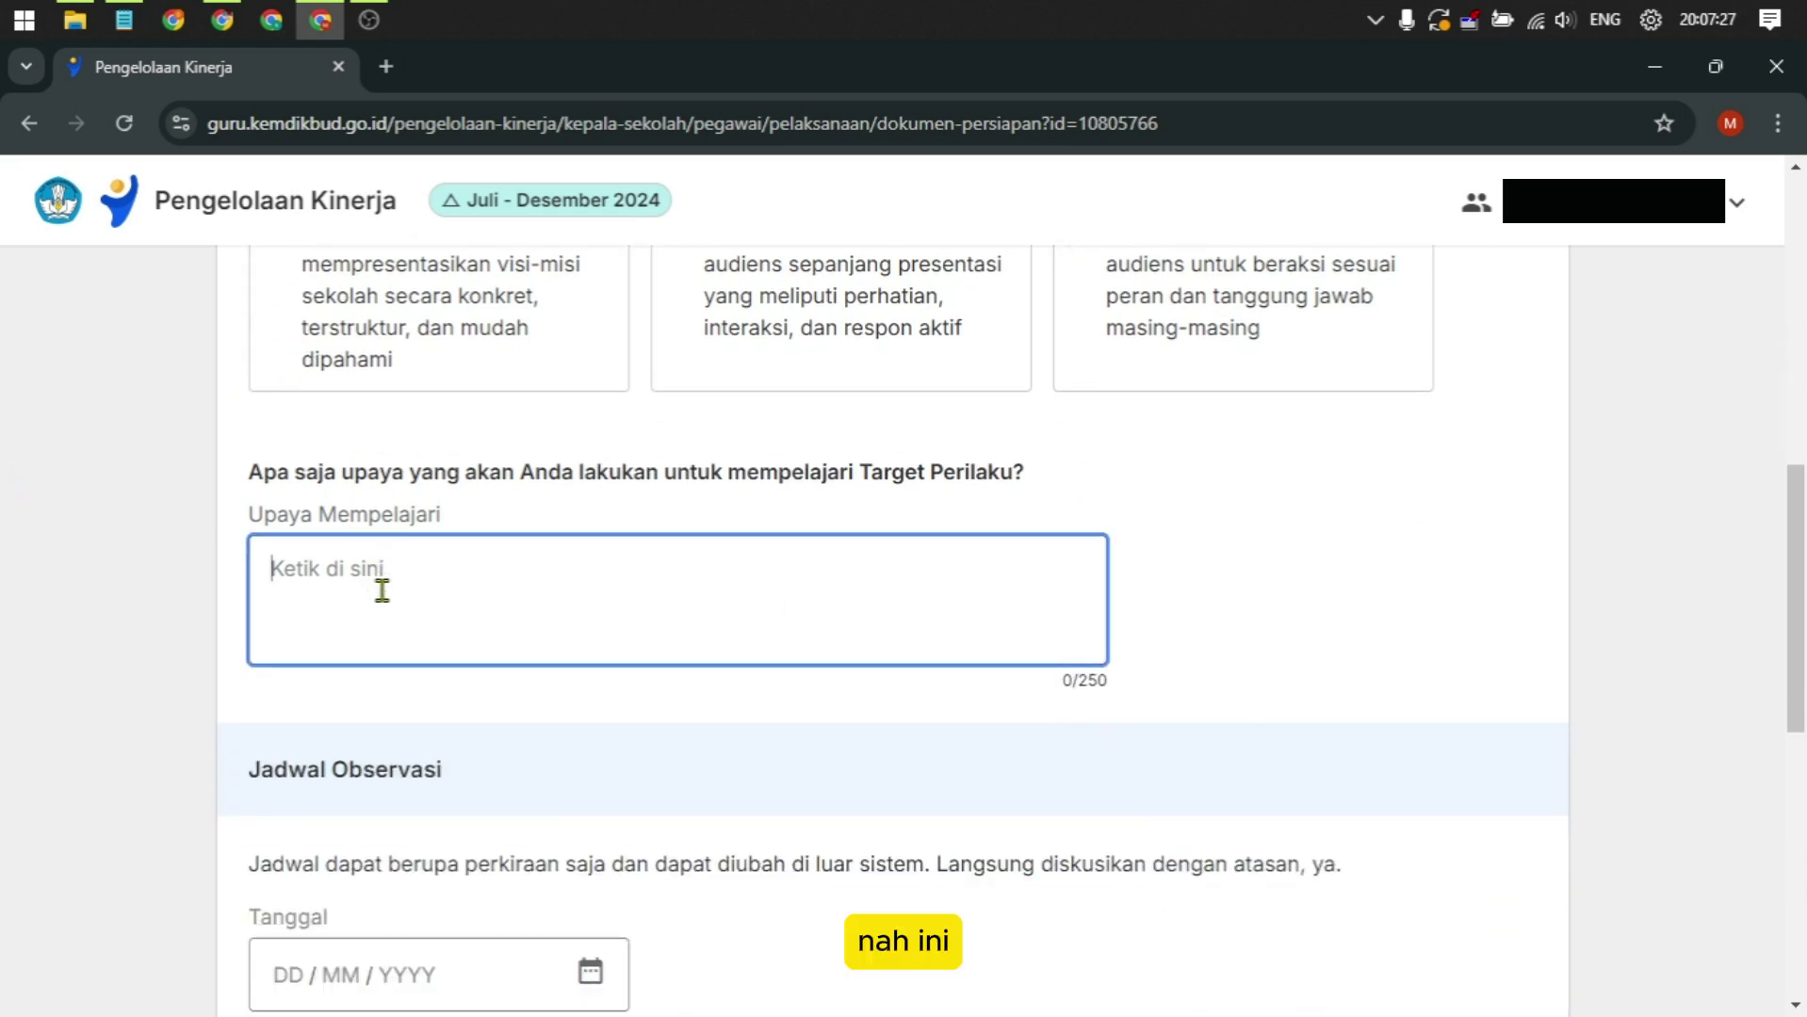
click(123, 20)
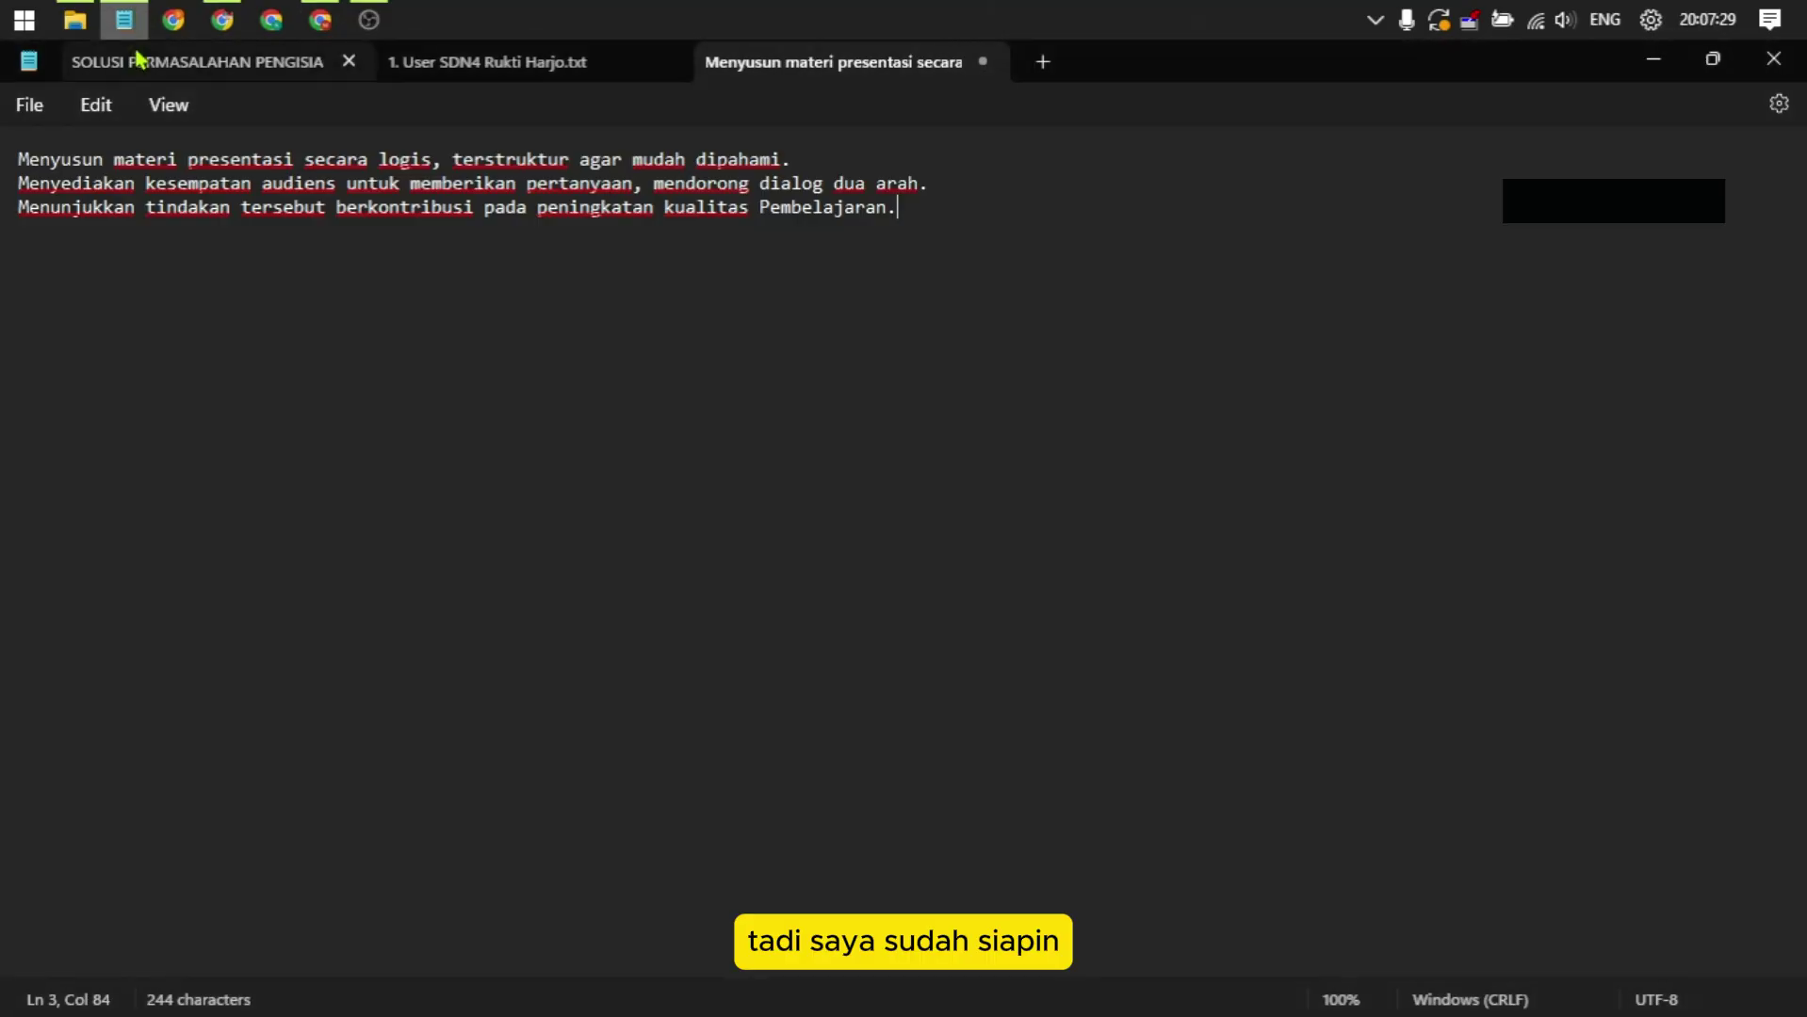
drag(881, 225, 4, 170)
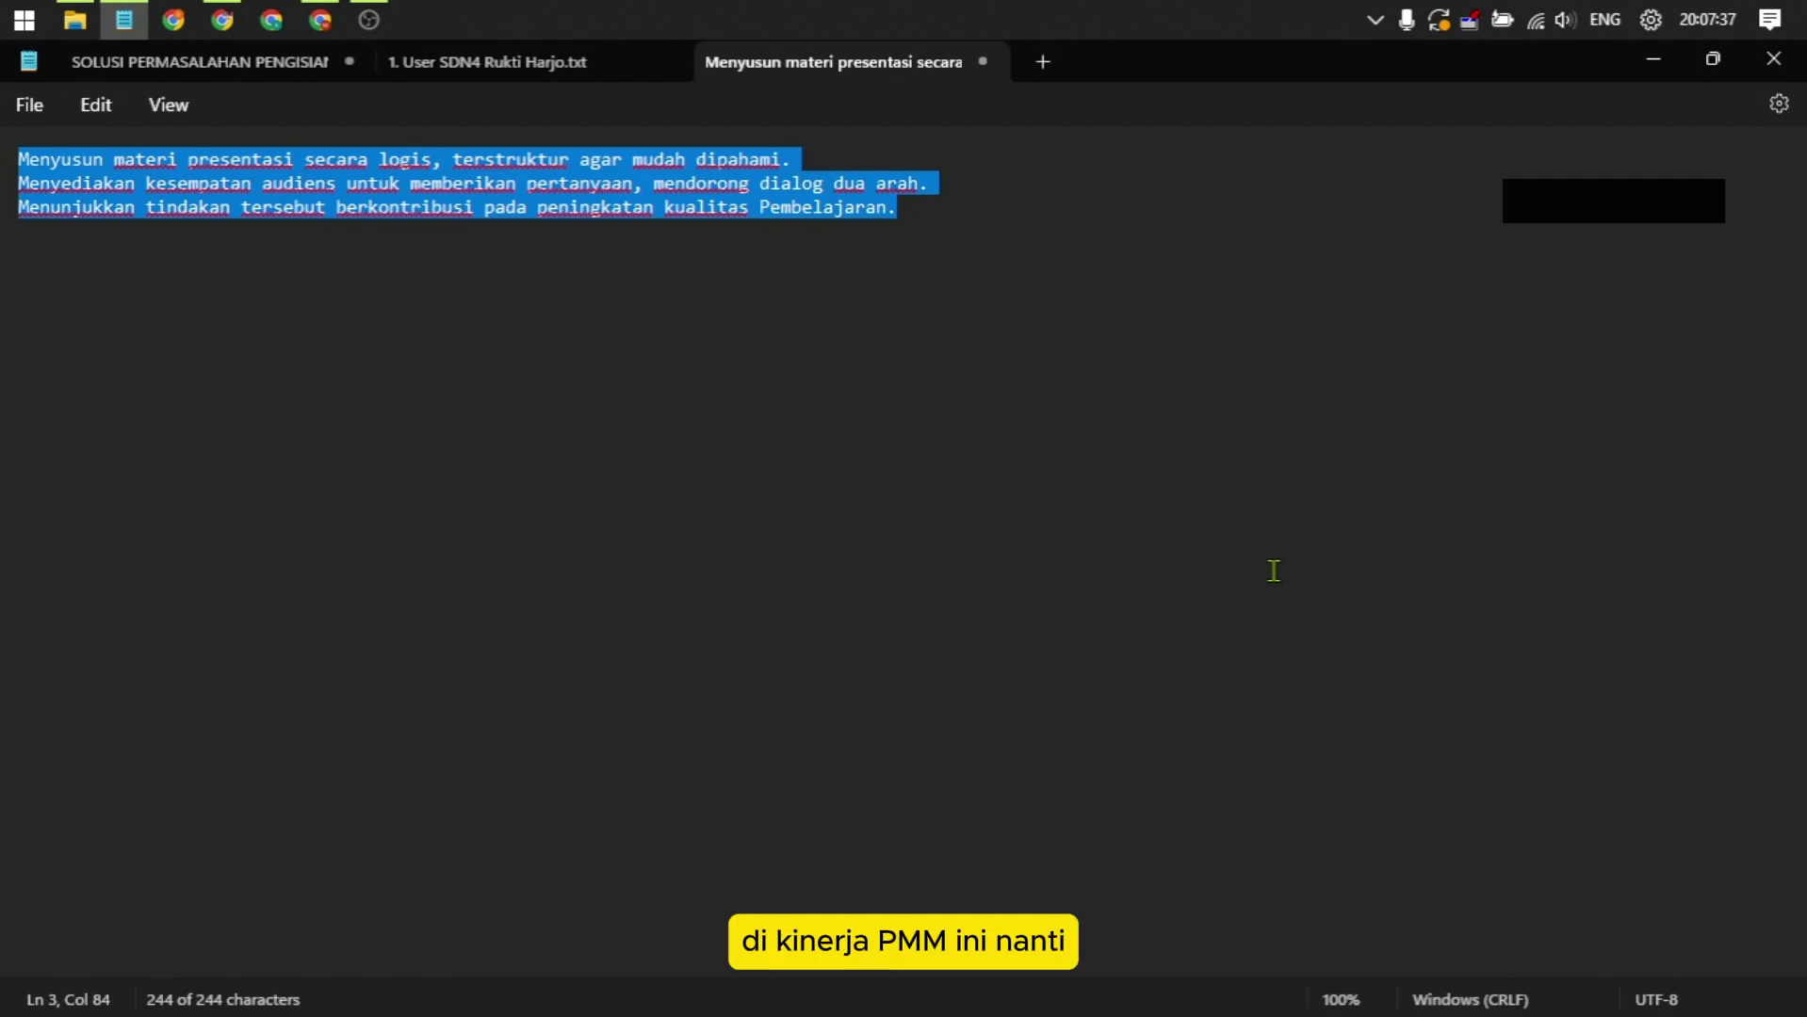
key(alt+Tab)
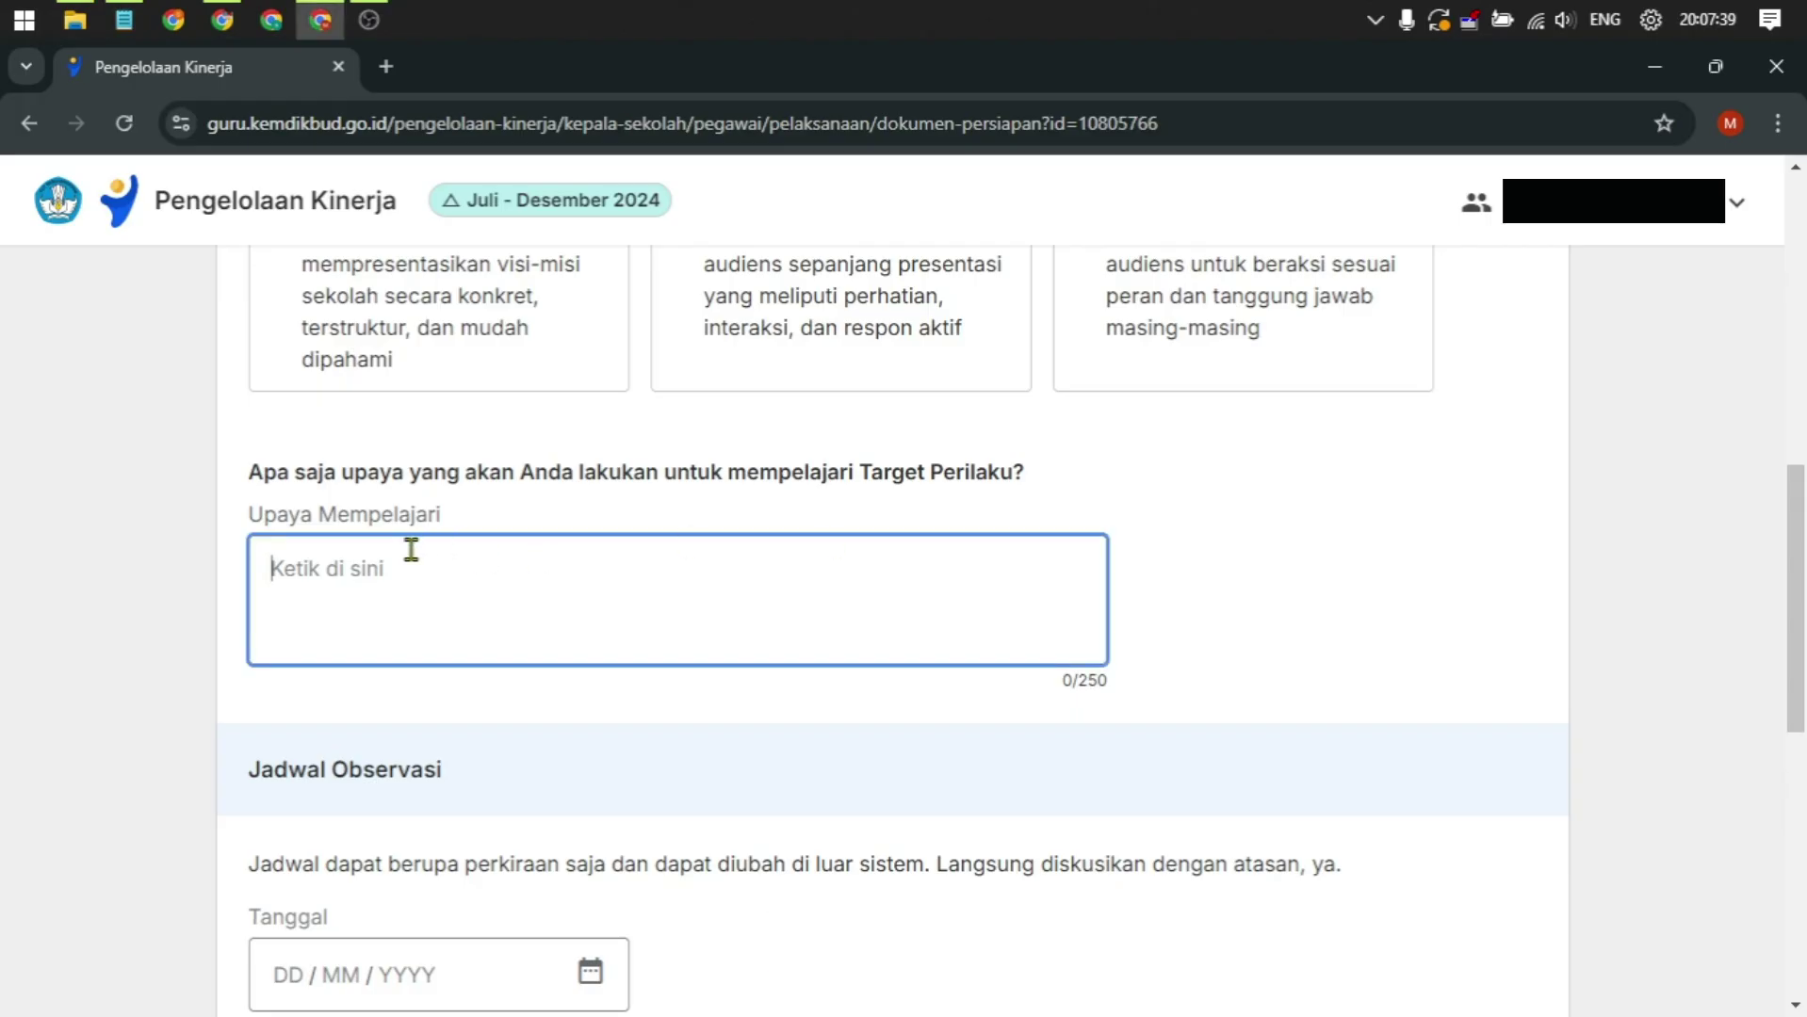
Examine the Rubrik Observasi for Presentasi visi-misi sekolah, especially the recommended behaviours under each of the three Target Perilaku, and close it
scroll(419, 584, up, 5)
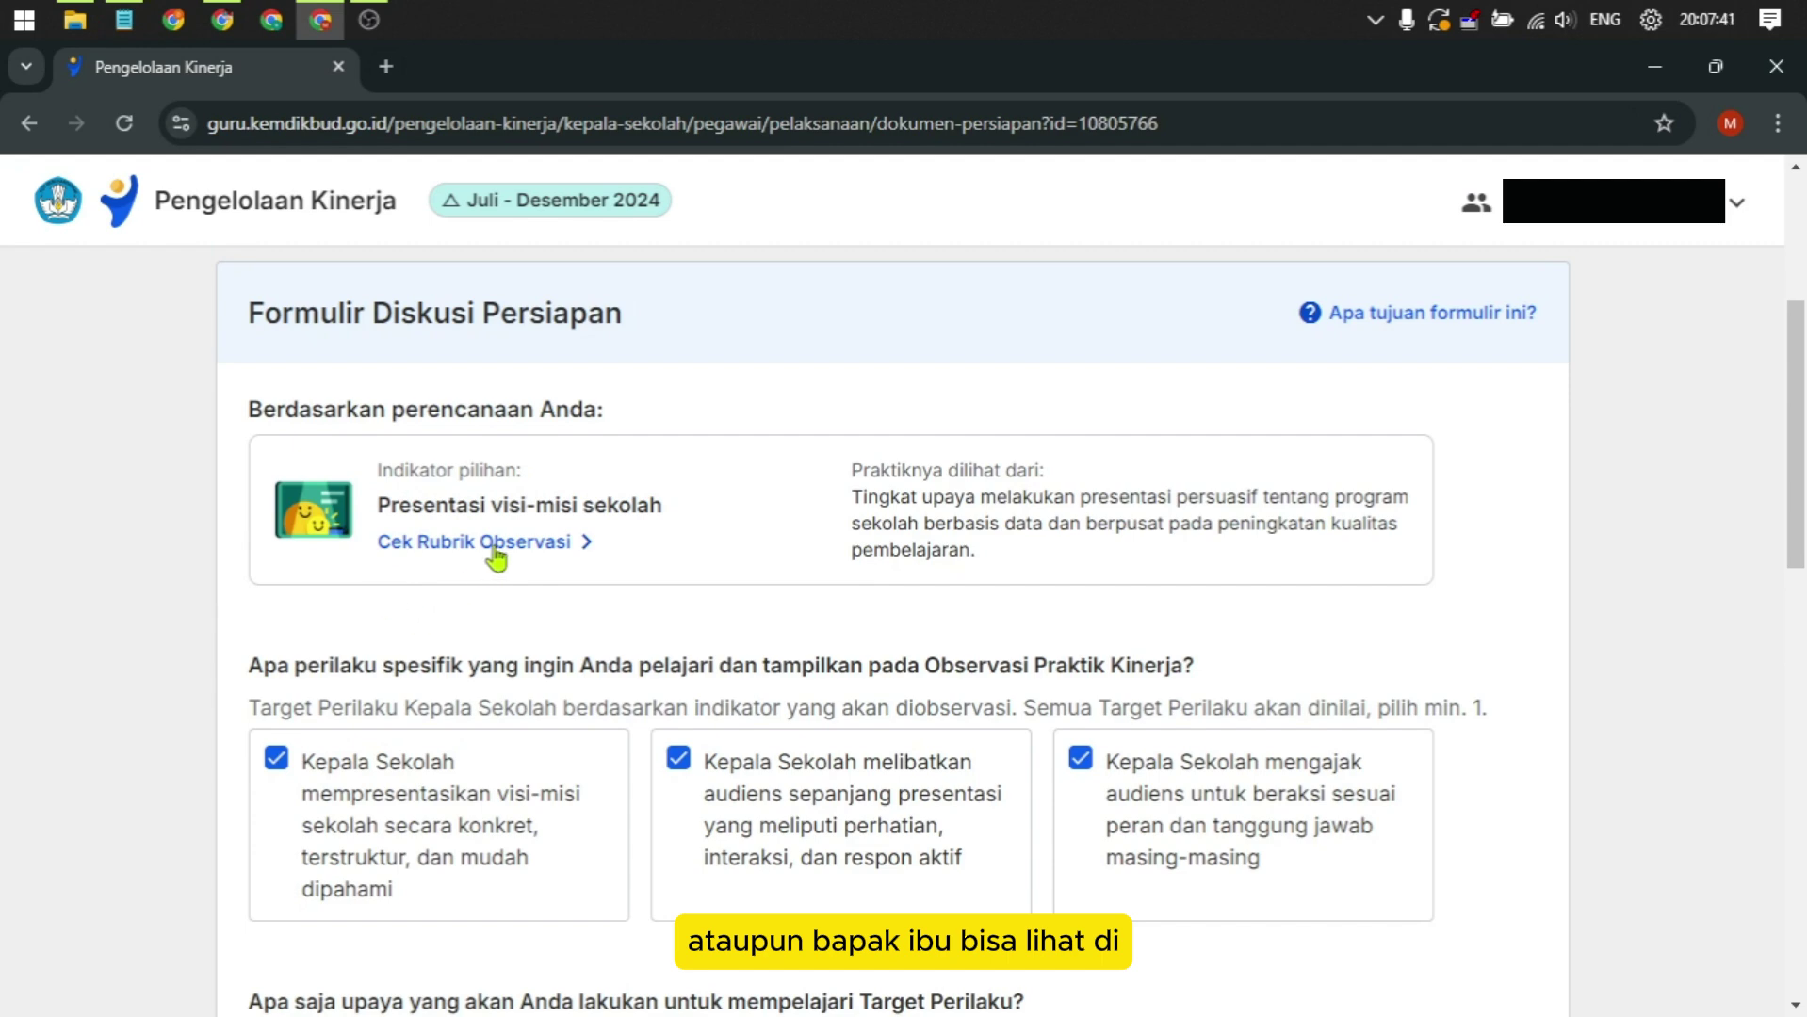
click(492, 546)
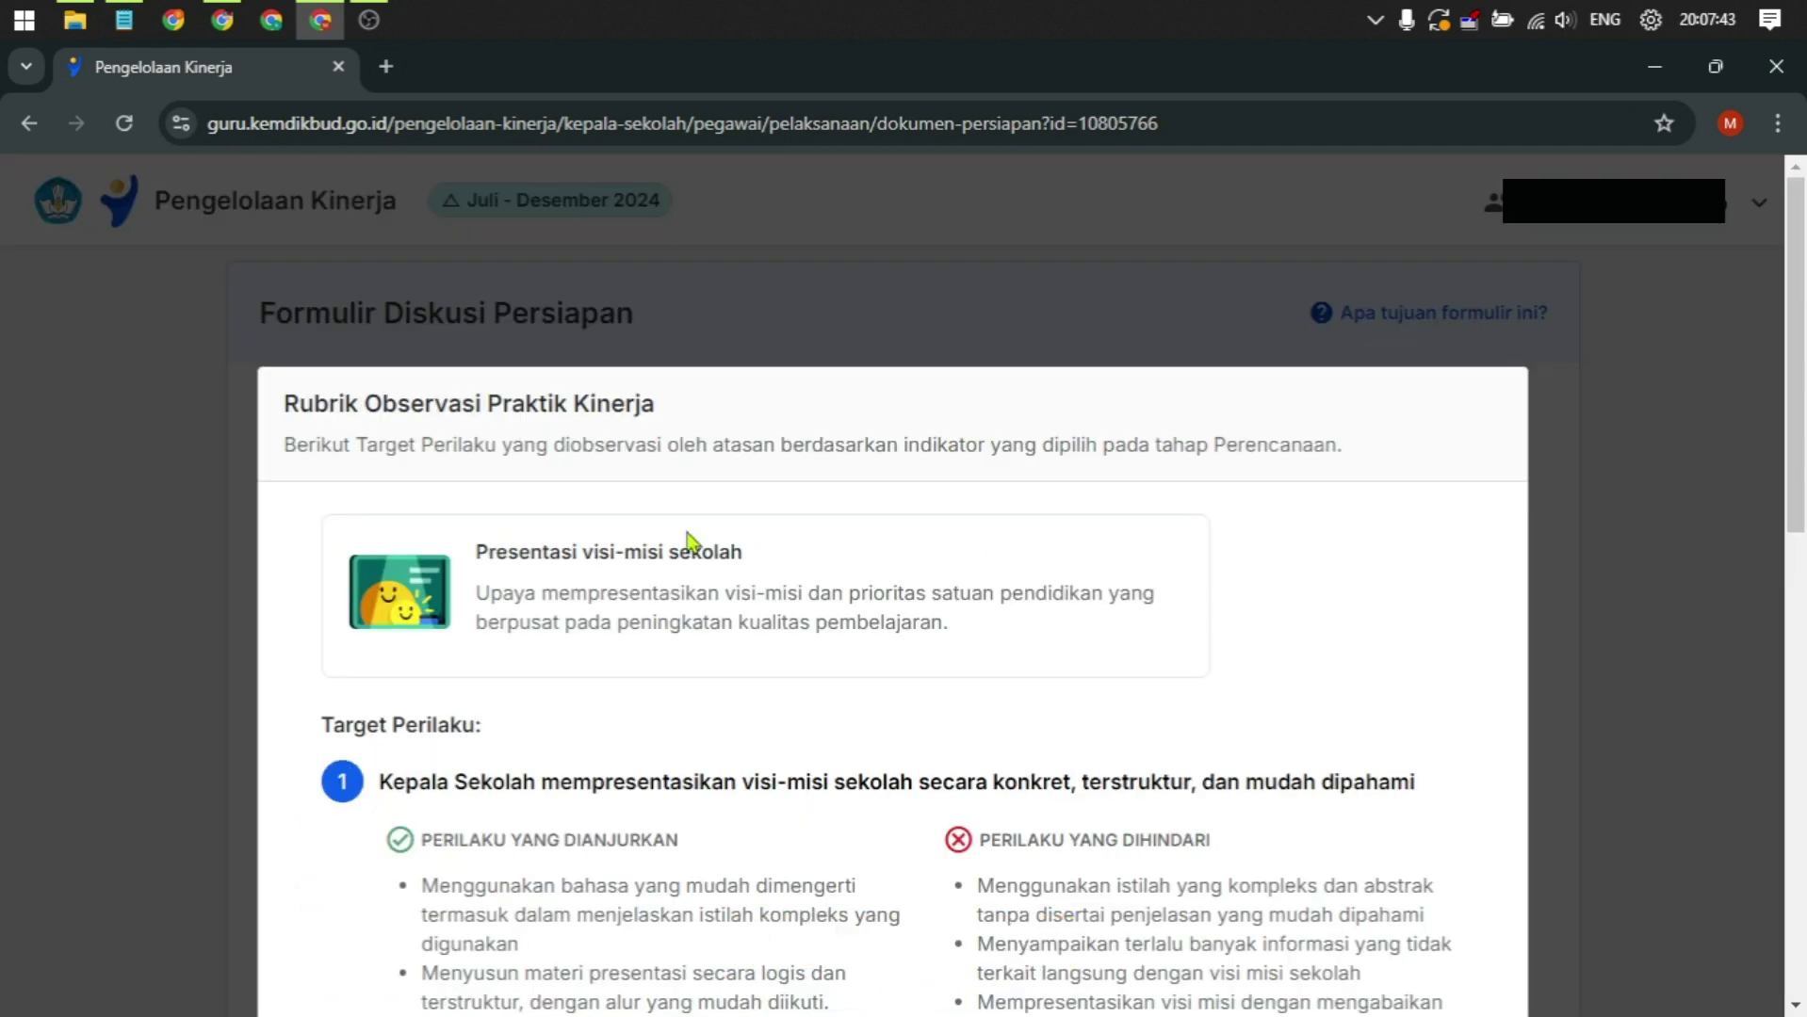
scroll(367, 499, down, 3)
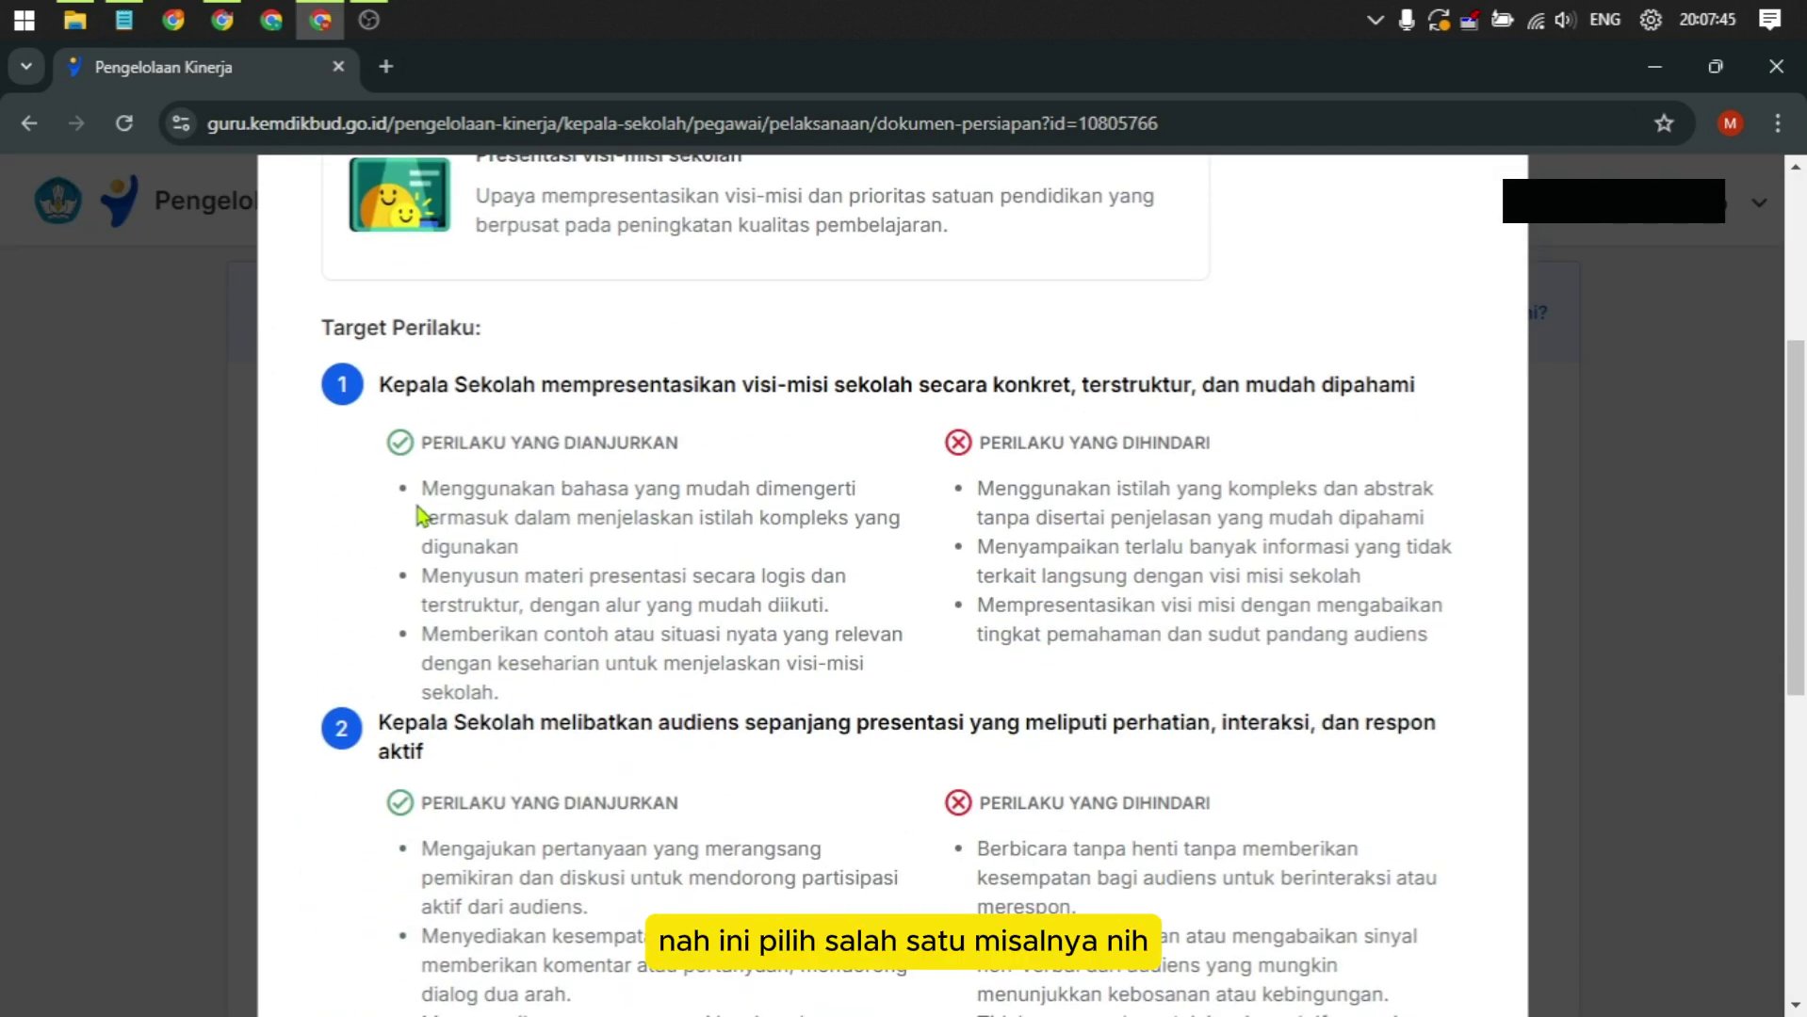
scroll(471, 688, down, 5)
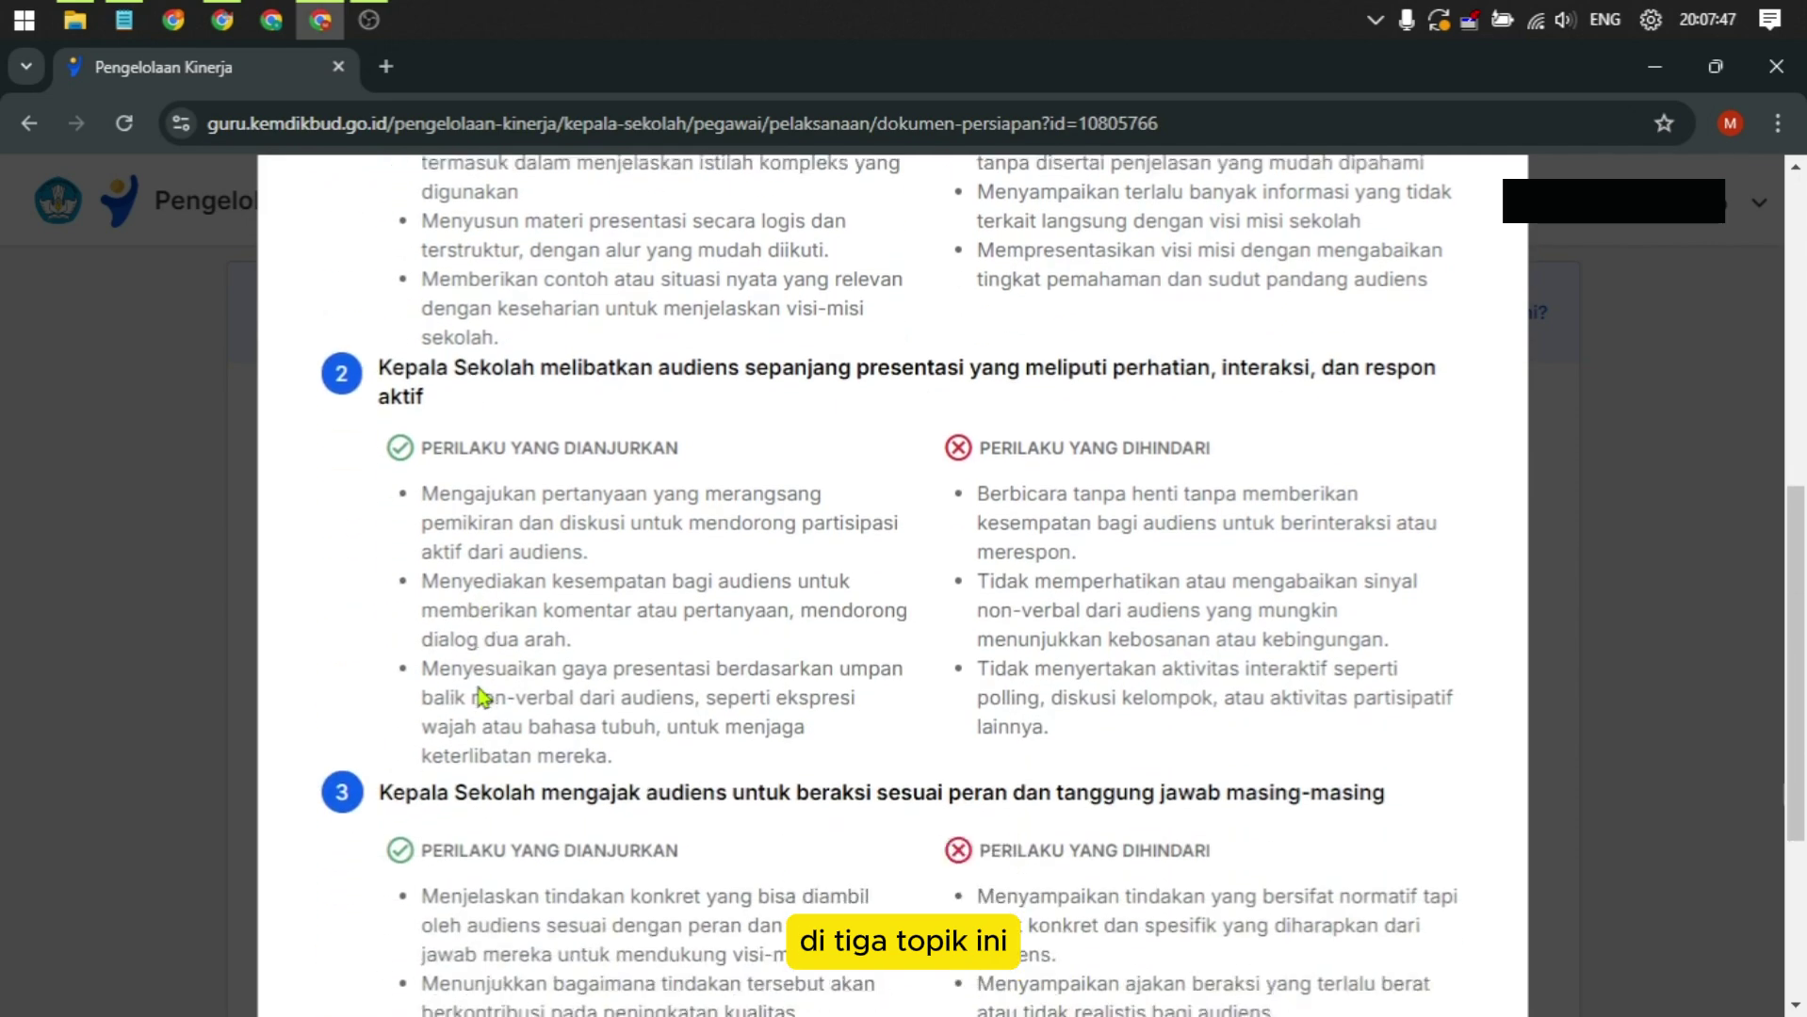
scroll(480, 696, up, 5)
drag(424, 491, 786, 539)
scroll(715, 527, down, 4)
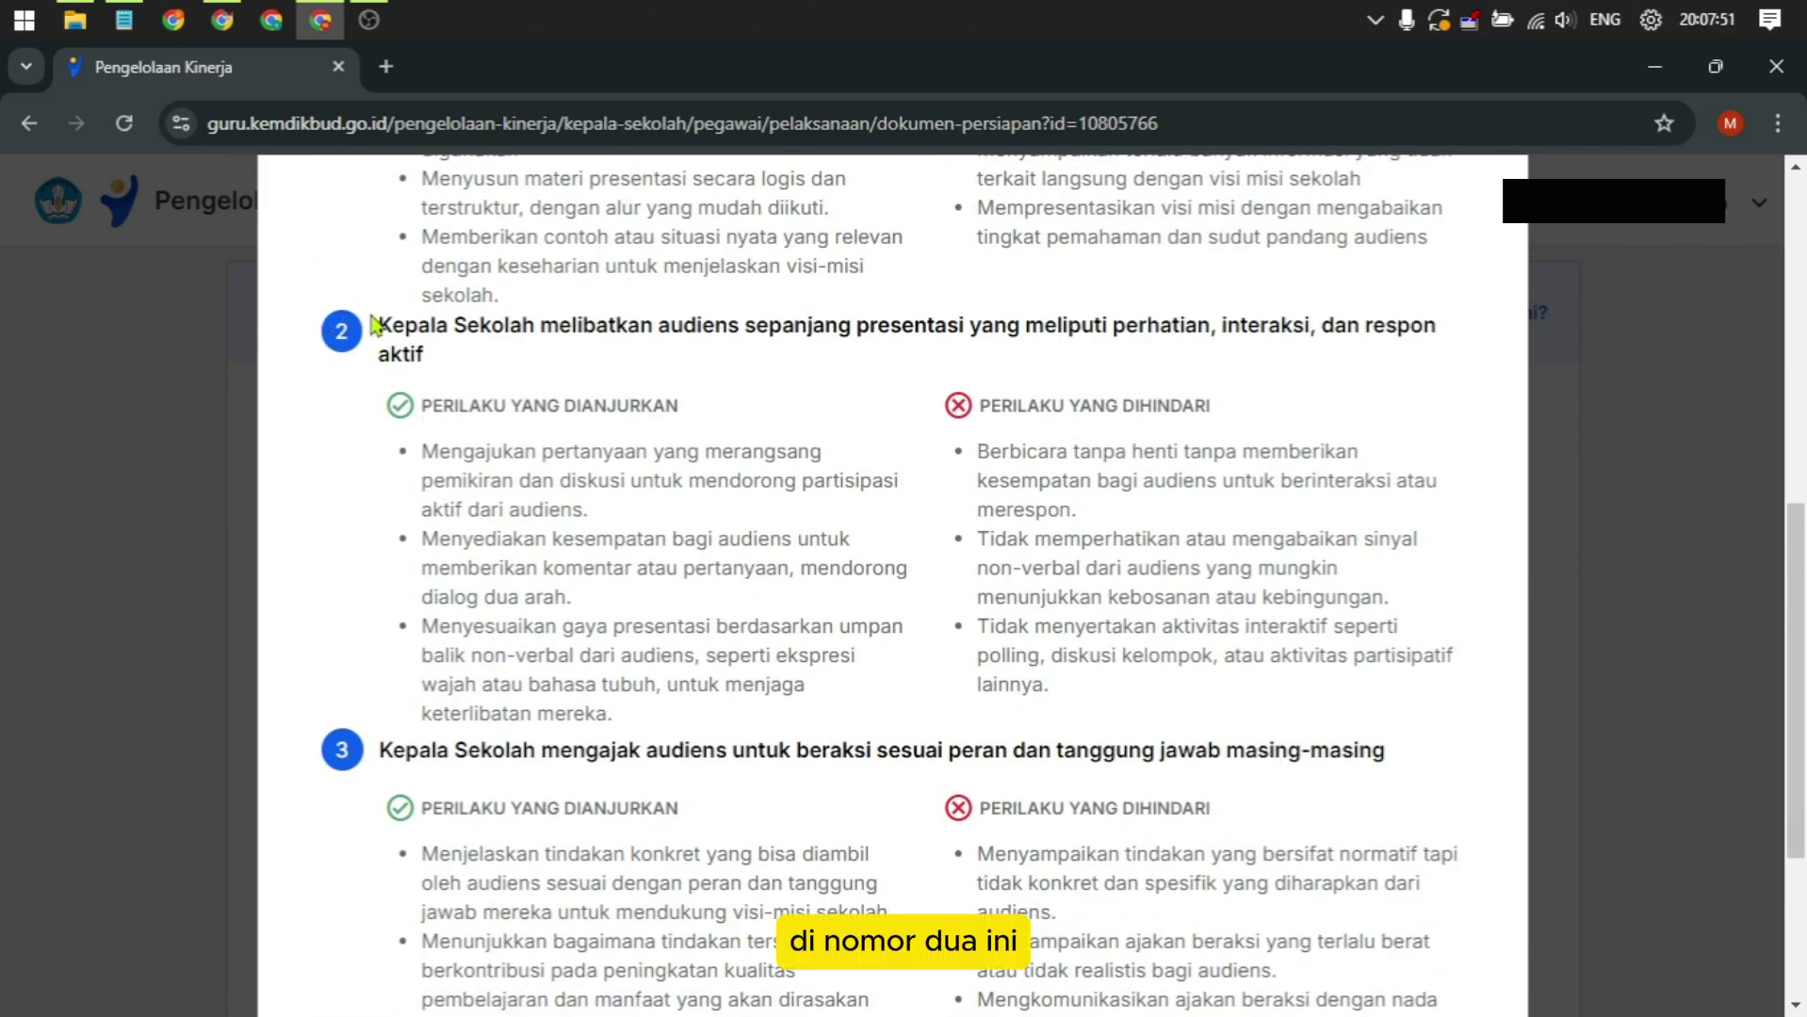
drag(423, 452, 652, 490)
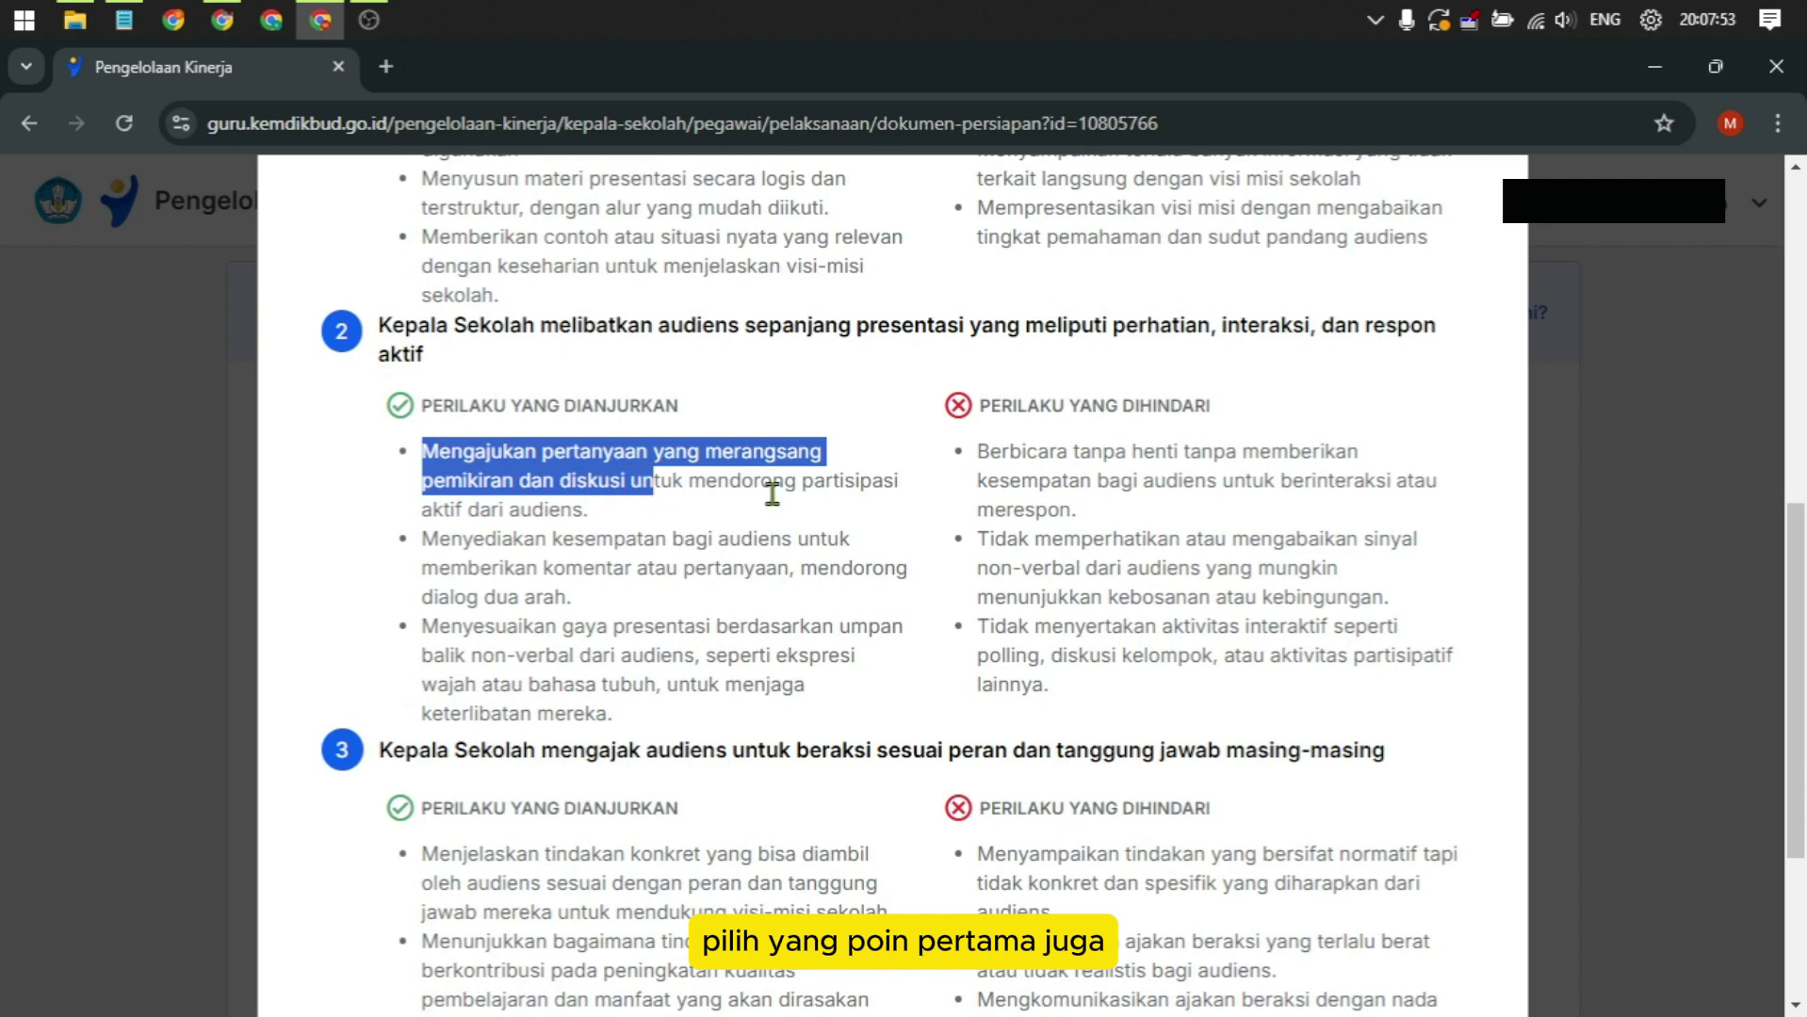
scroll(716, 565, down, 1)
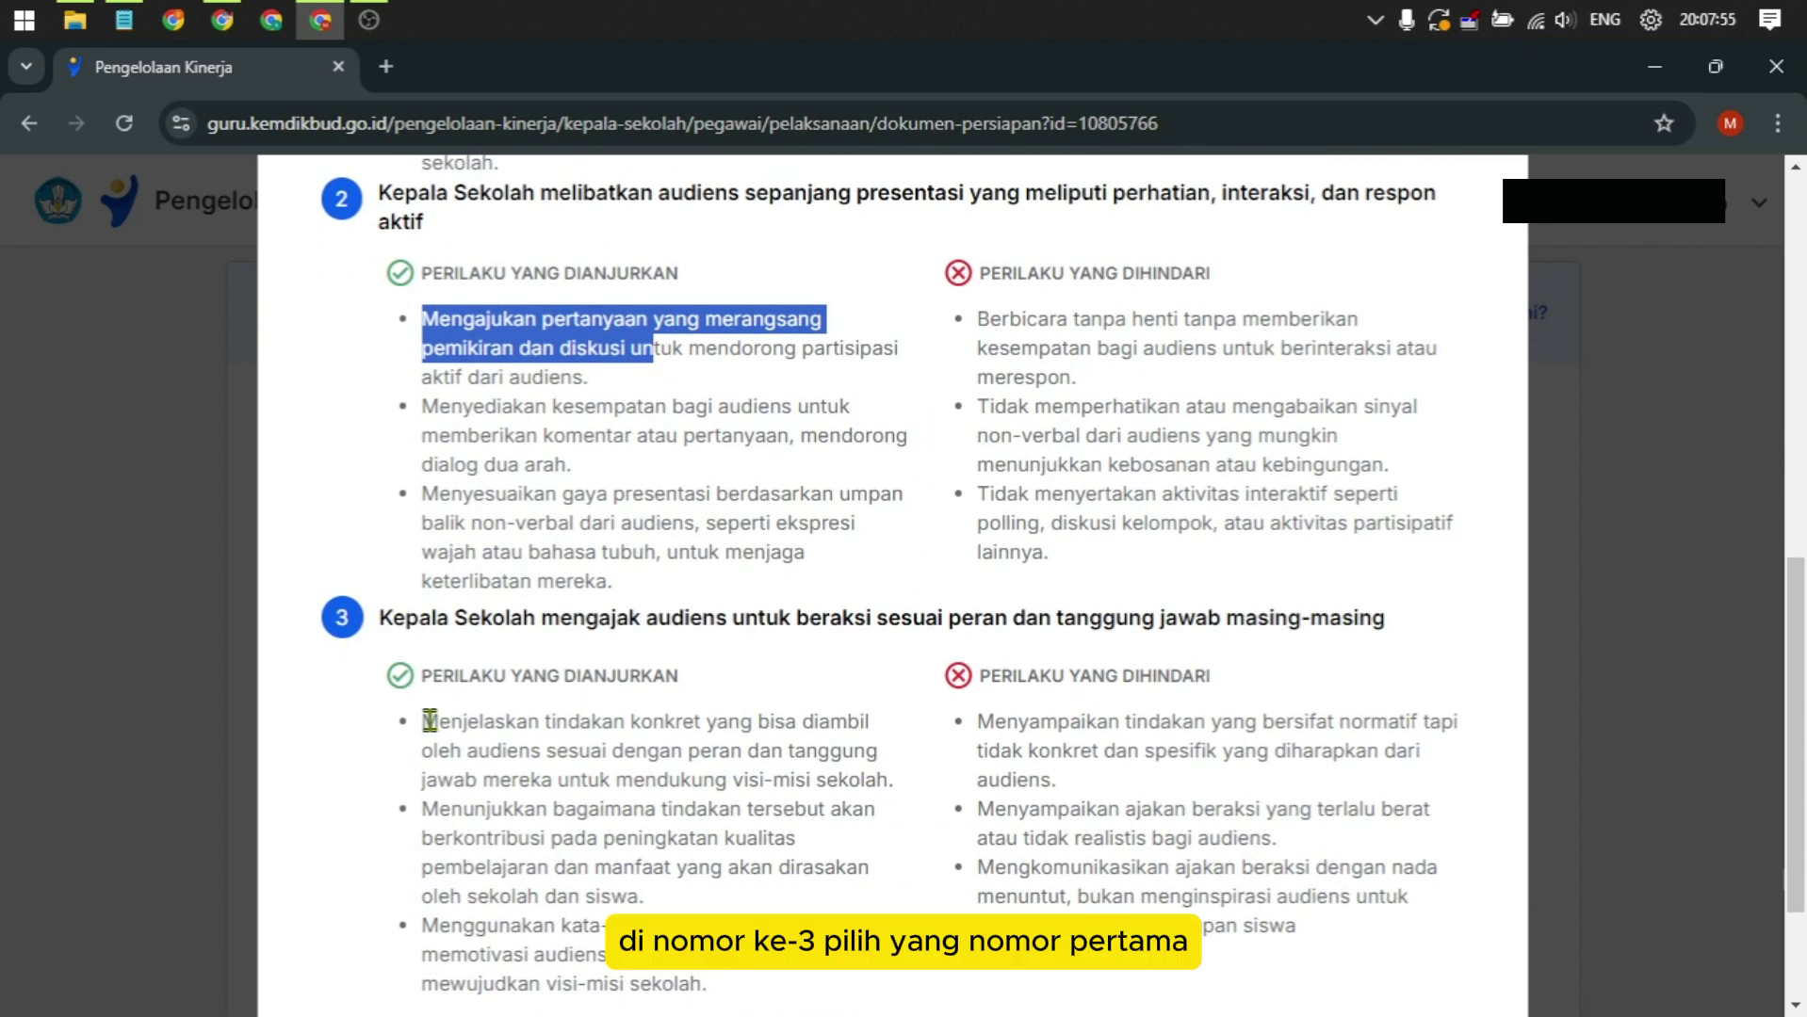
drag(429, 721, 774, 798)
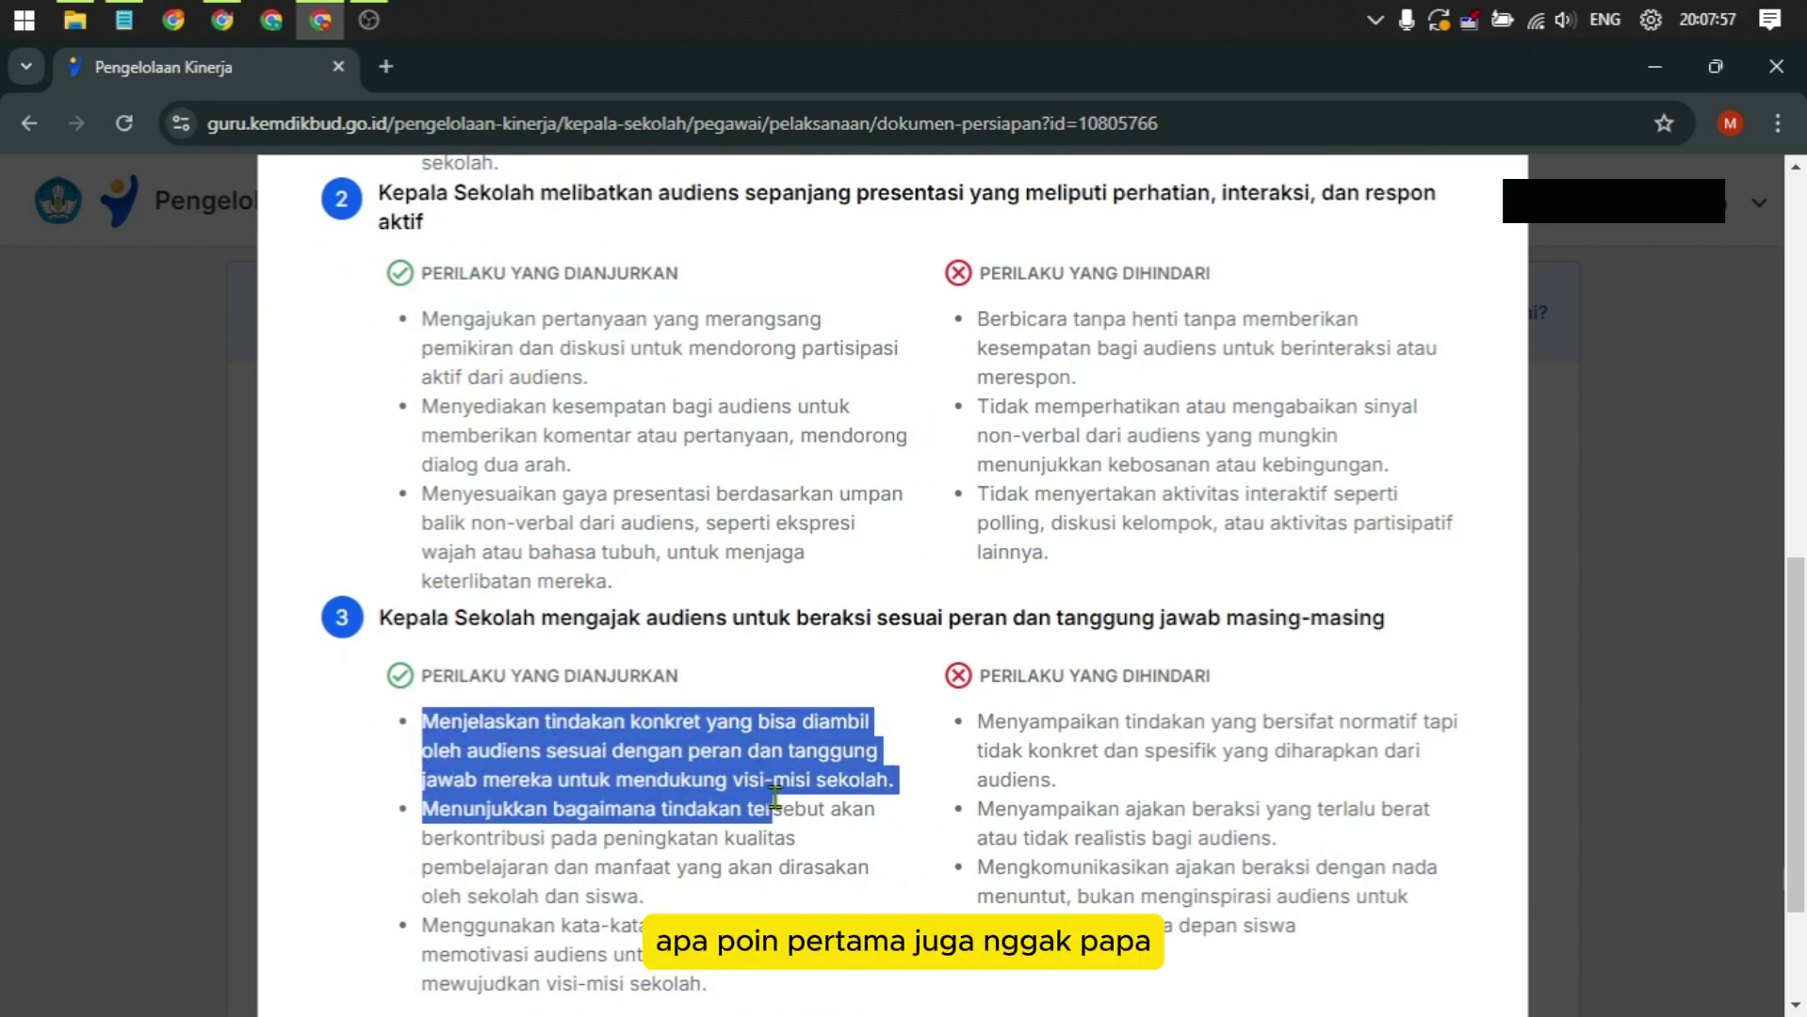
scroll(782, 801, down, 2)
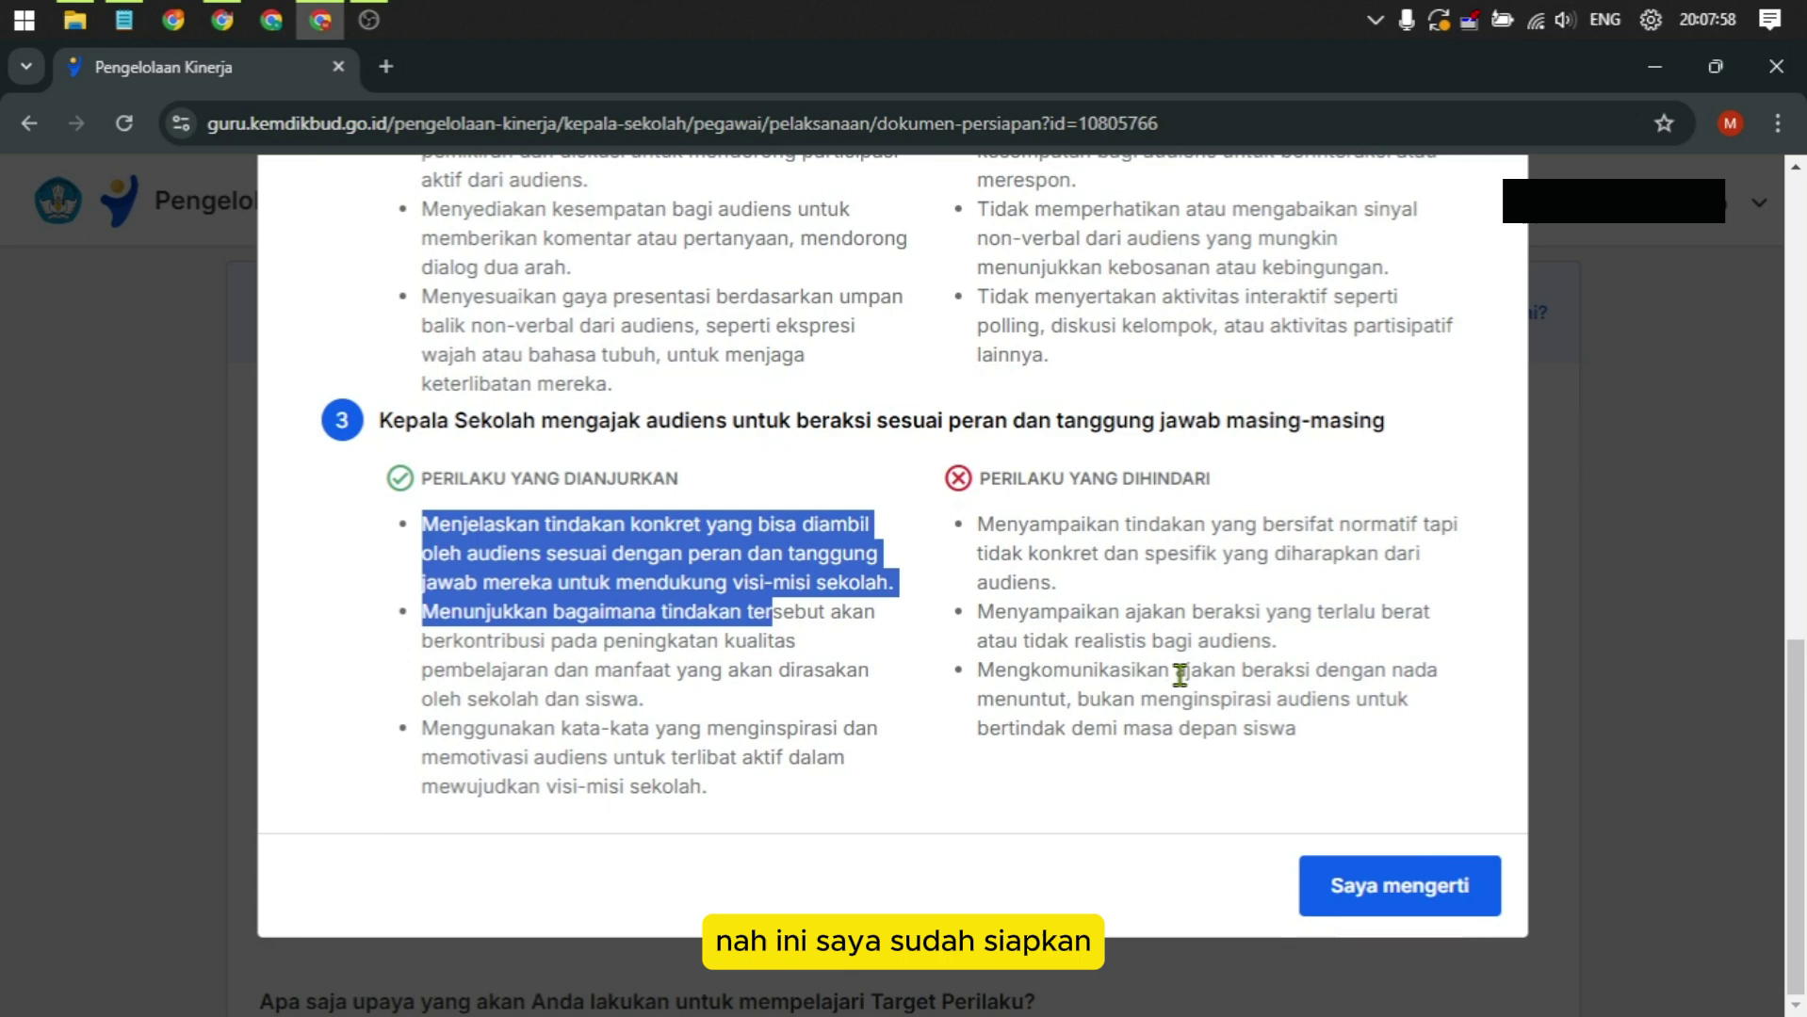
click(1398, 906)
Paste the three prepared answer lines from Notepad into the Upaya Mempelajari field
scroll(746, 597, down, 5)
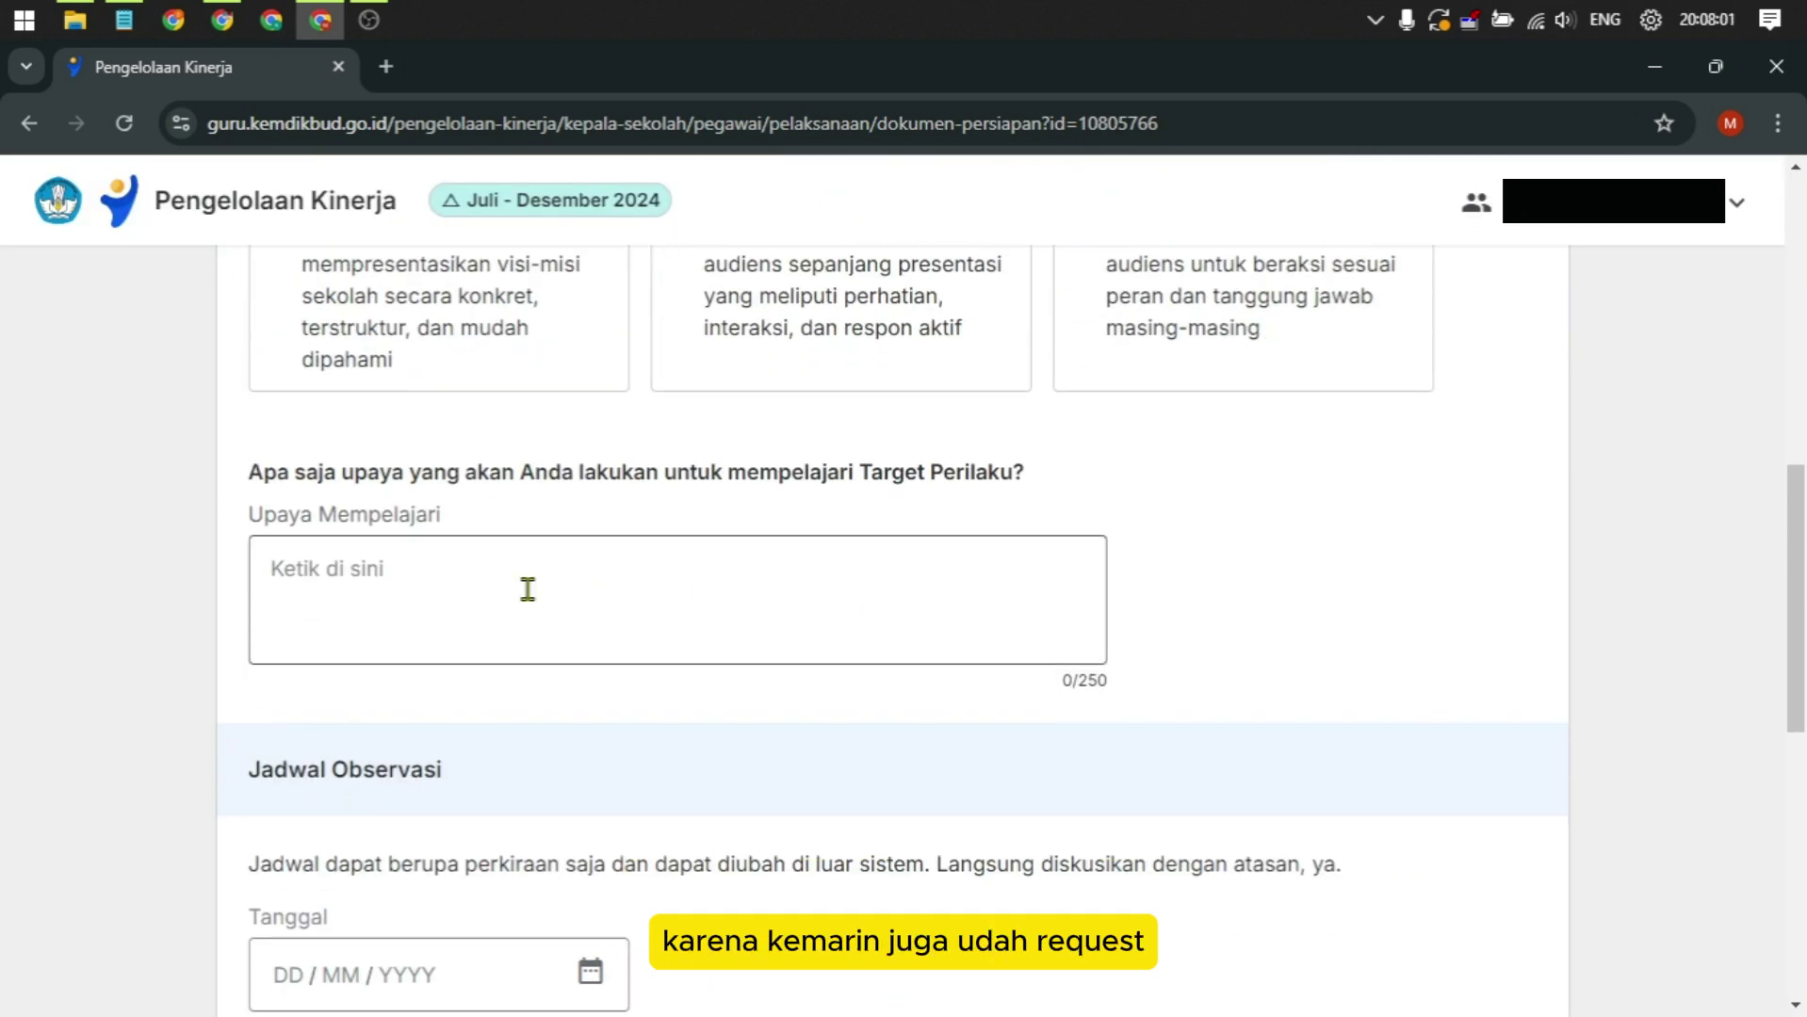
click(494, 575)
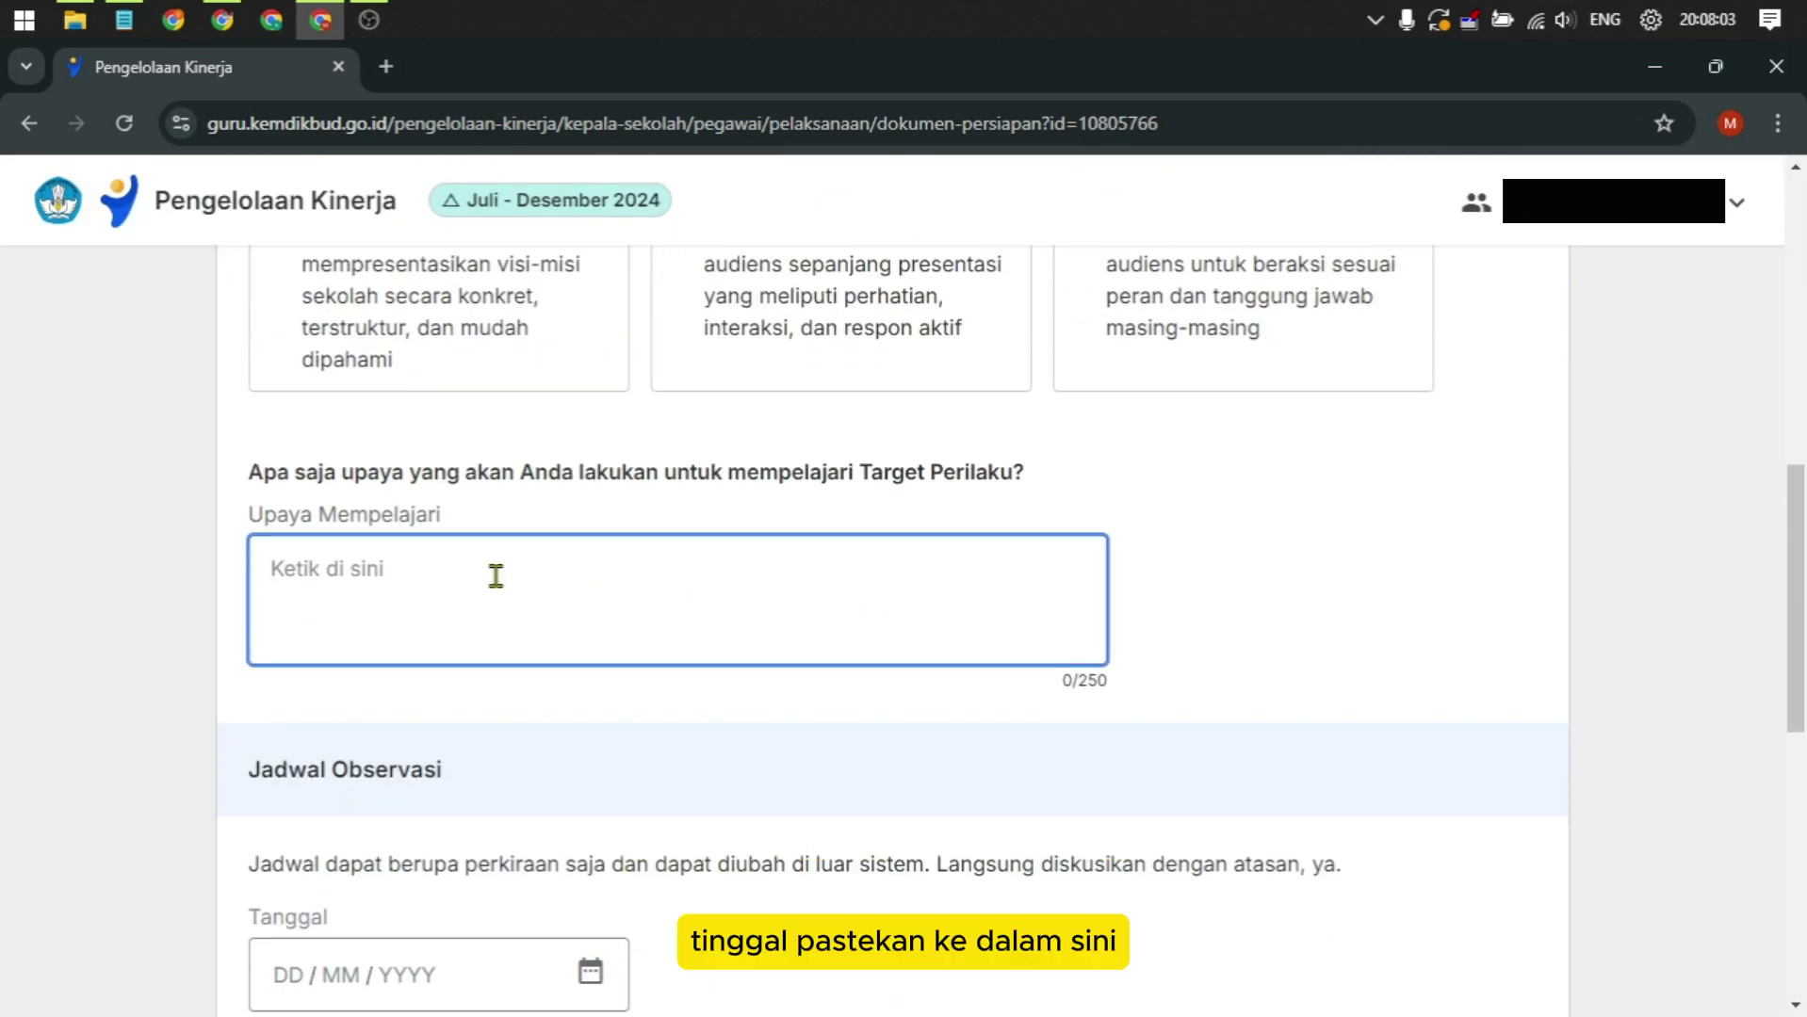
key(ctrl+v)
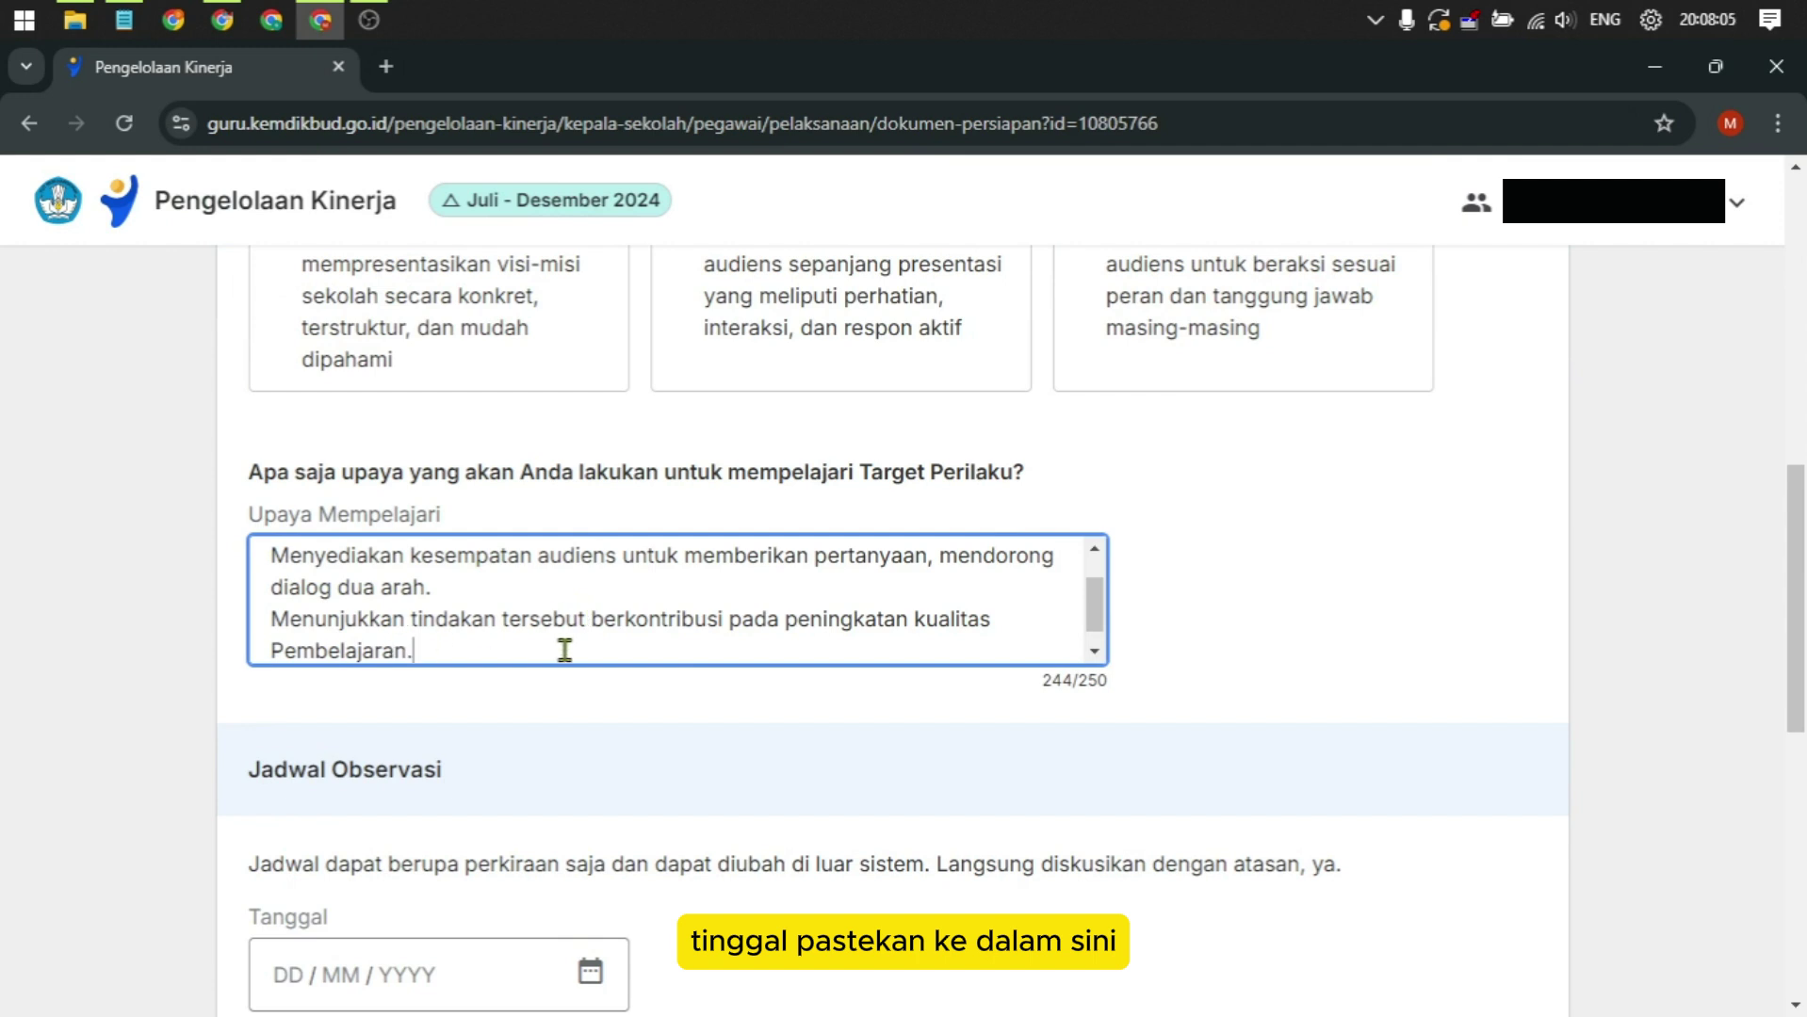
Set the observation date under Jadwal Observasi to 12 Agustus 2024
scroll(542, 697, down, 3)
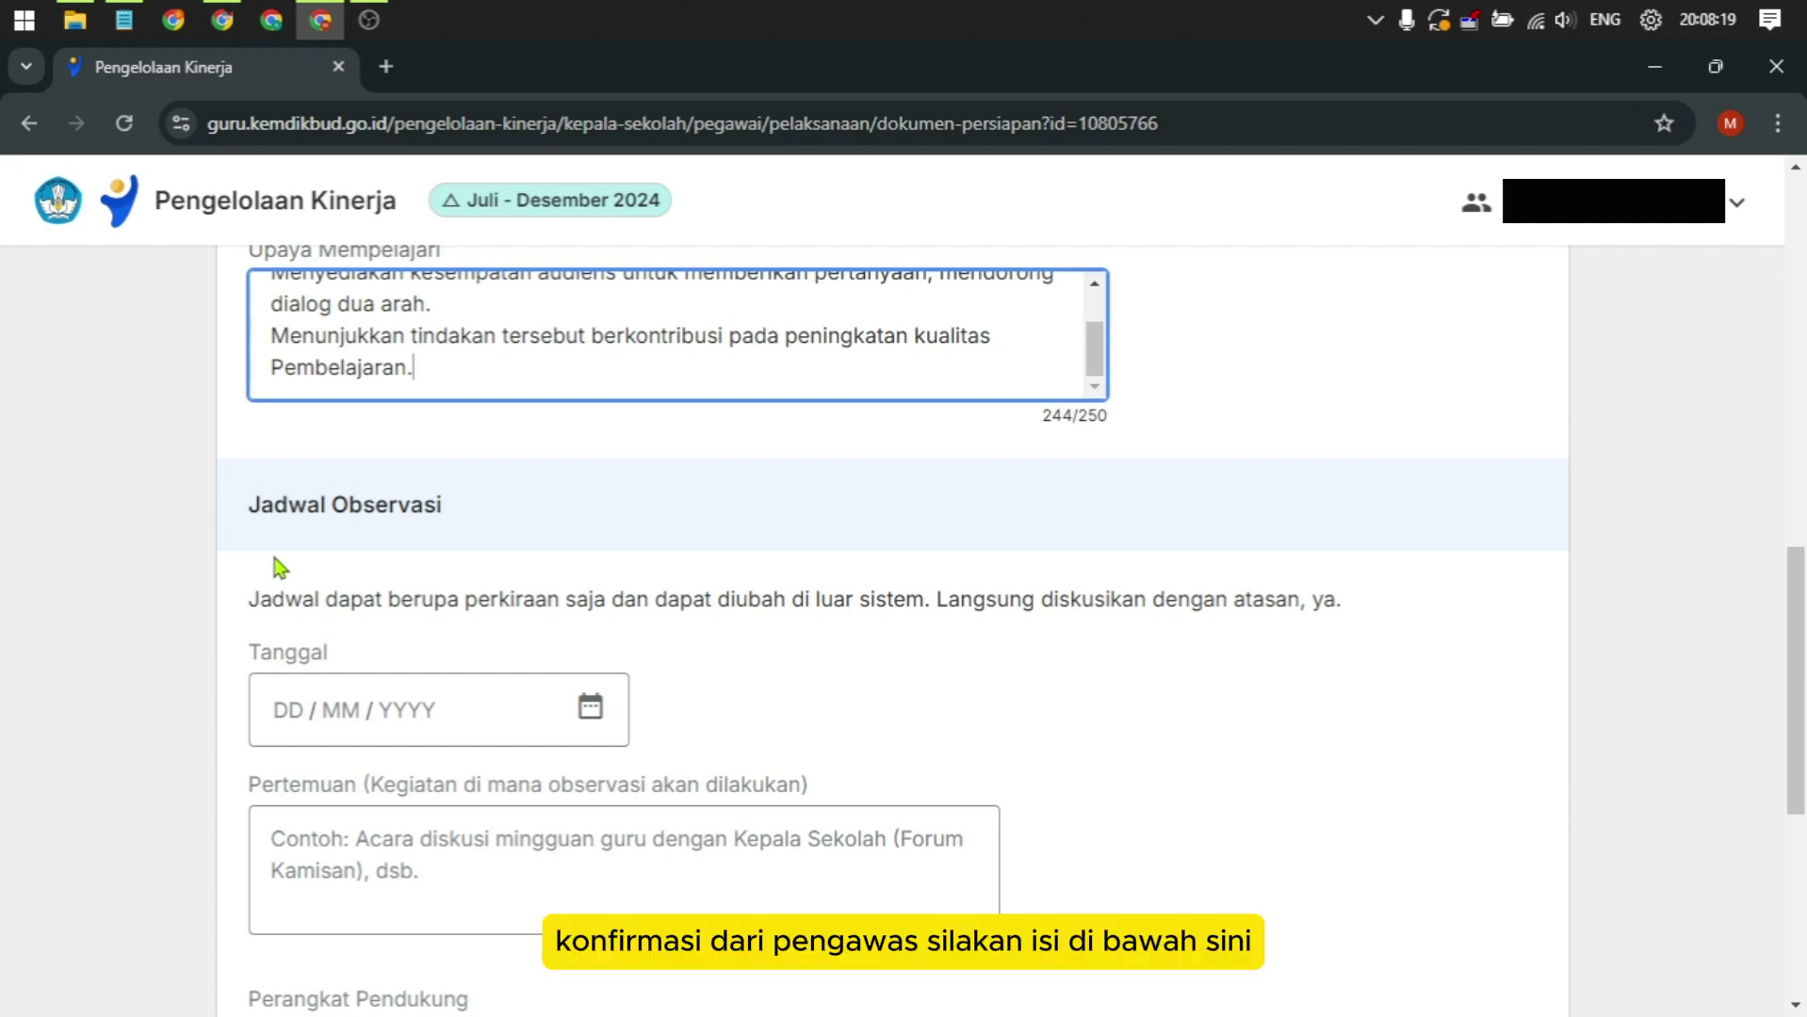
scroll(403, 658, down, 1)
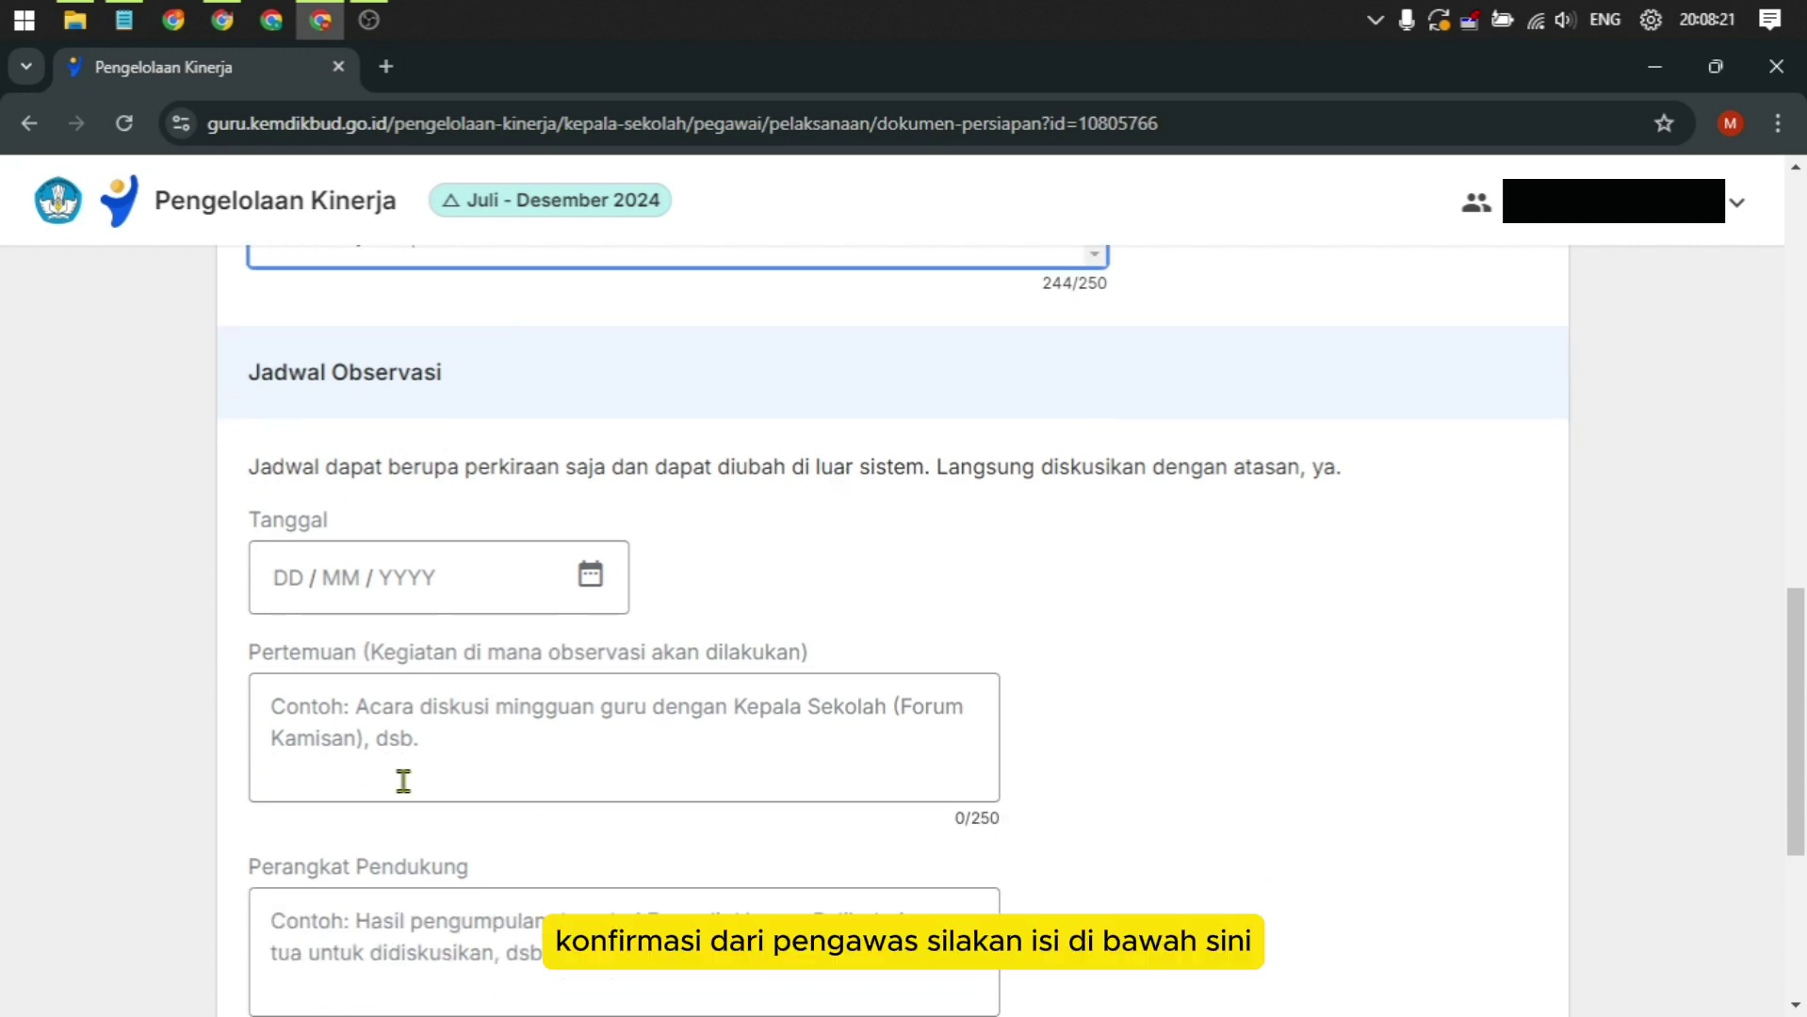
click(290, 576)
click(587, 576)
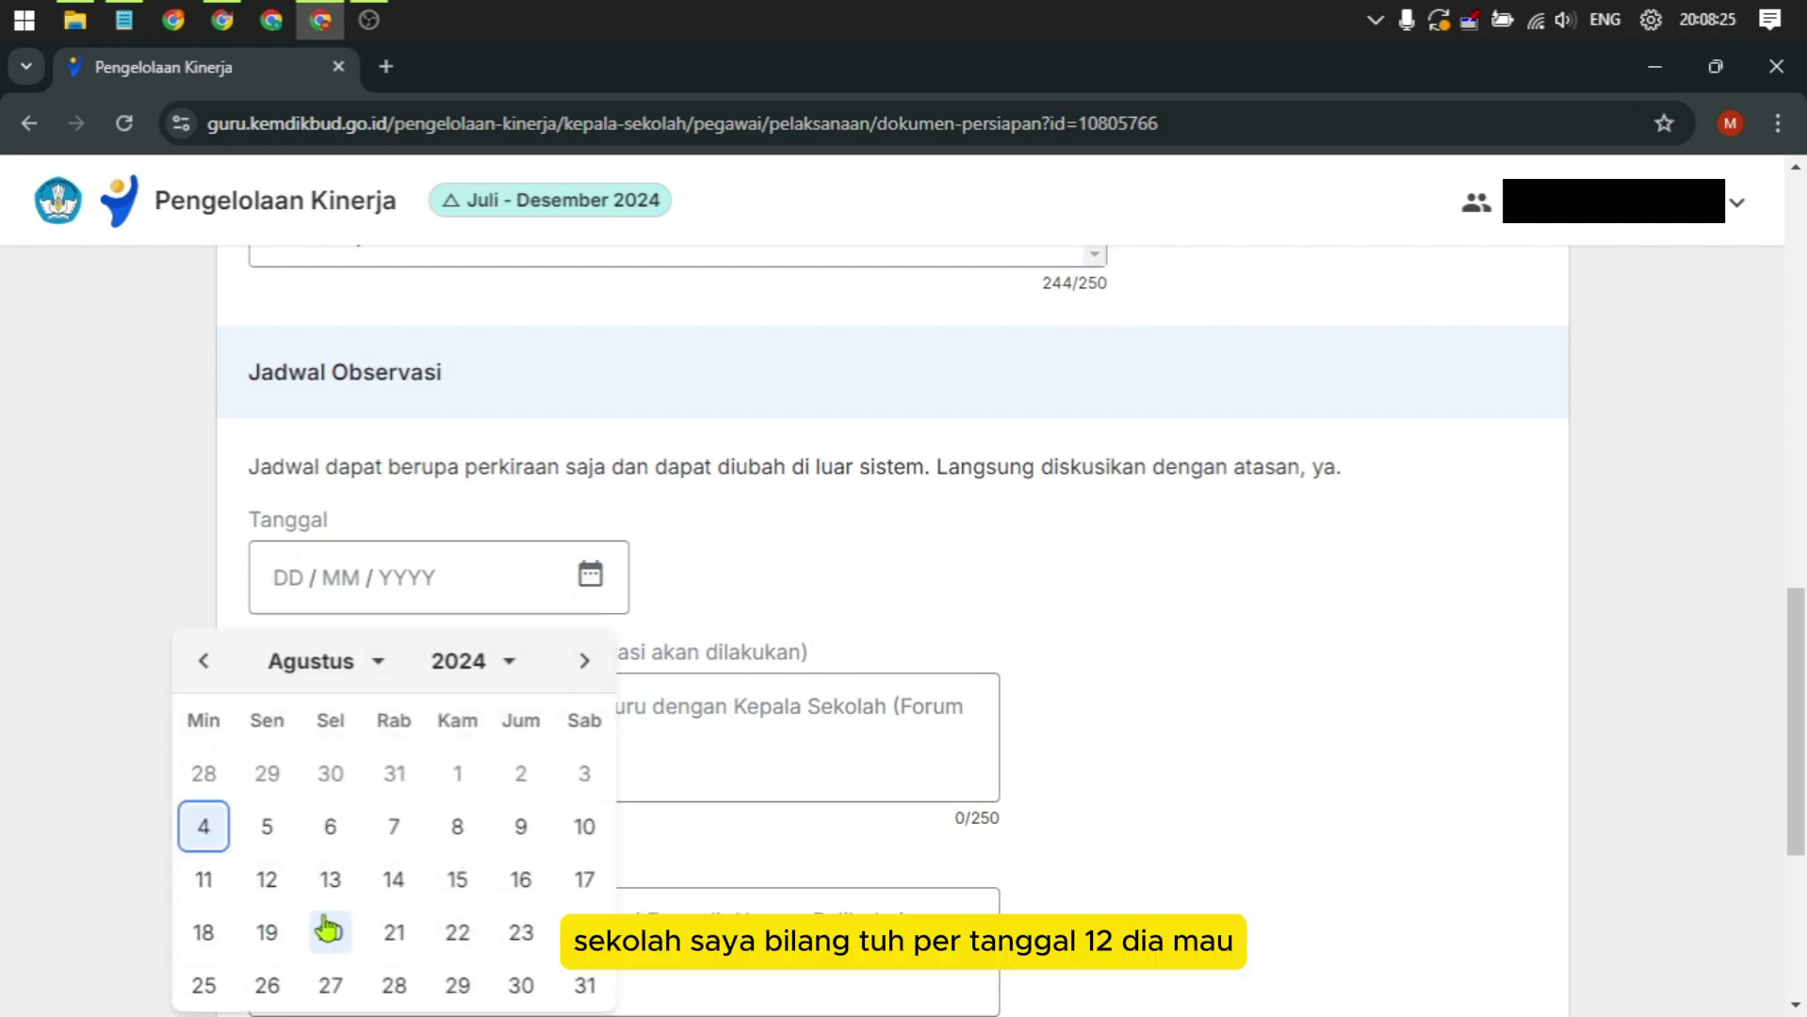
click(268, 881)
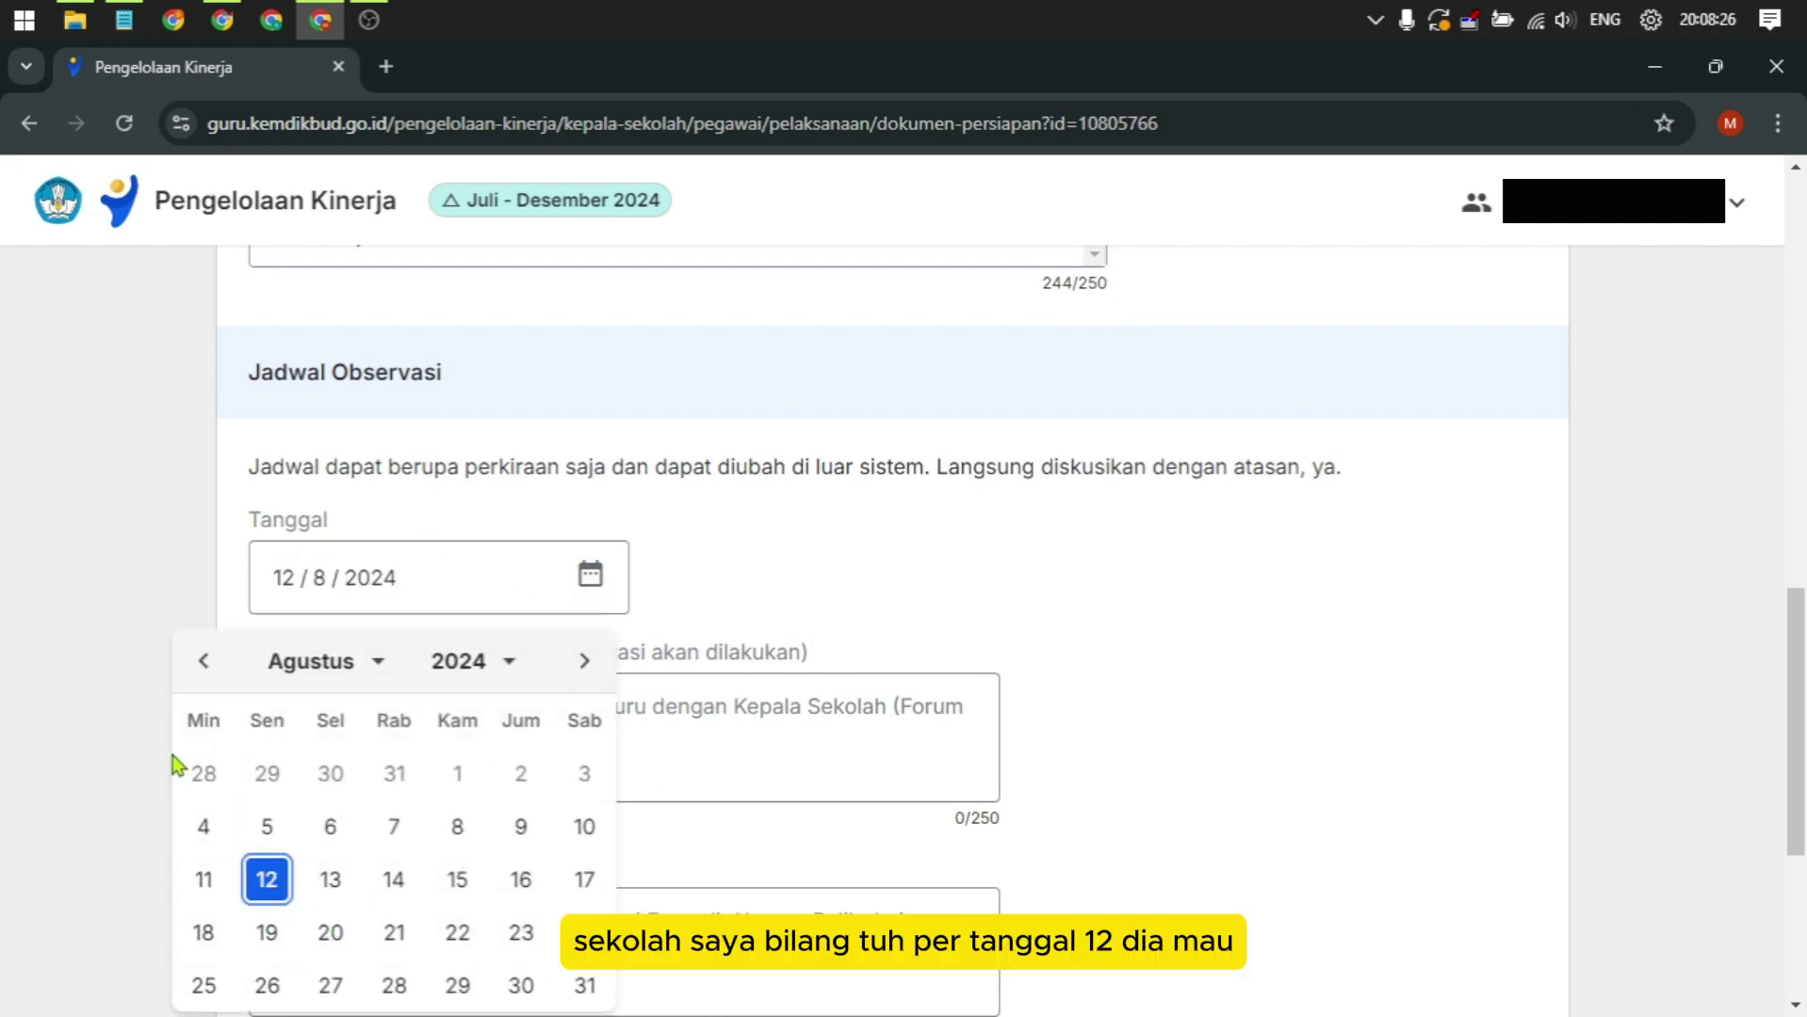
click(910, 591)
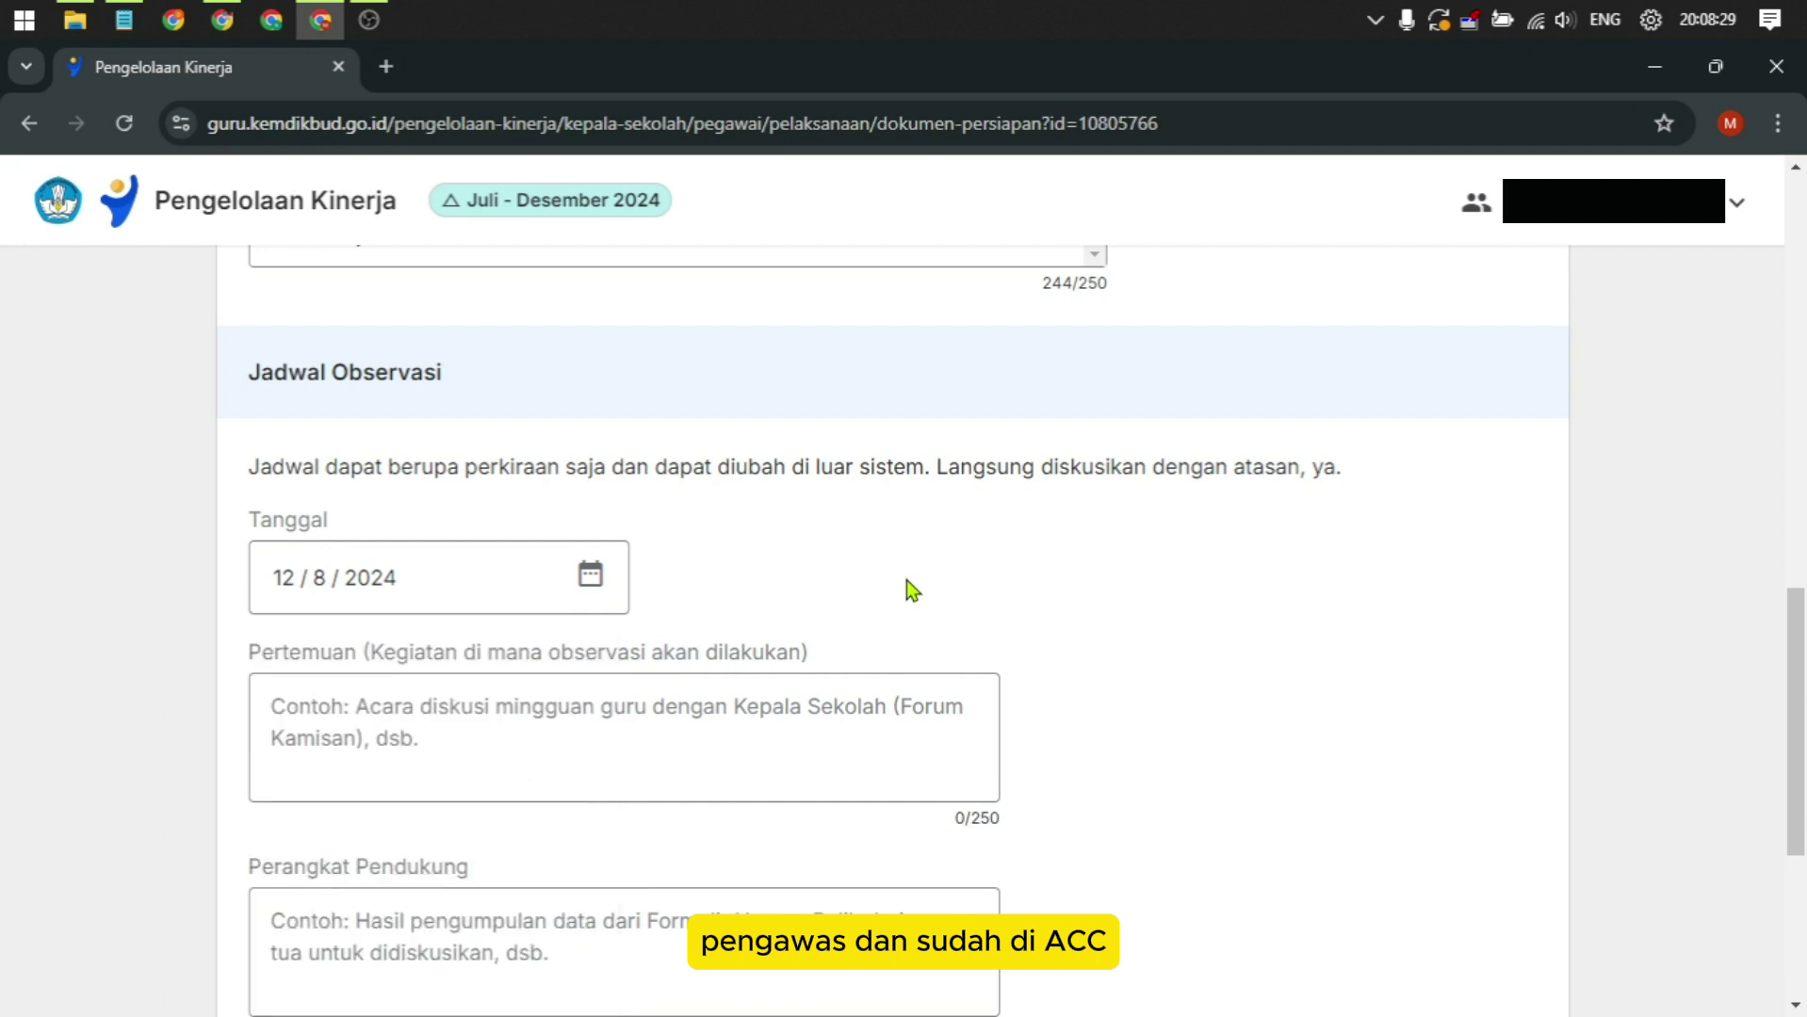
Enter "Presentasi Visi Misi Peningkatan Mutu Pembeleran." as the Pertemuan where the observation will take place
scroll(906, 580, down, 4)
scroll(556, 449, up, 1)
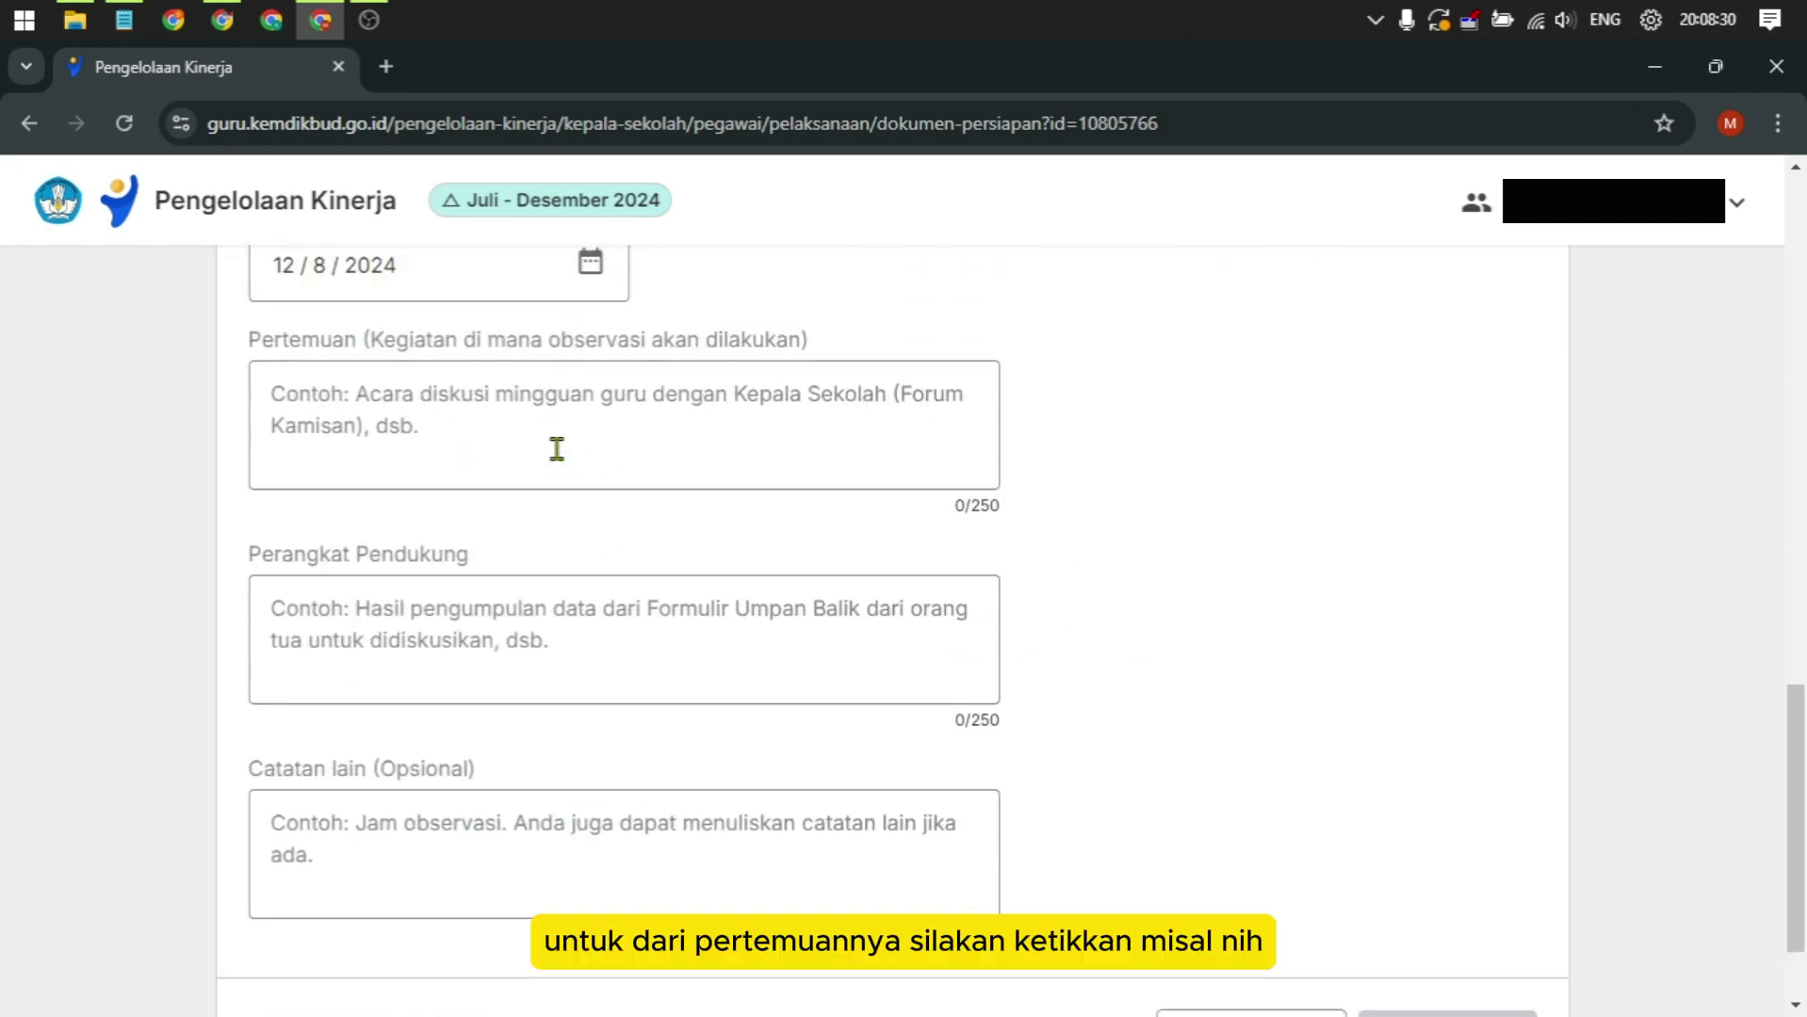
click(341, 457)
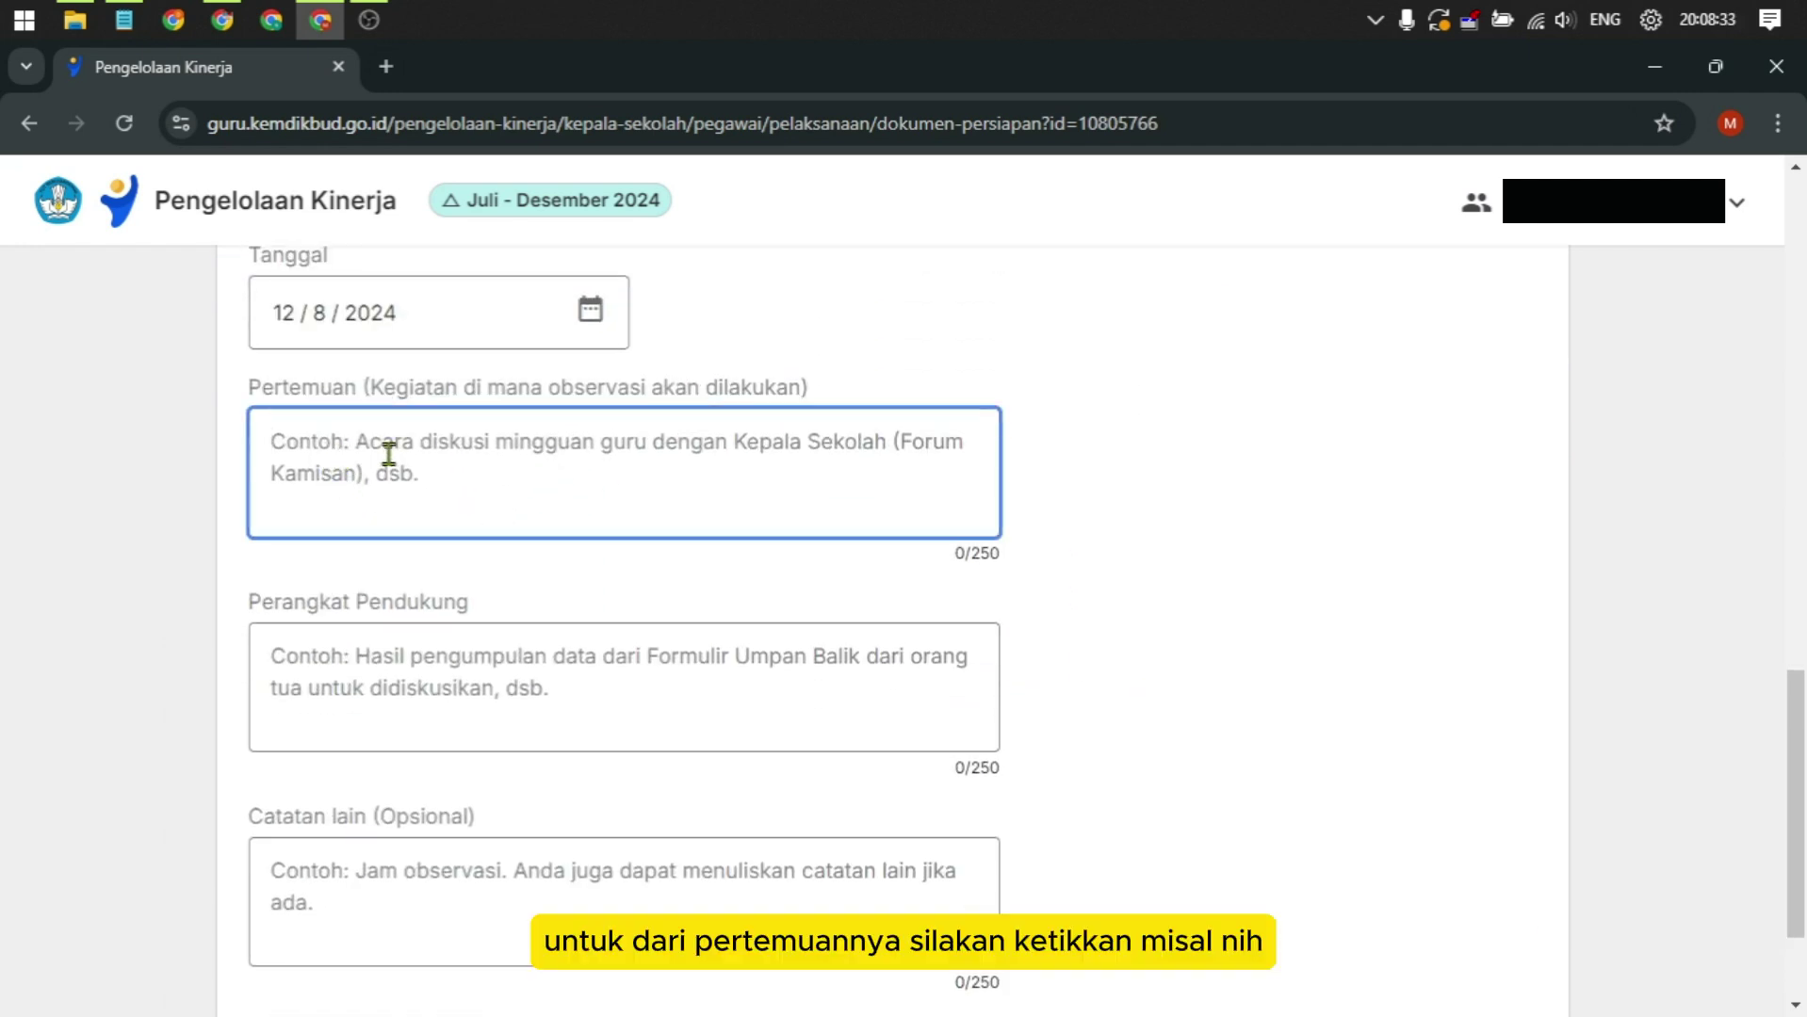
text(Pr)
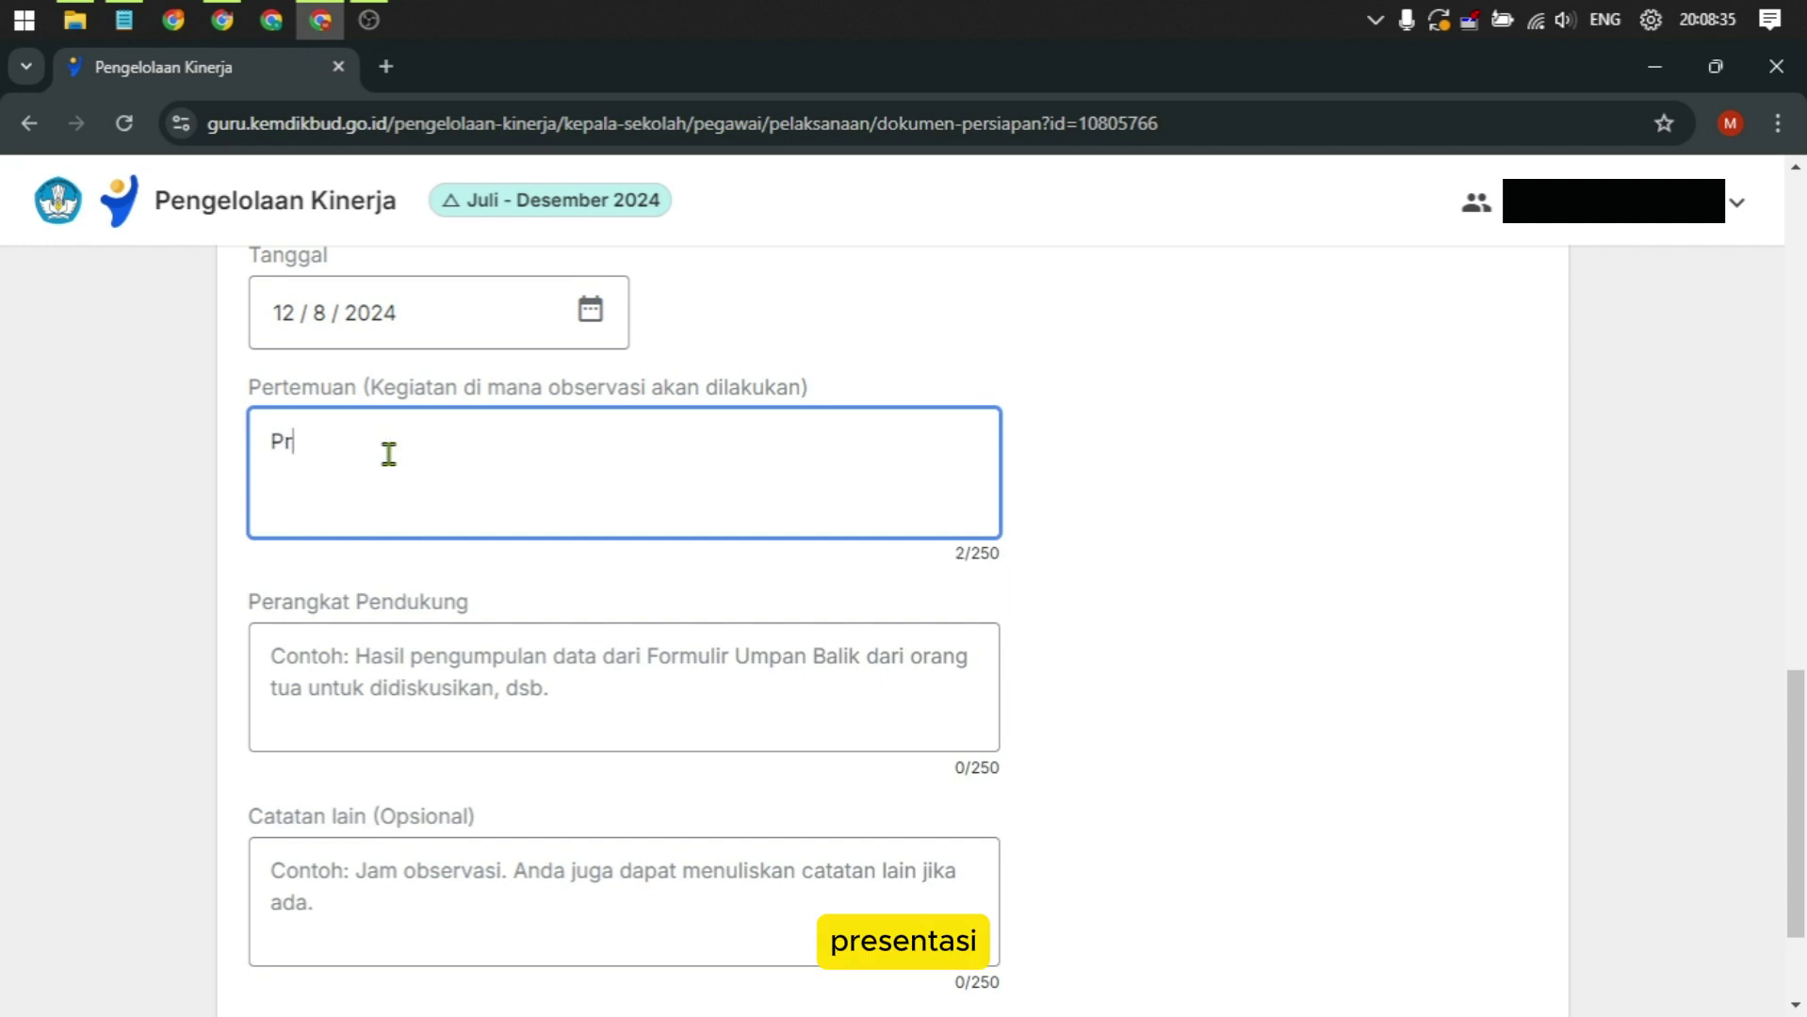
text(esentasi )
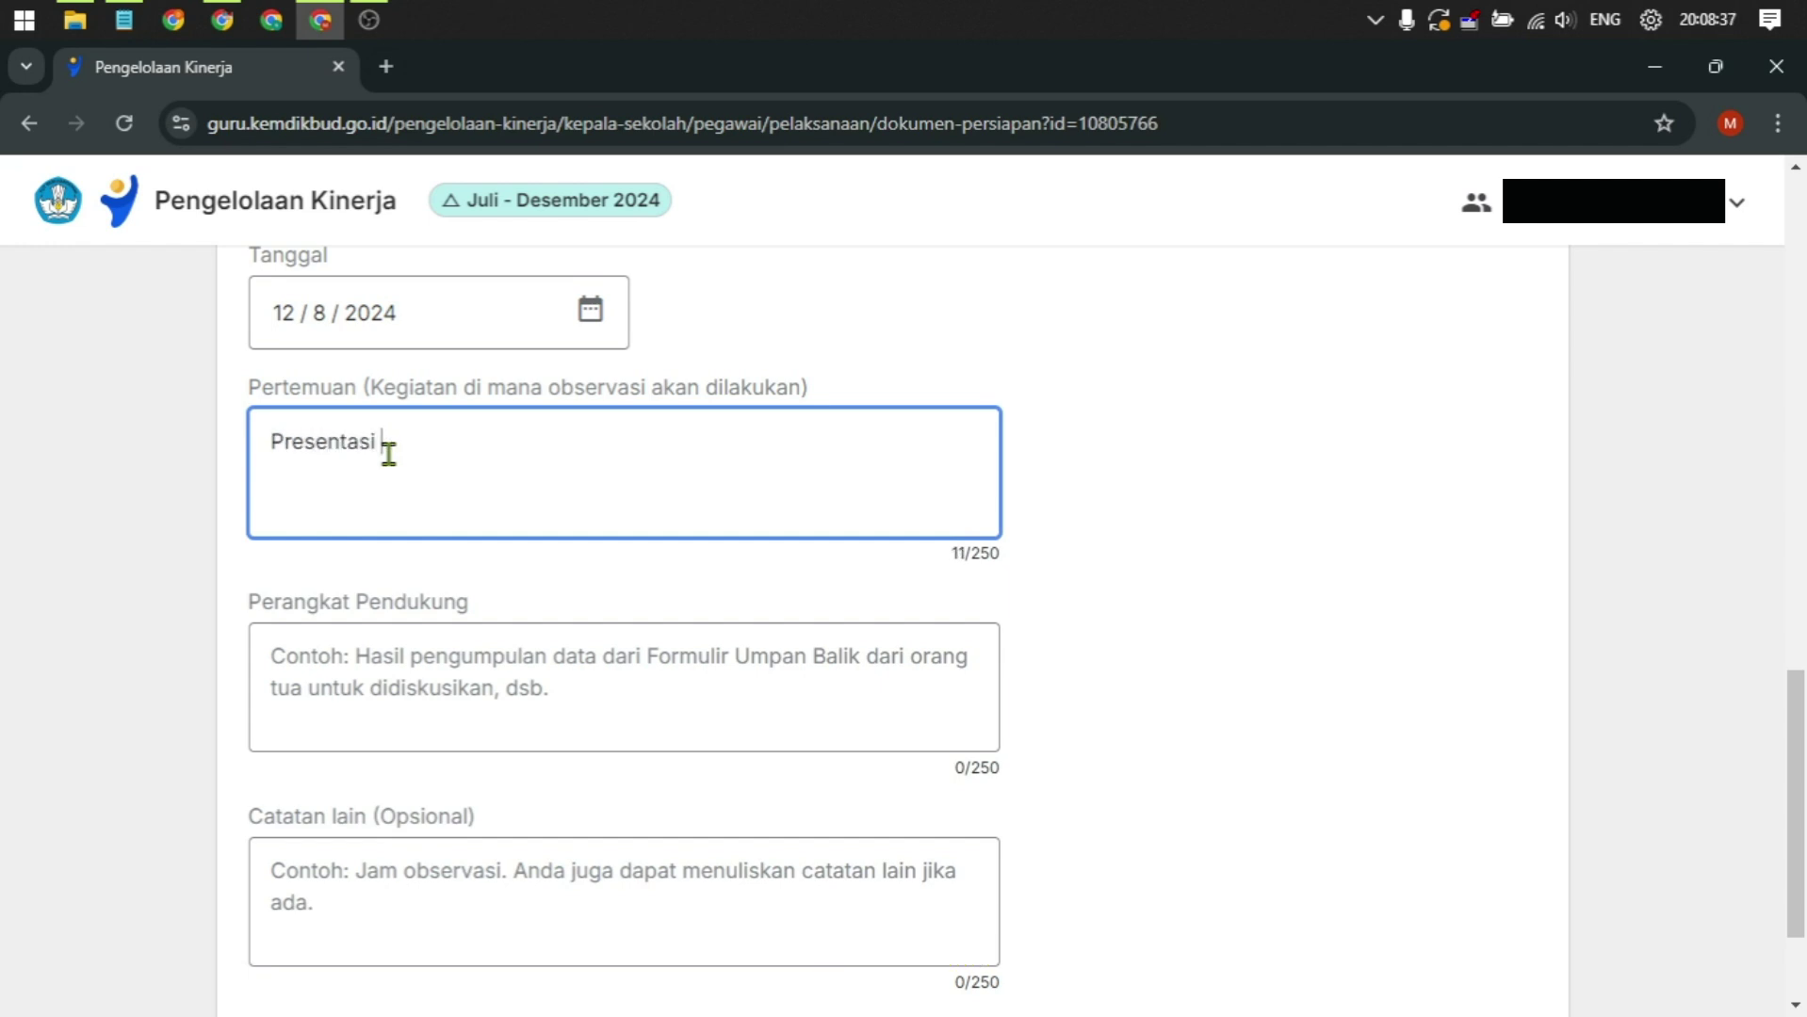
text(Visi Misi Penin)
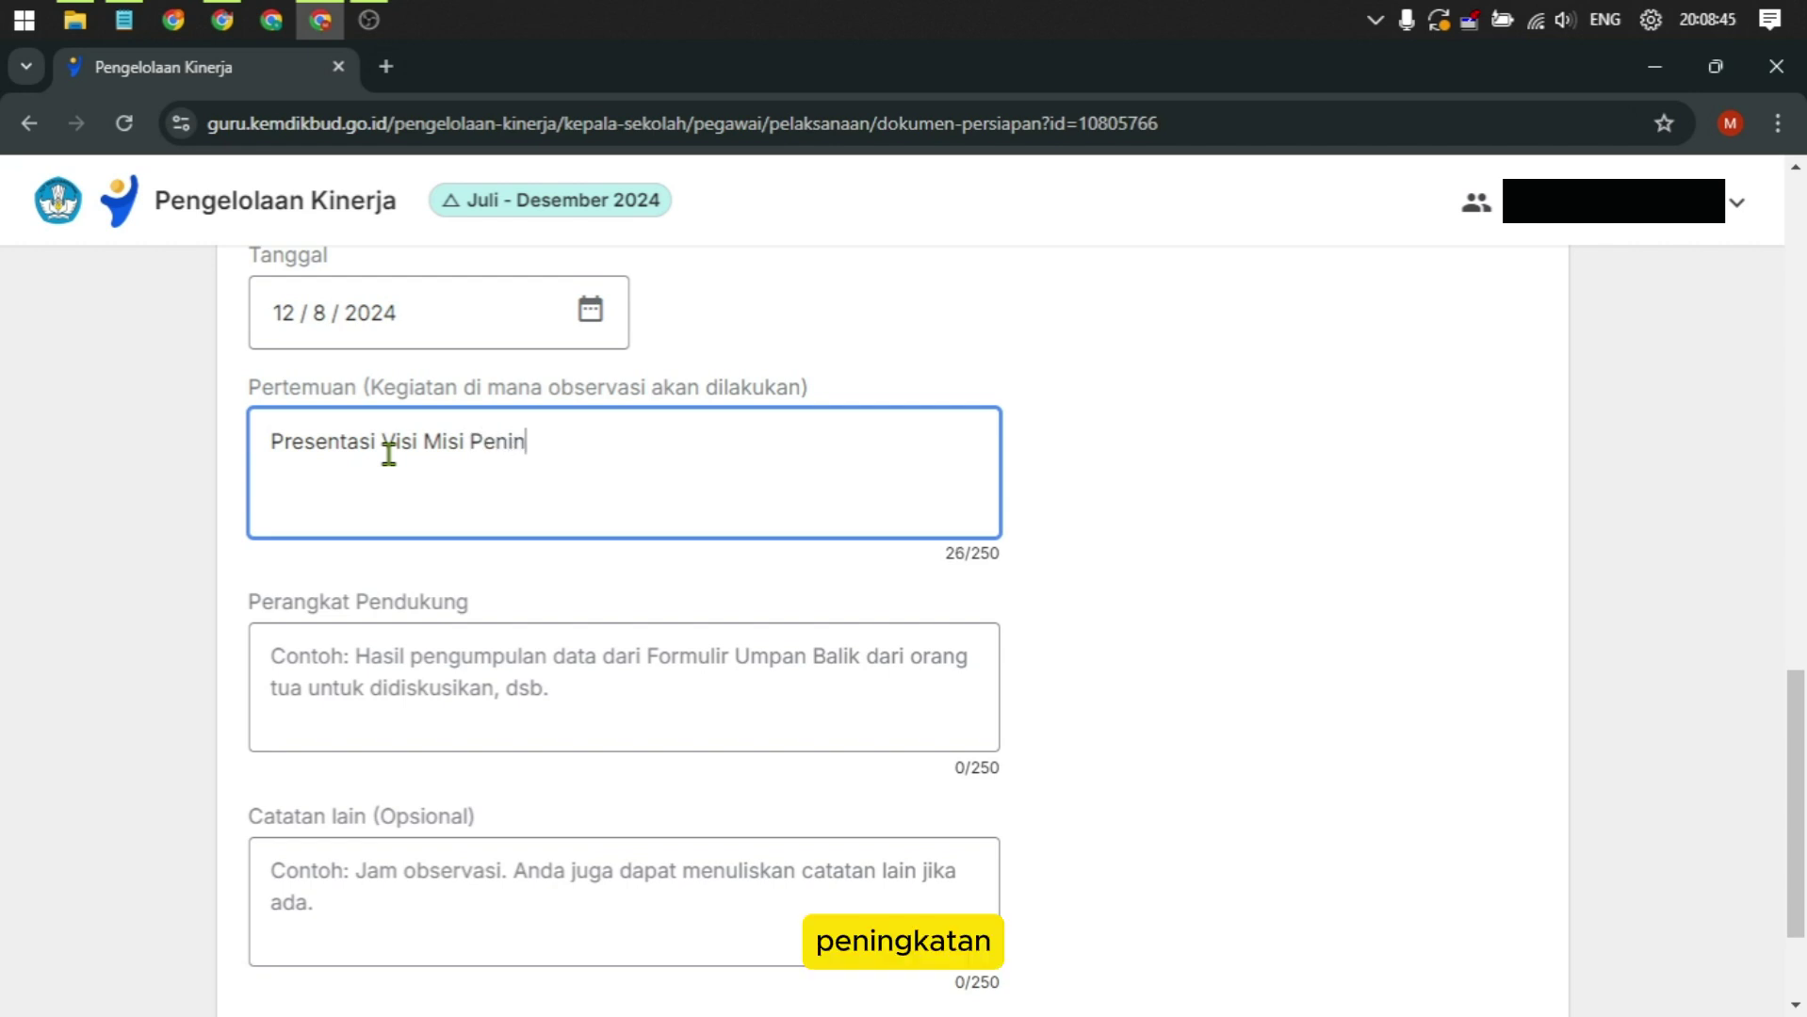
text(gkatan M)
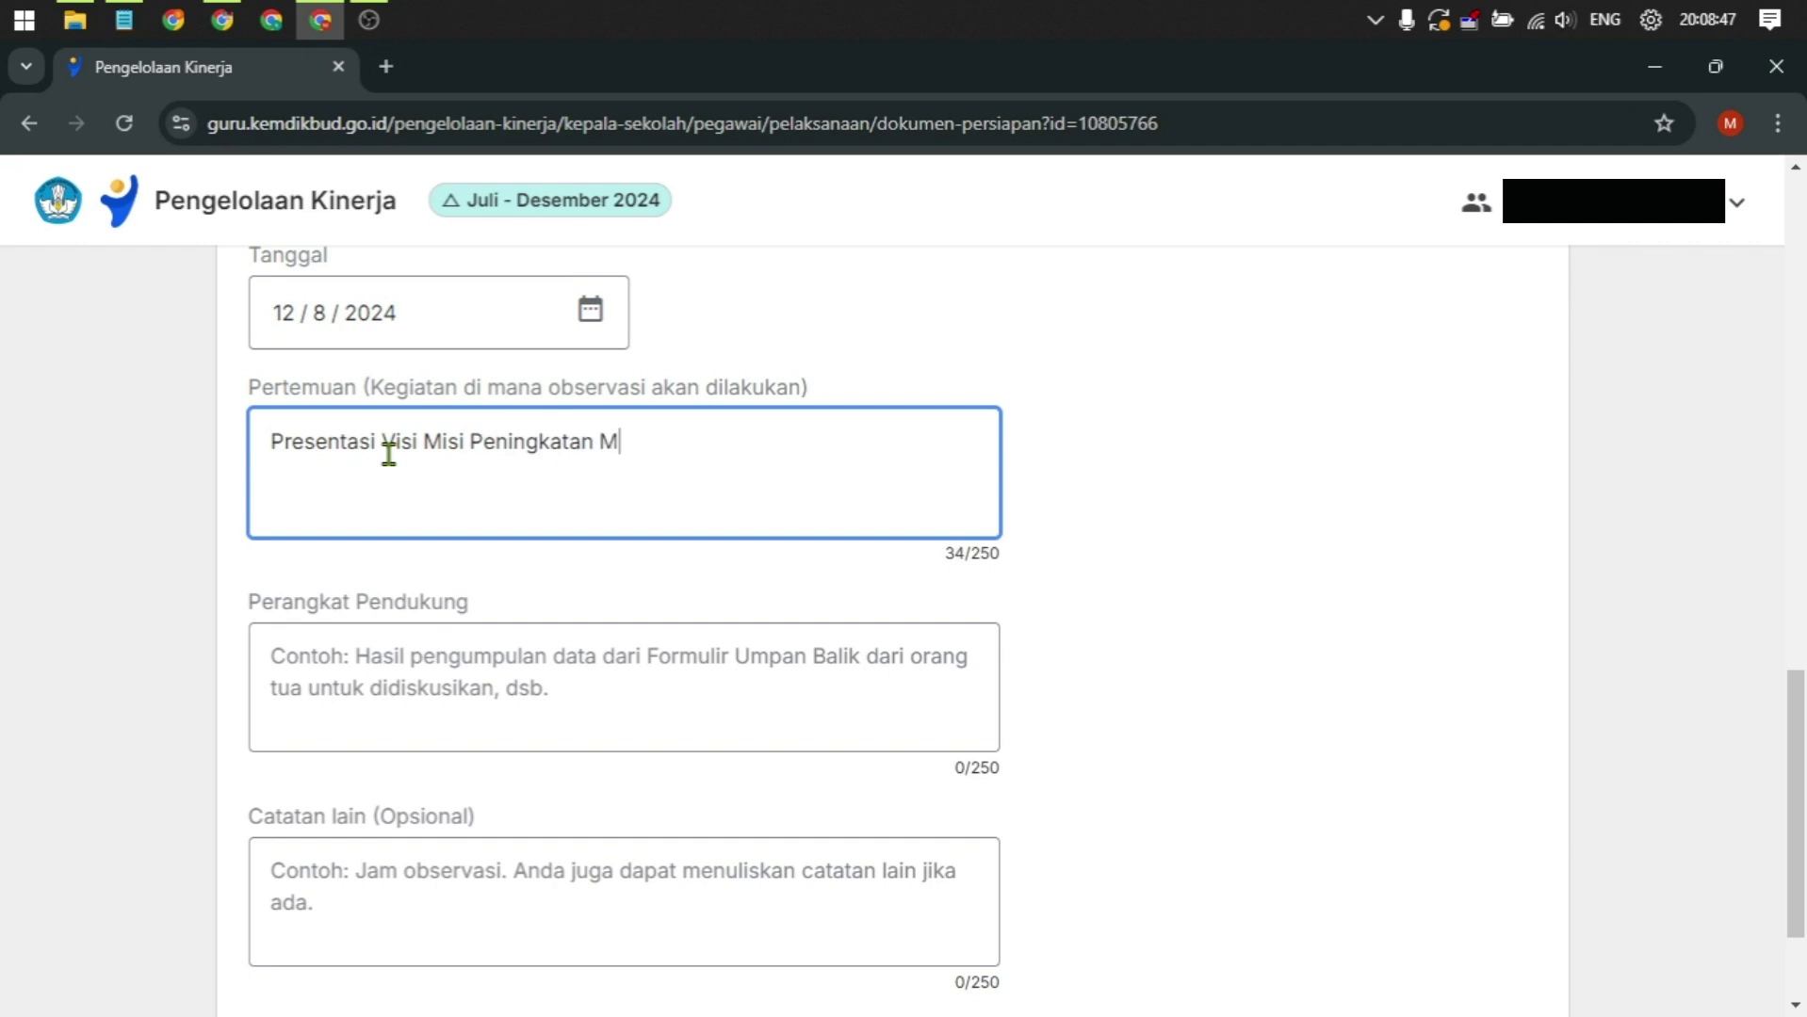
text(utu Pembeleara)
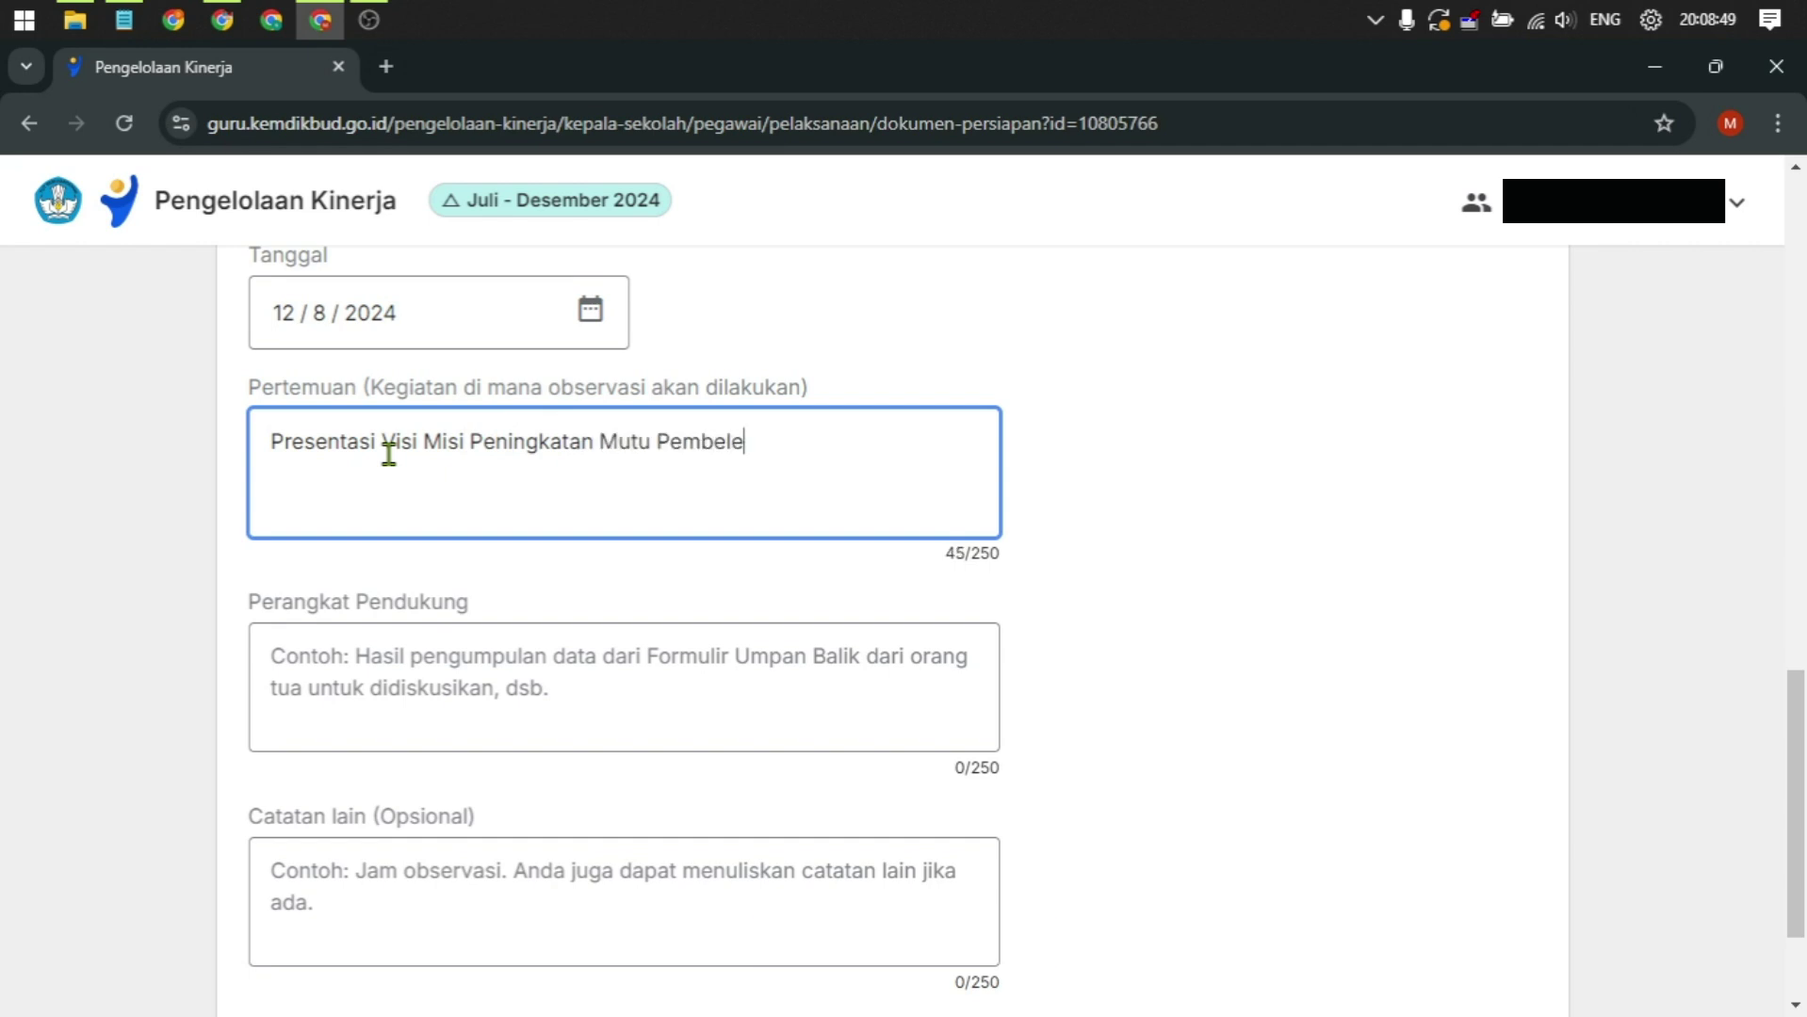
key(BackSpace)
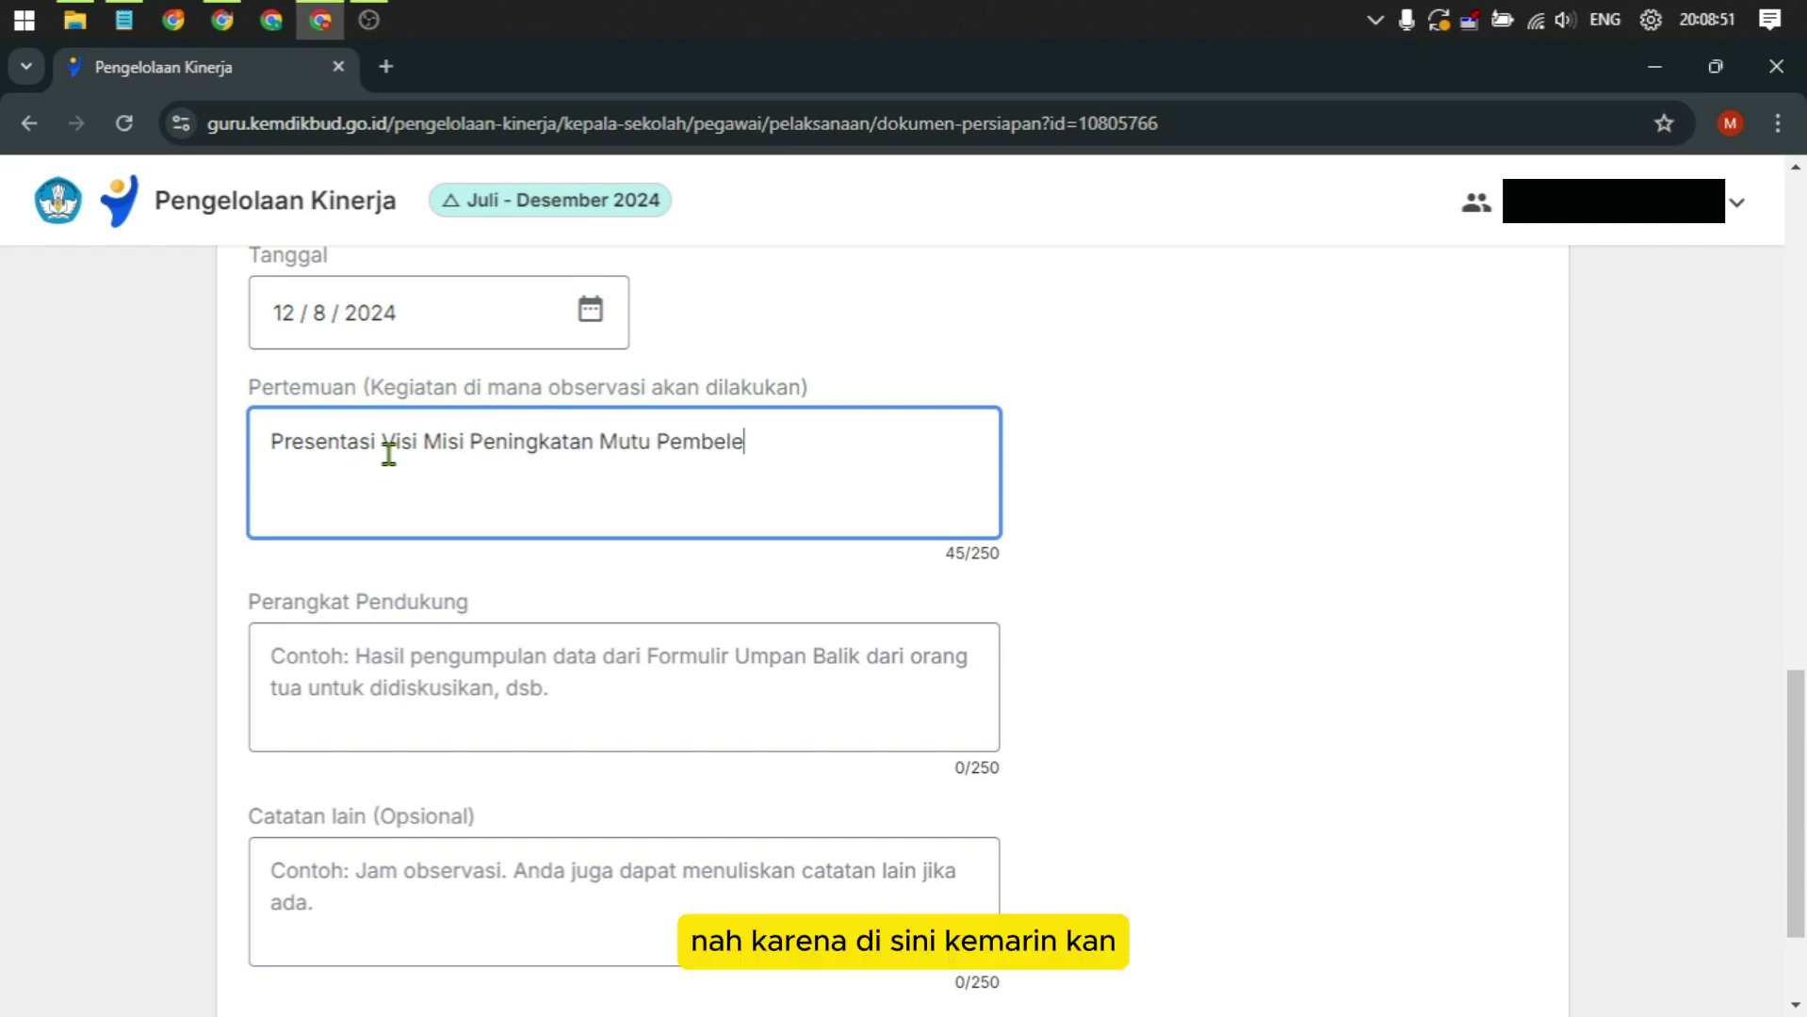
text(.)
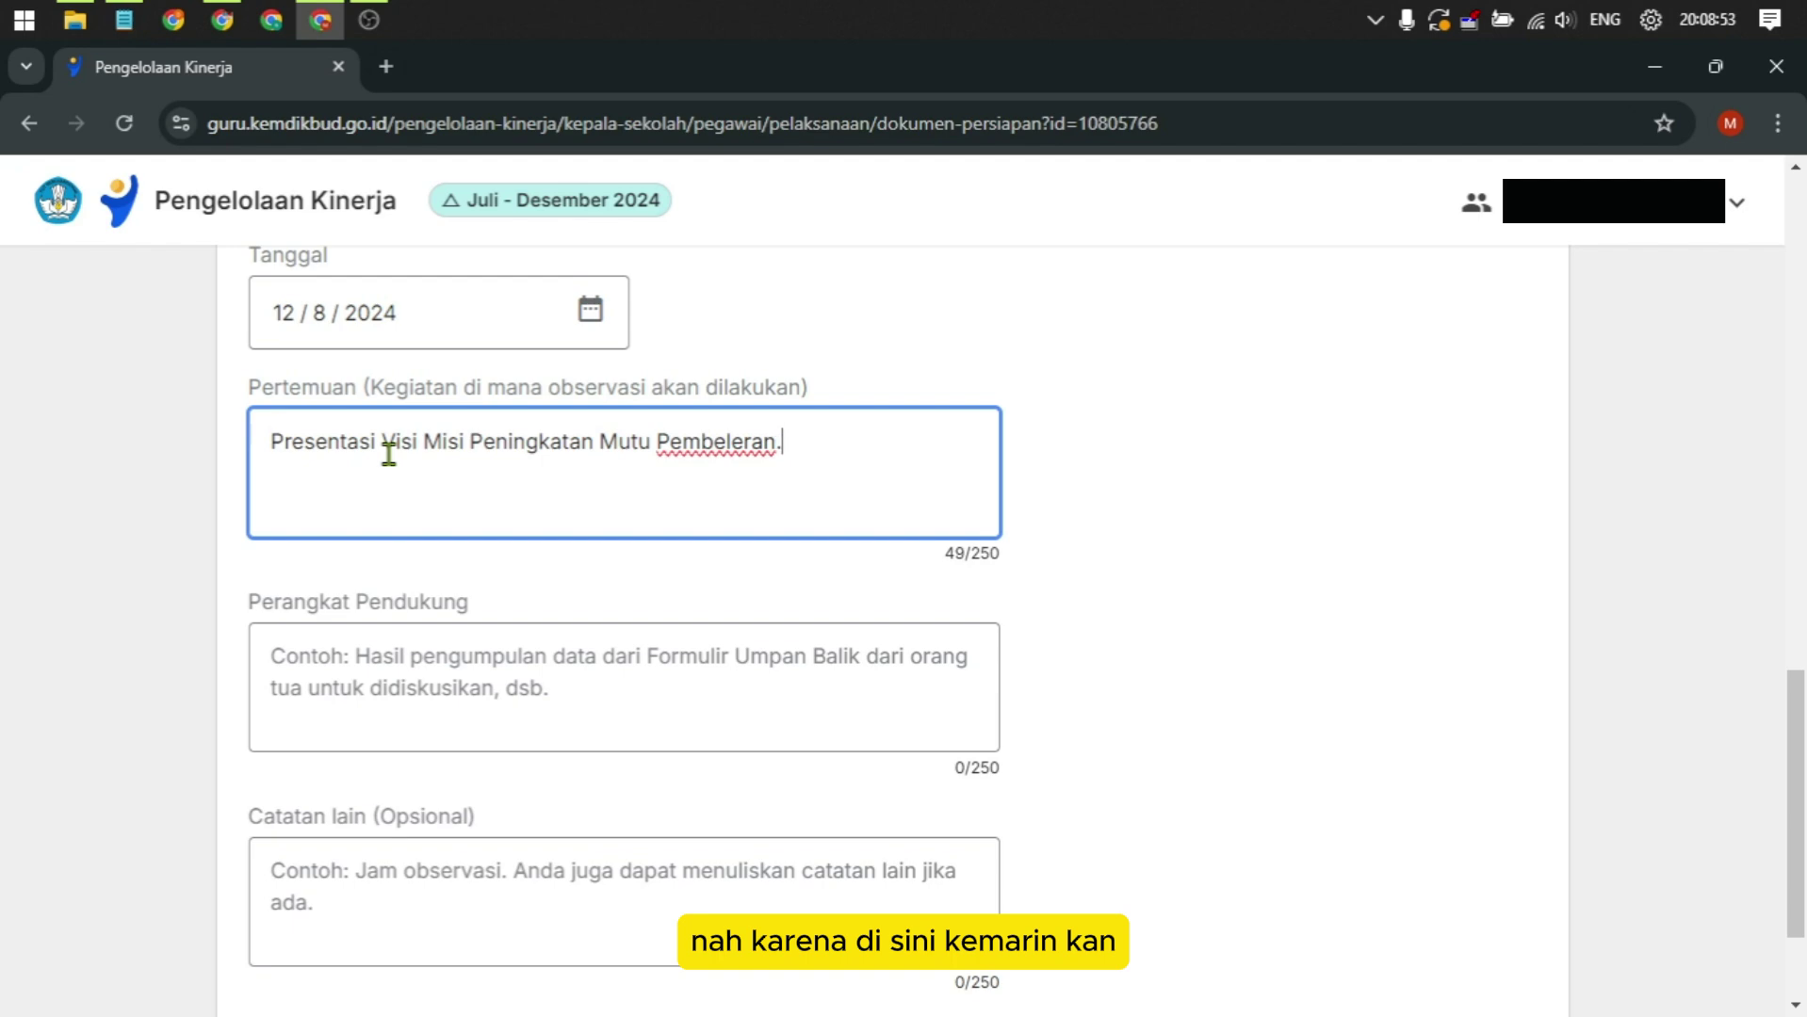
Compare the Pertemuan title with the chosen indicator and its "Praktiknya dilihat dari" description in the form
scroll(1042, 812, up, 8)
scroll(1031, 754, up, 8)
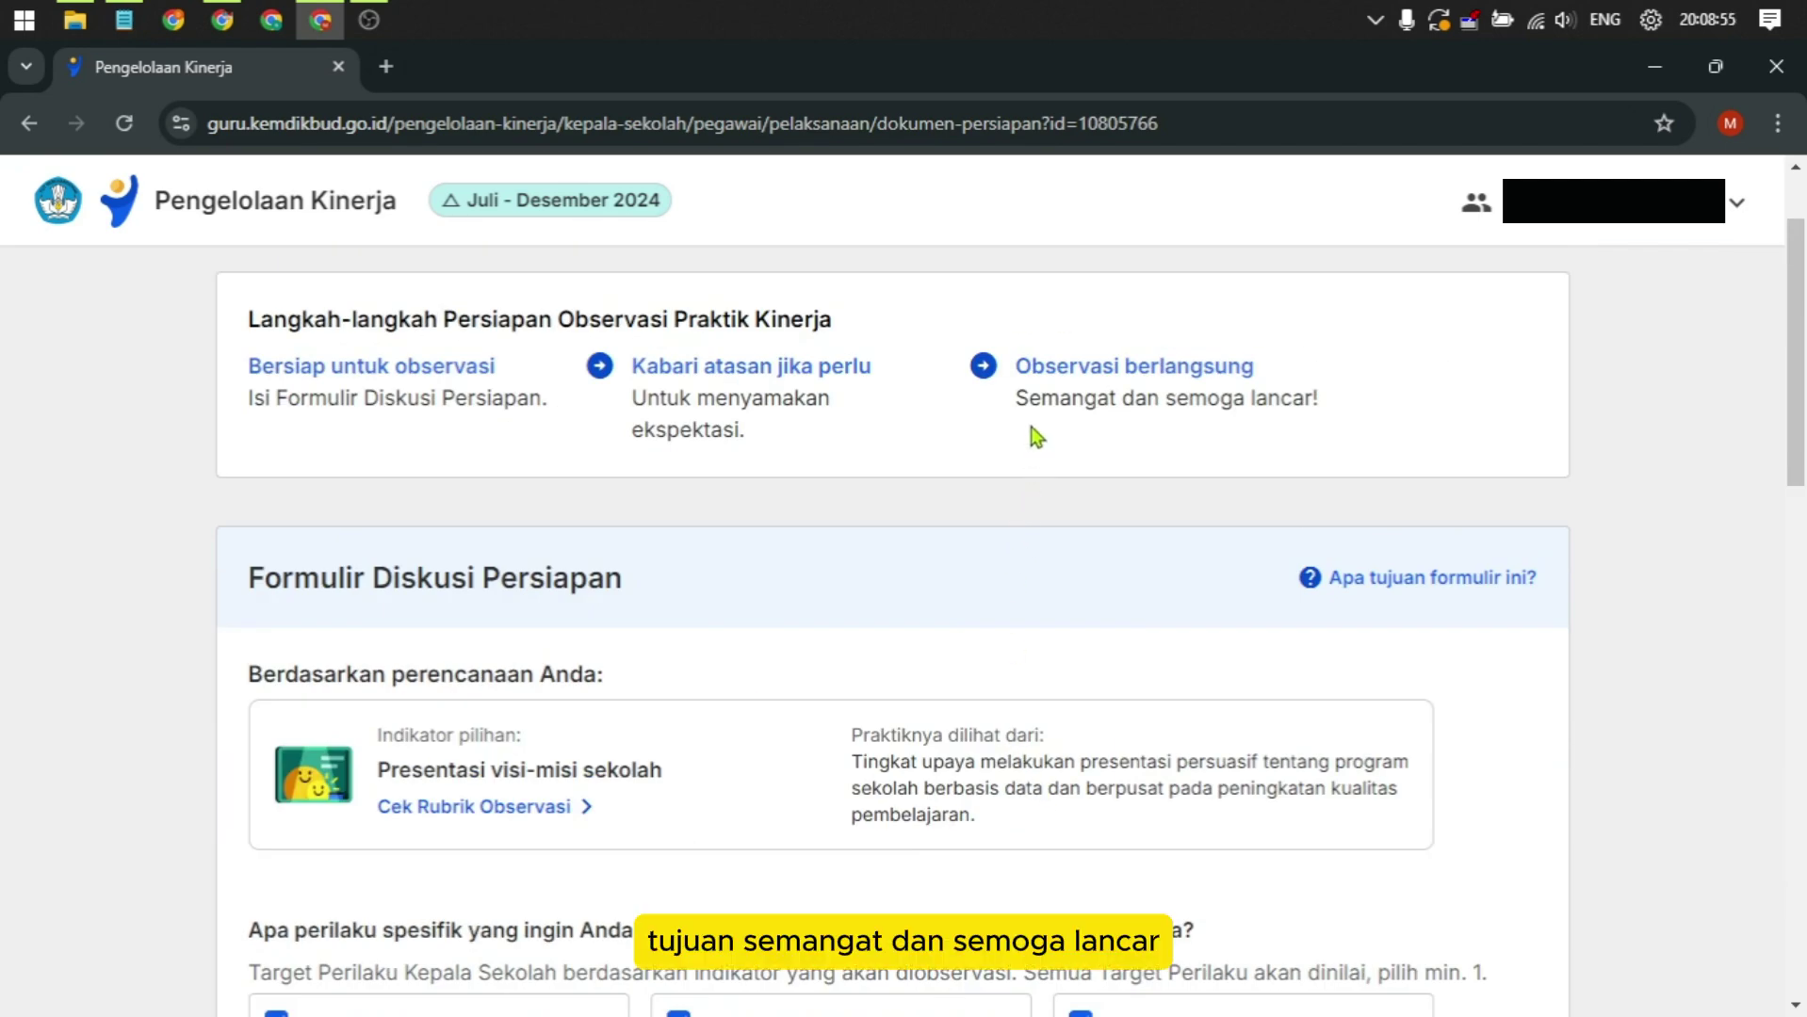
scroll(1034, 509, down, 4)
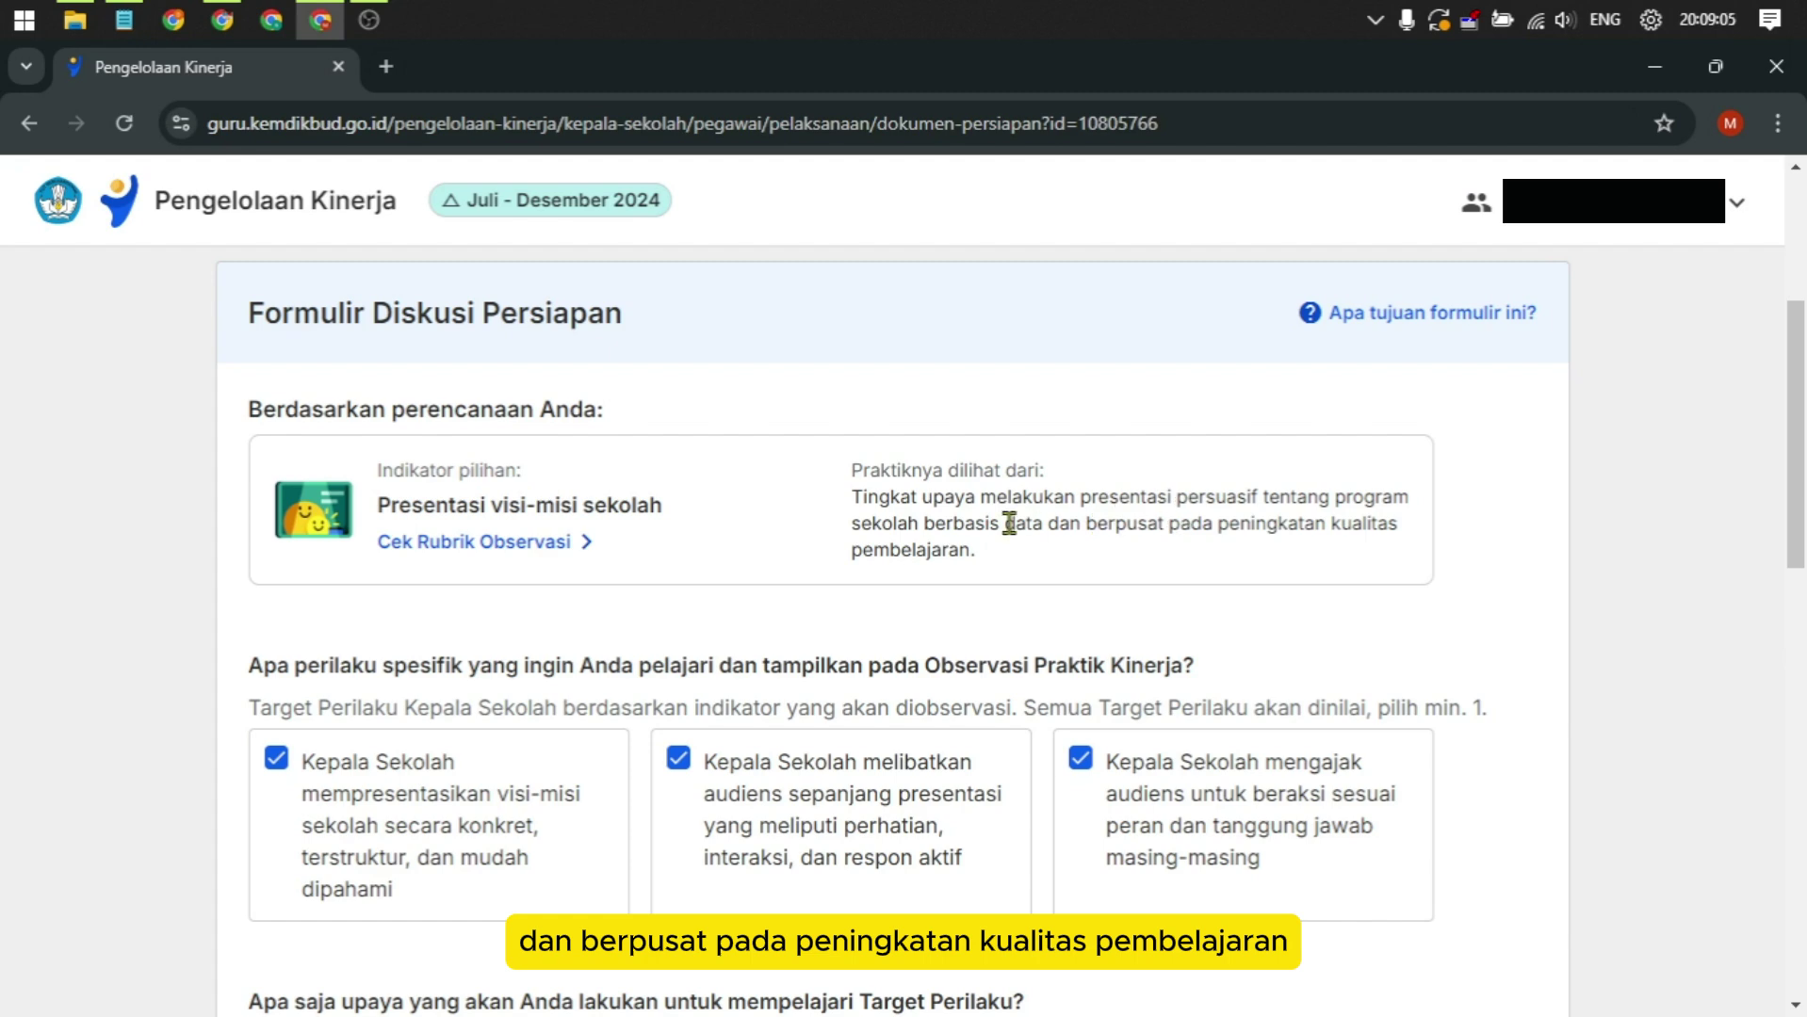
scroll(1492, 594, down, 11)
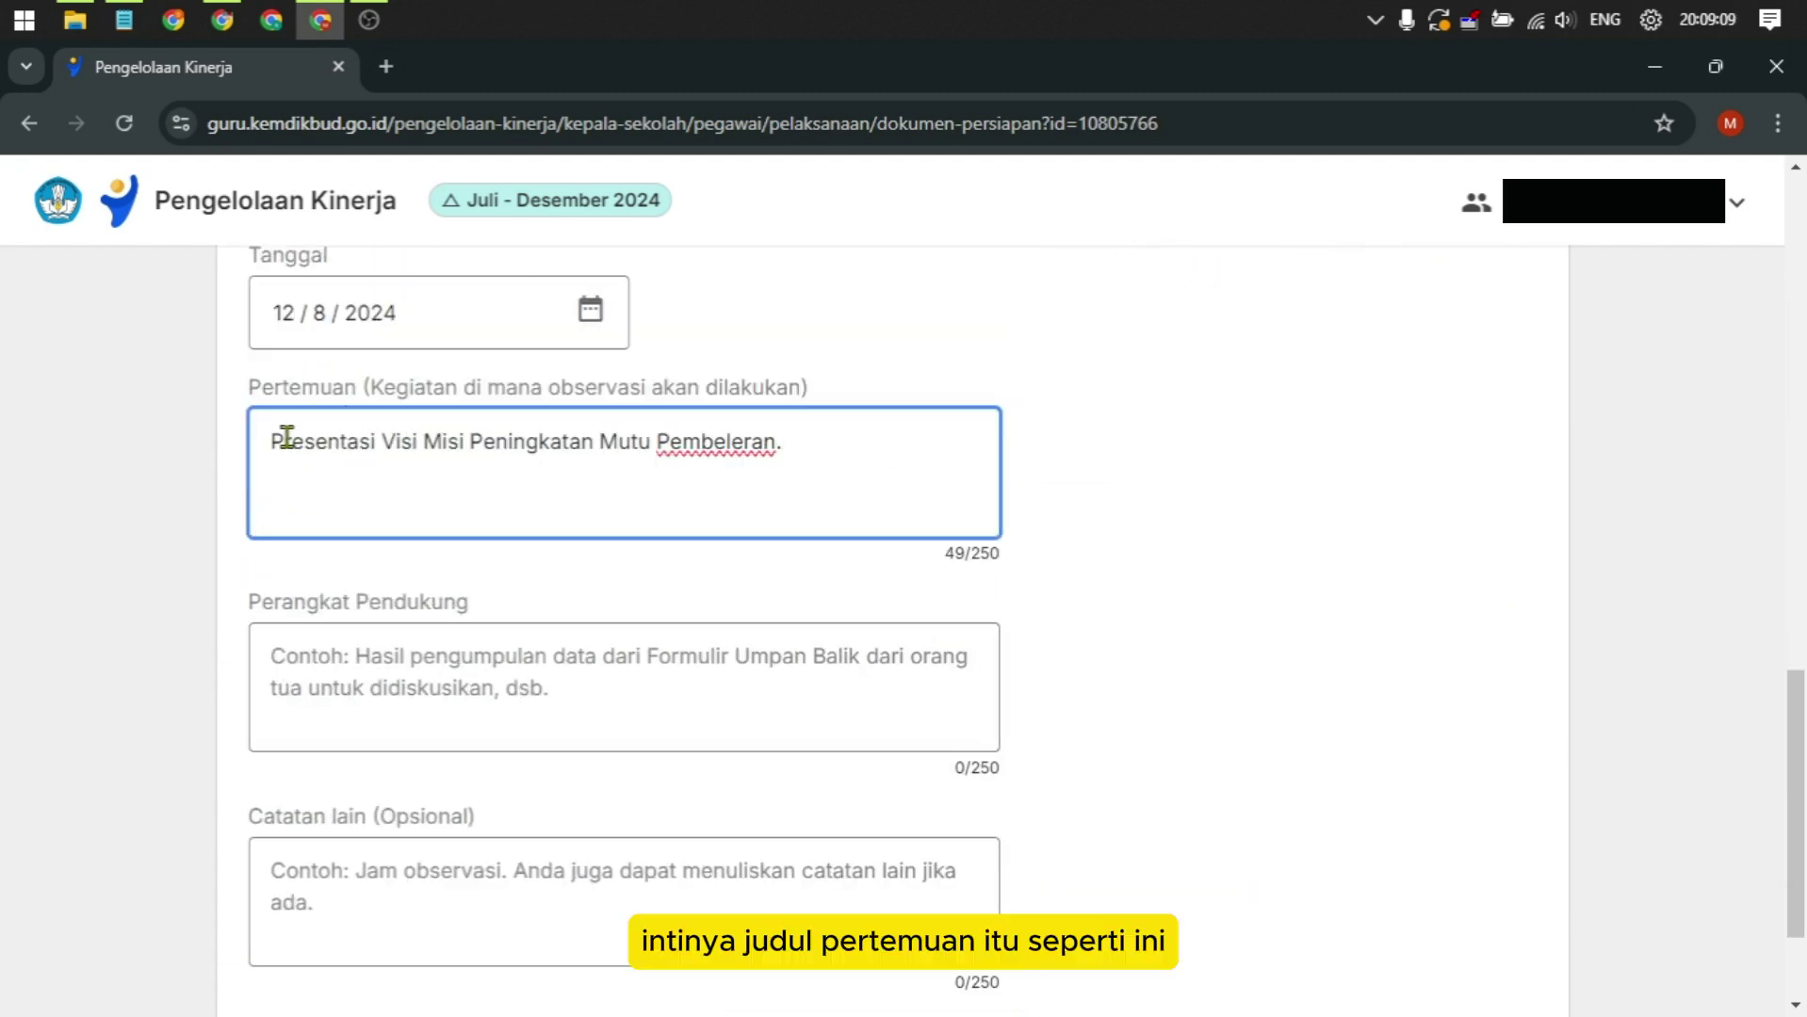
drag(270, 441, 803, 468)
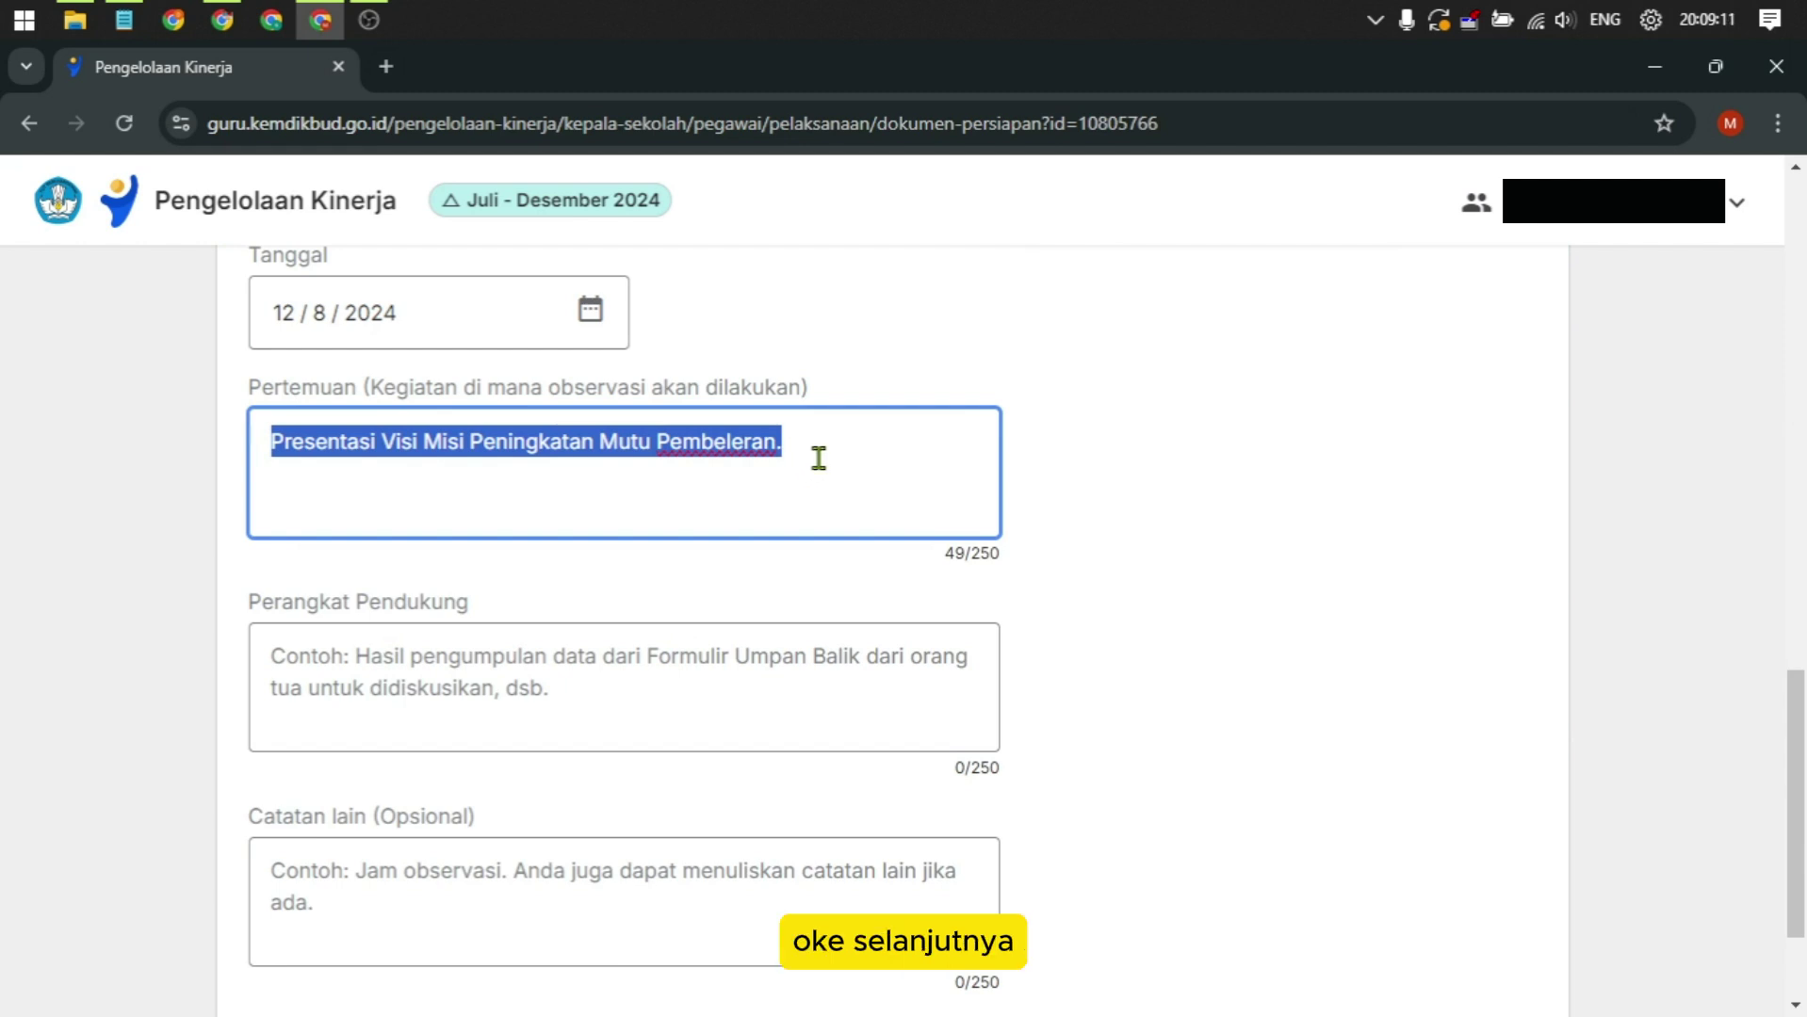
Enter "Raport Pendidikan." as the Perangkat Pendukung for the observation
click(429, 706)
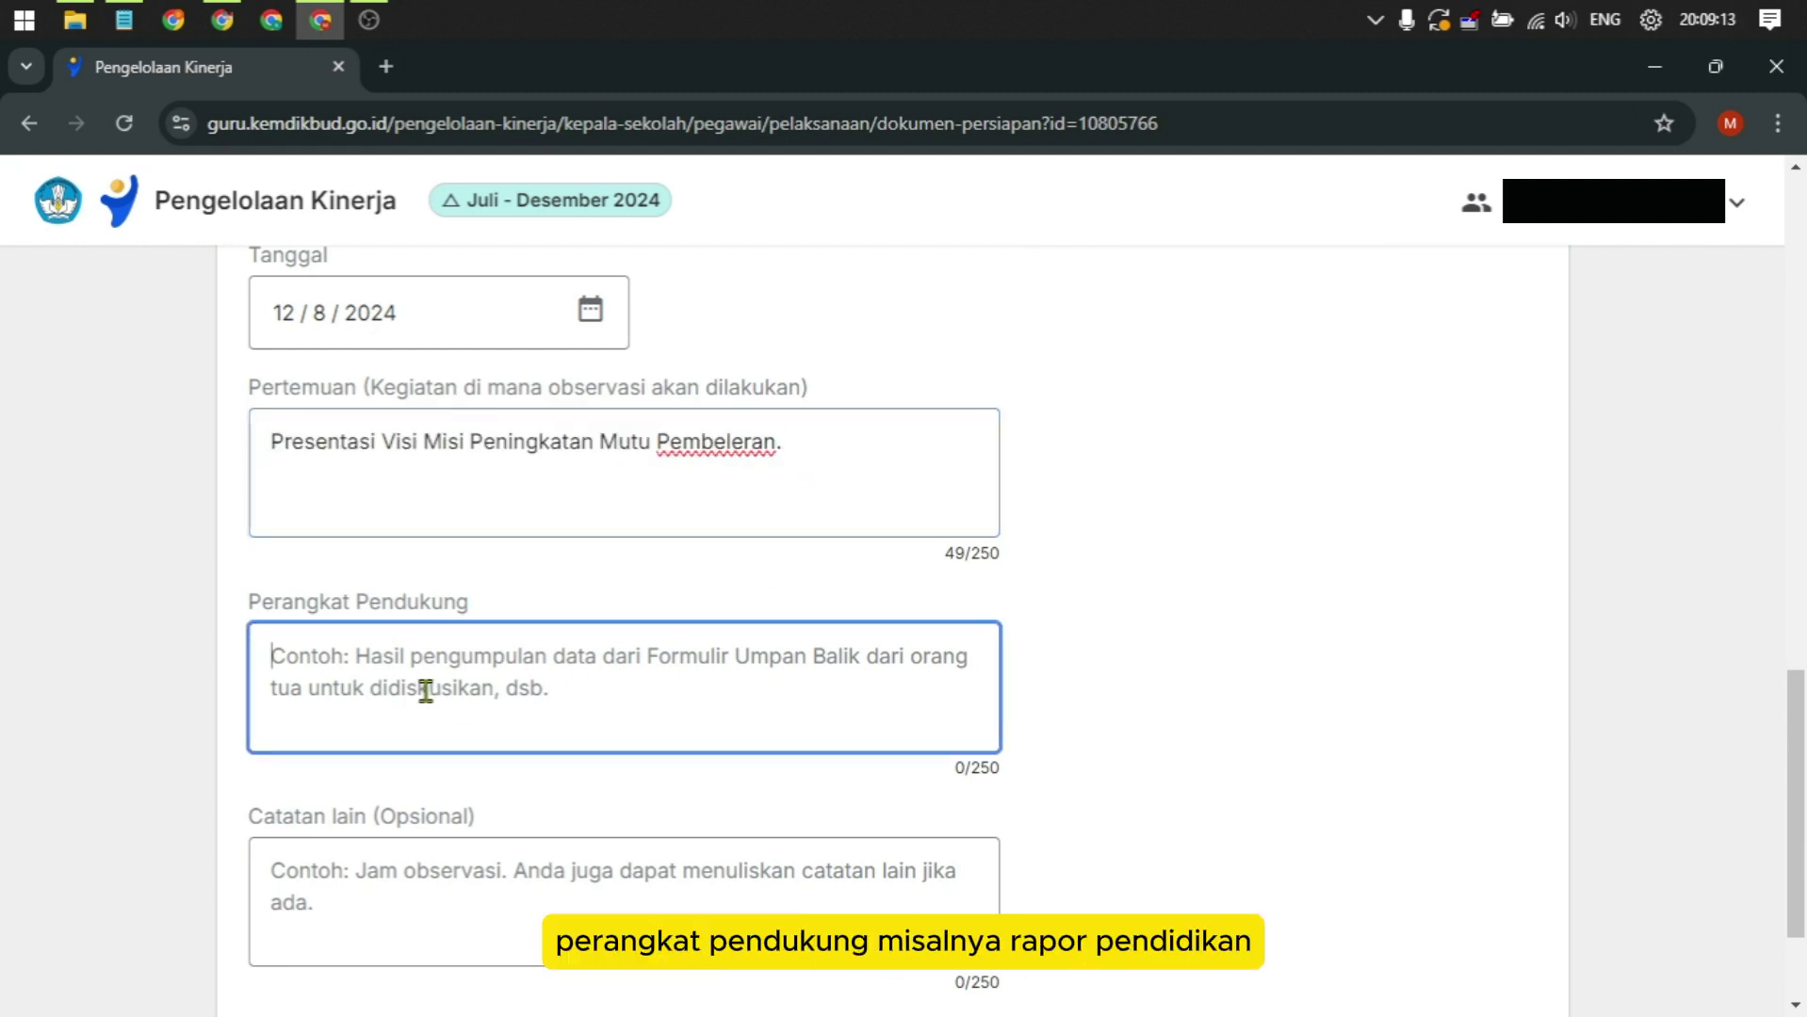
text(Raport Pen)
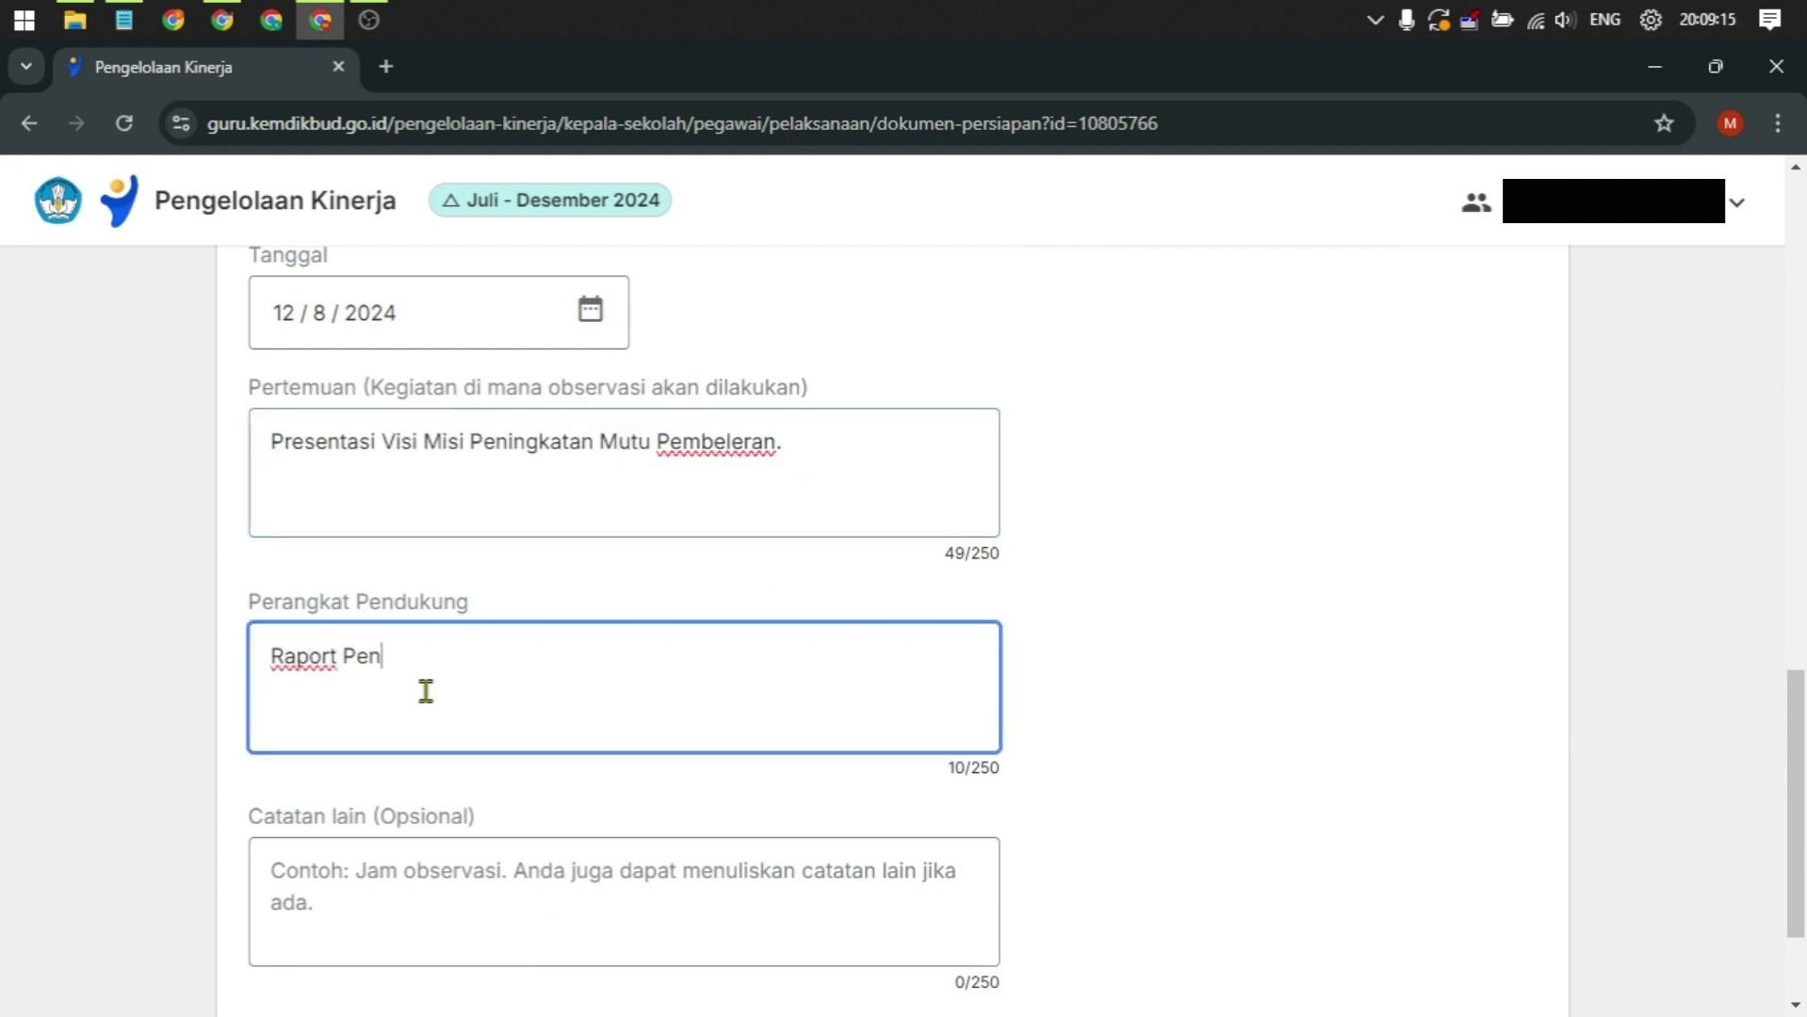
text(didikan.)
scroll(407, 710, down, 2)
click(380, 709)
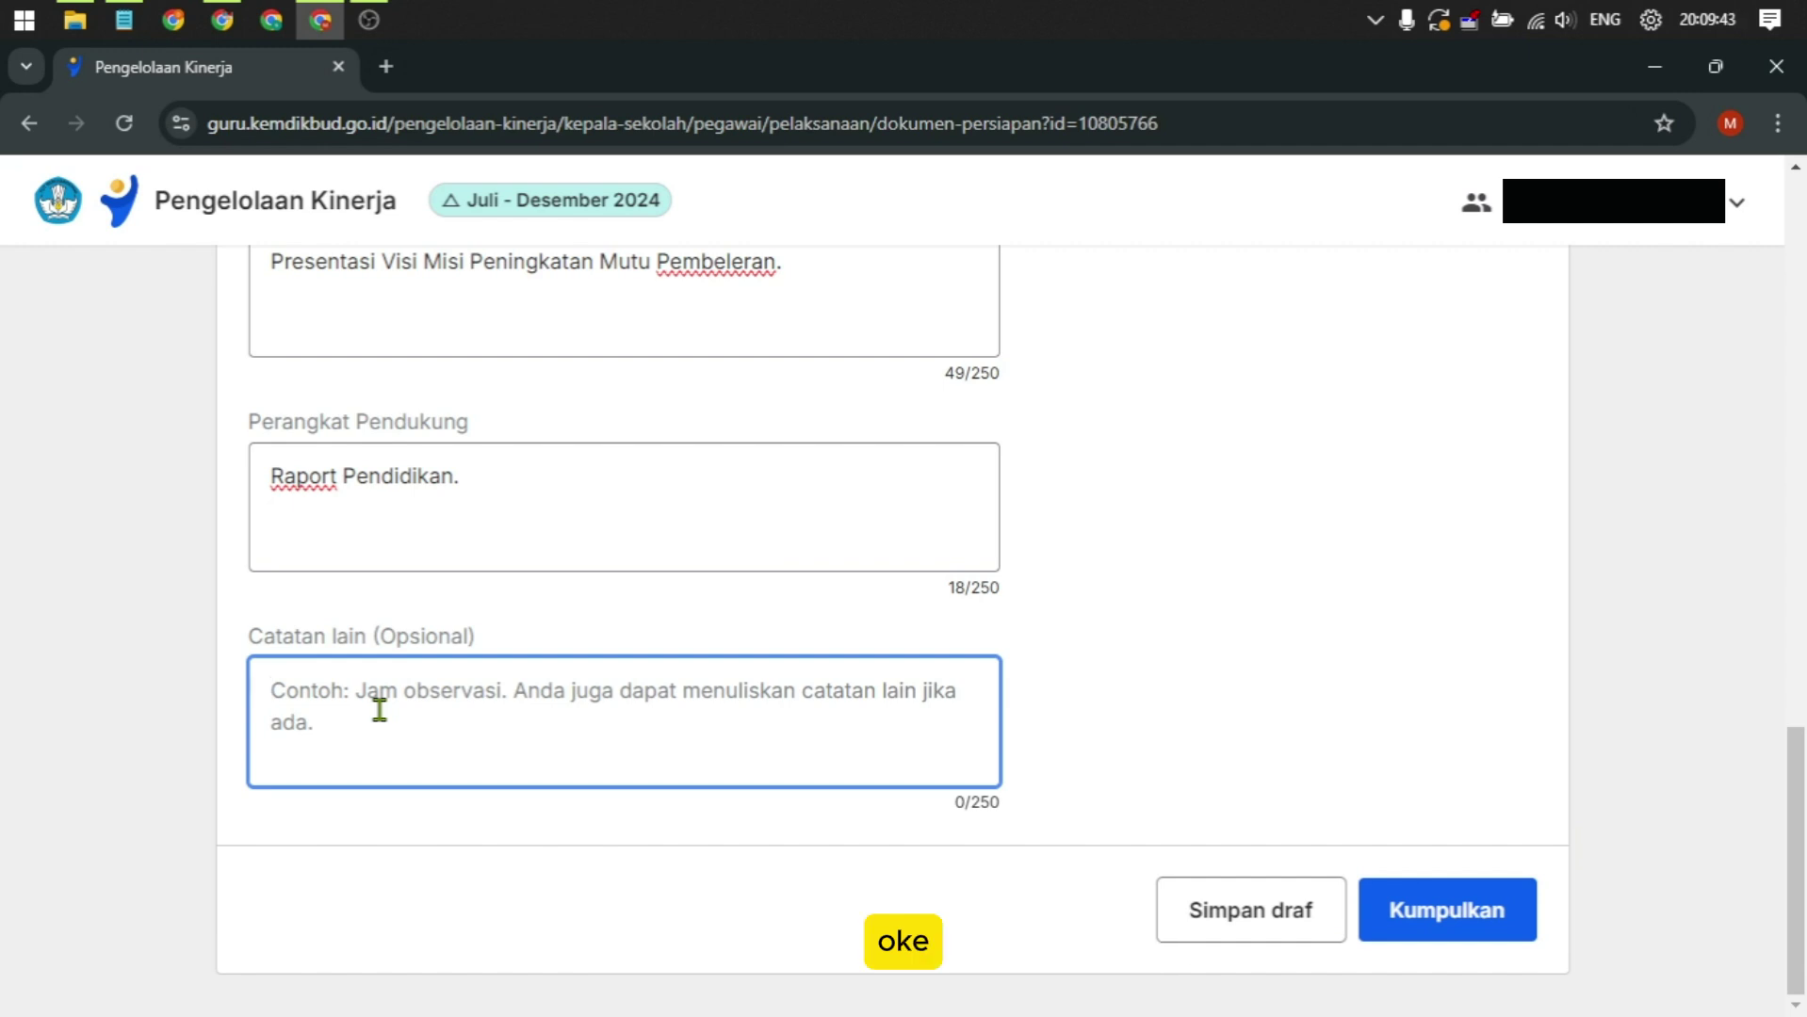
text(08)
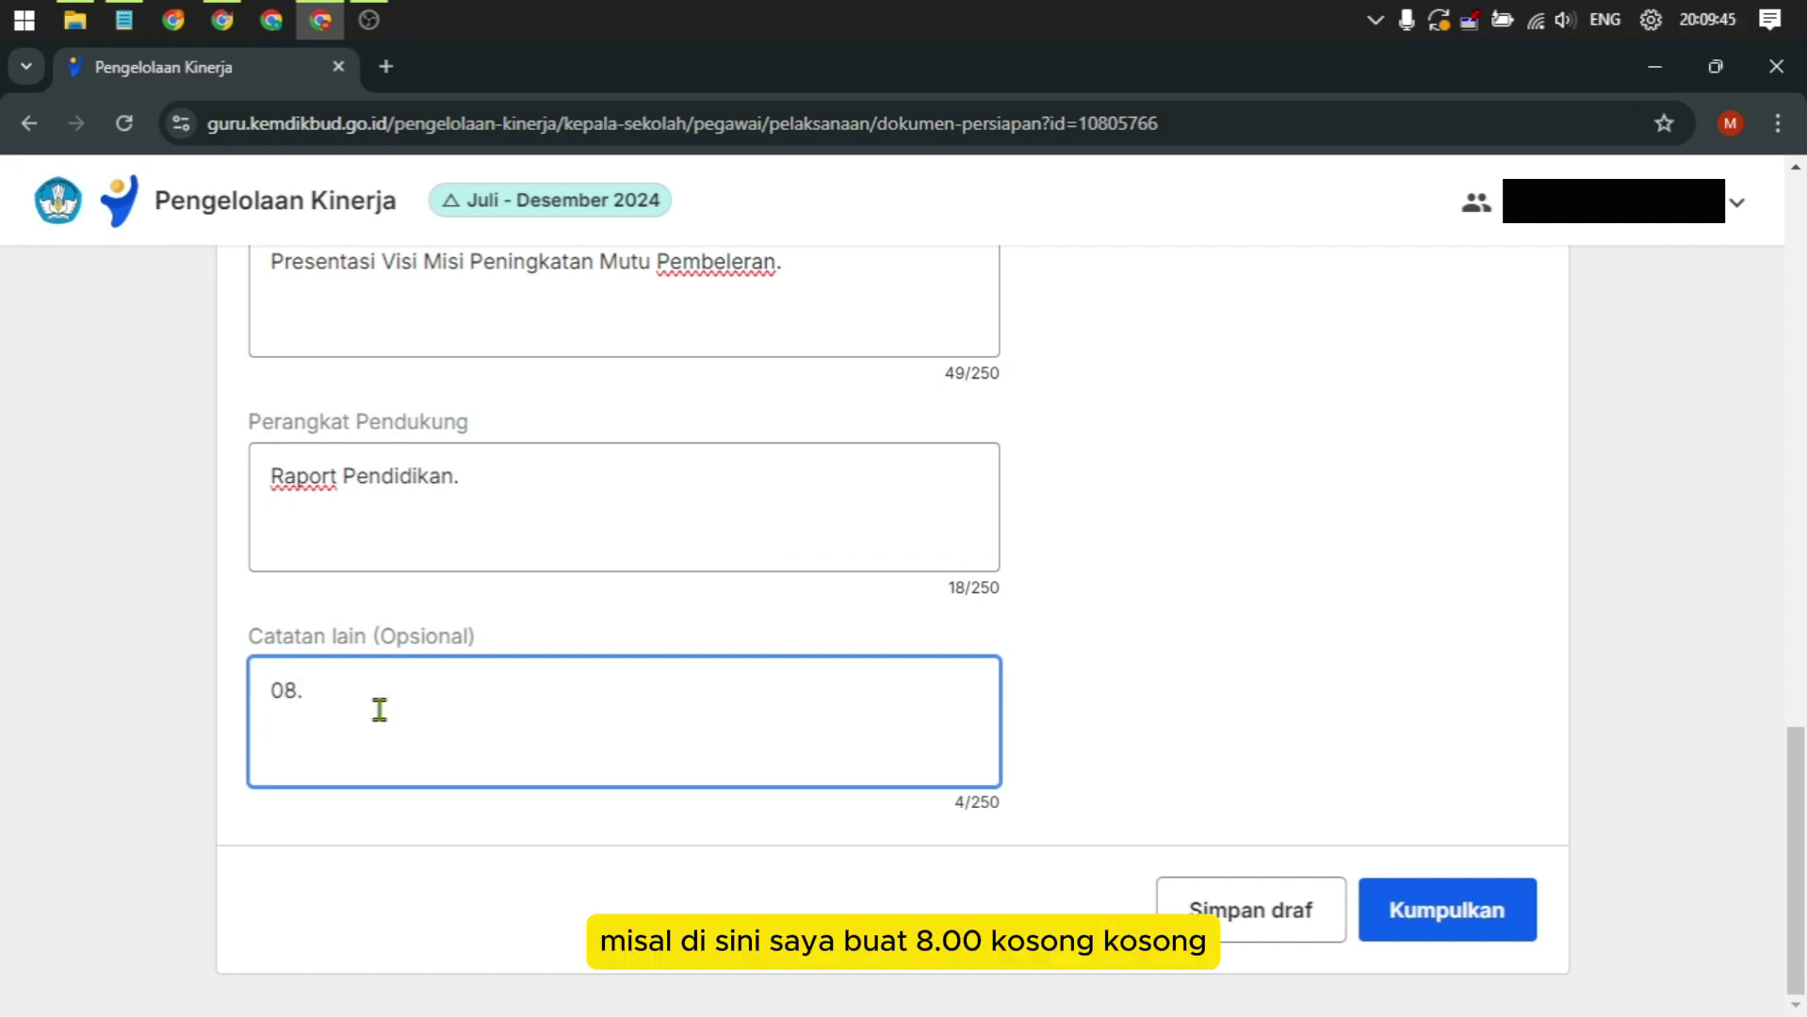
text(.00)
key(BackSpace)
key(BackSpace)
key(BackSpace)
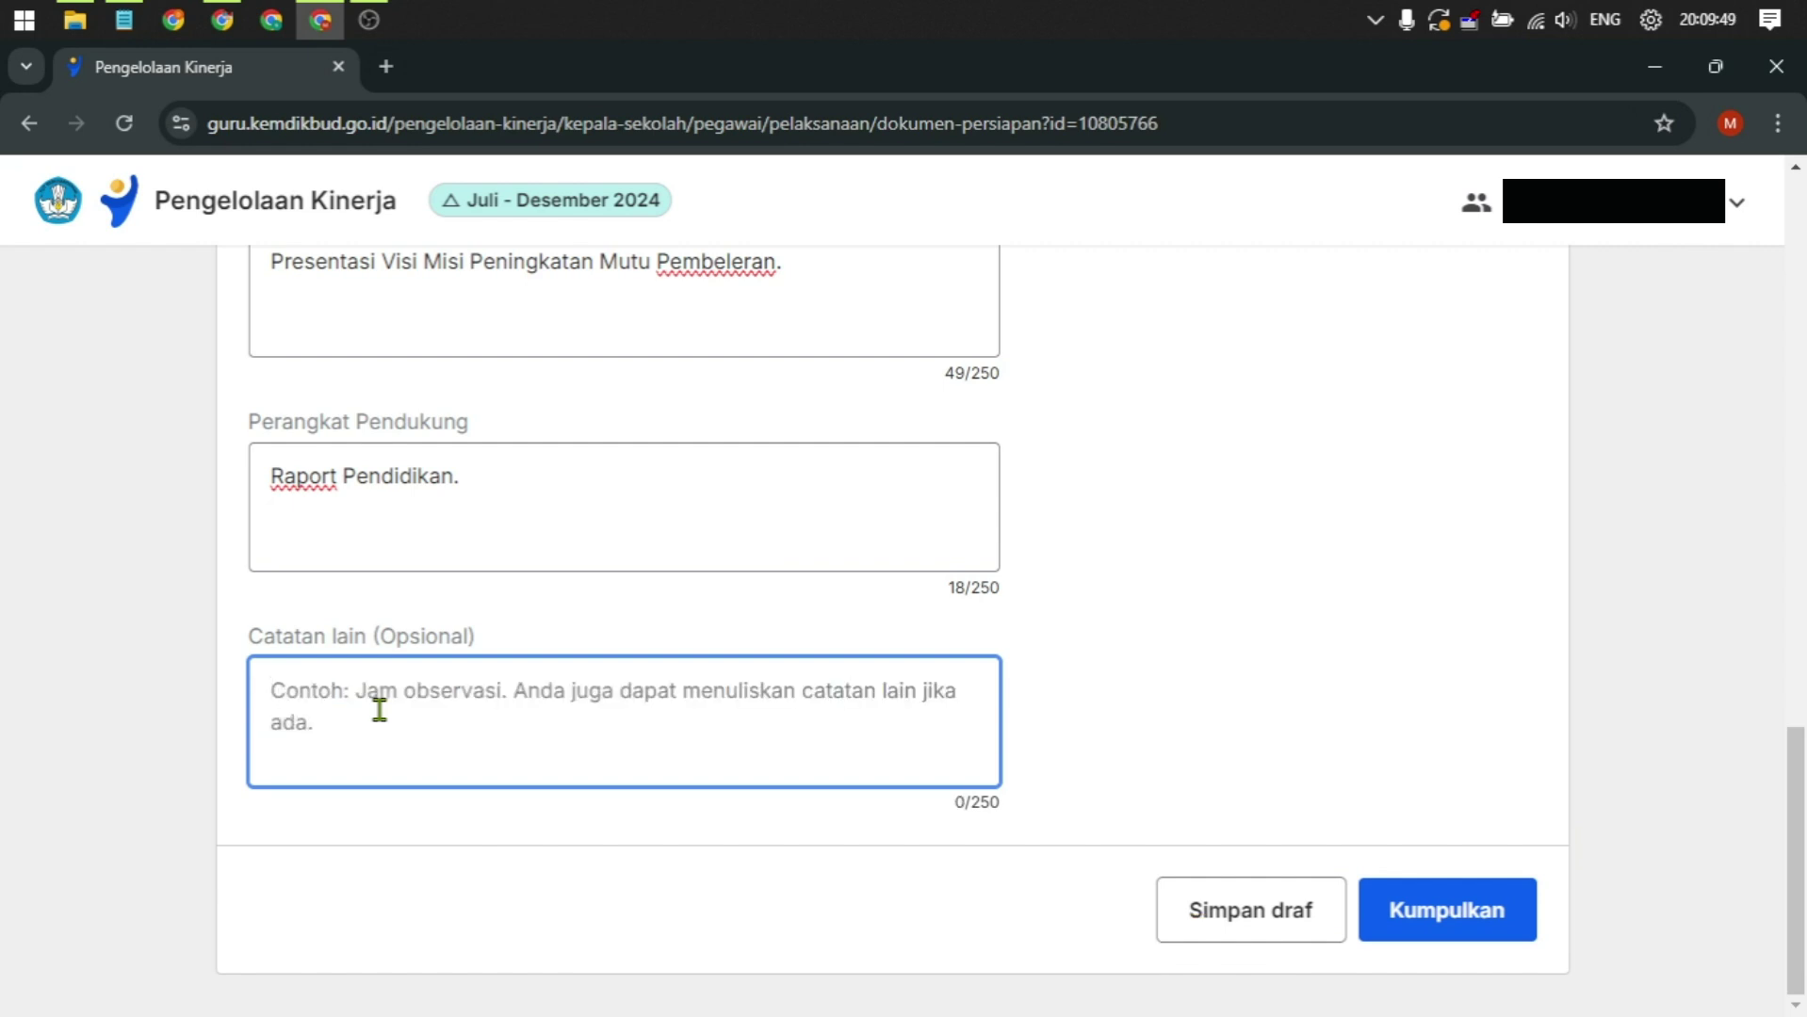
Enter "Pukul 08.00 - 10.00 WIB" as the observation time in the optional Catatan lain
text(Pukul )
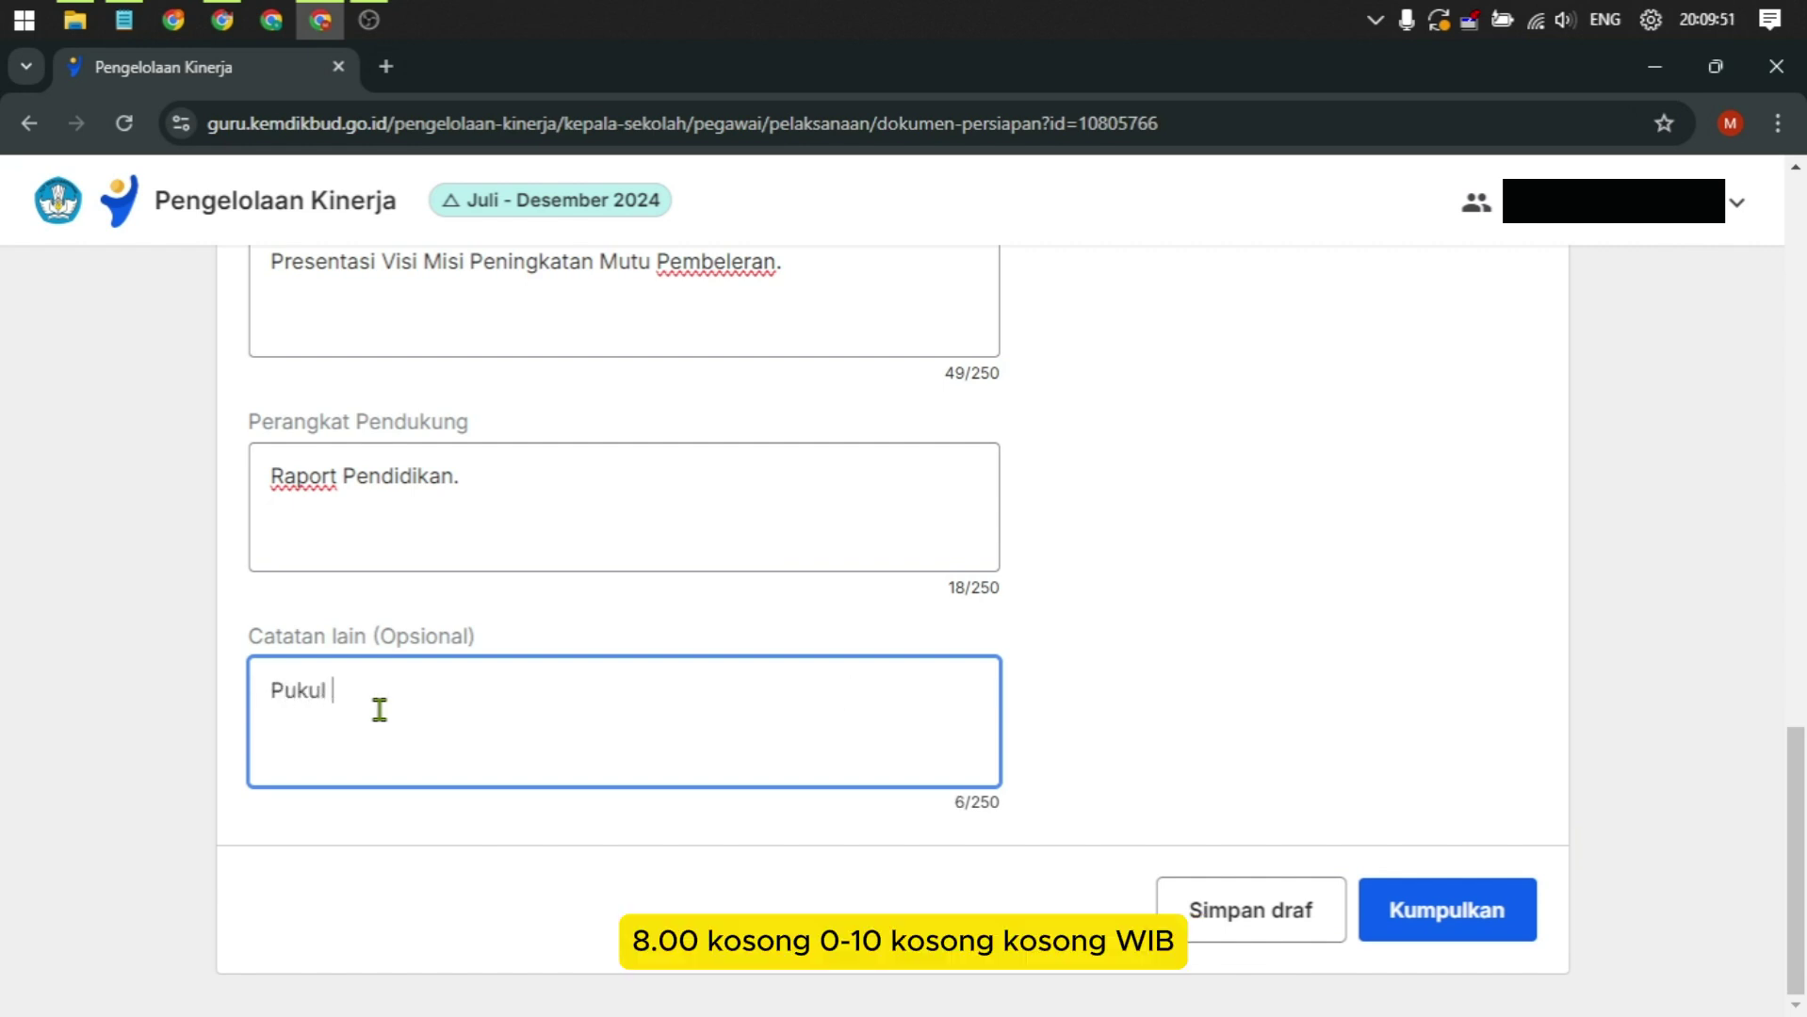
text(08.00 - 10.00 WIB)
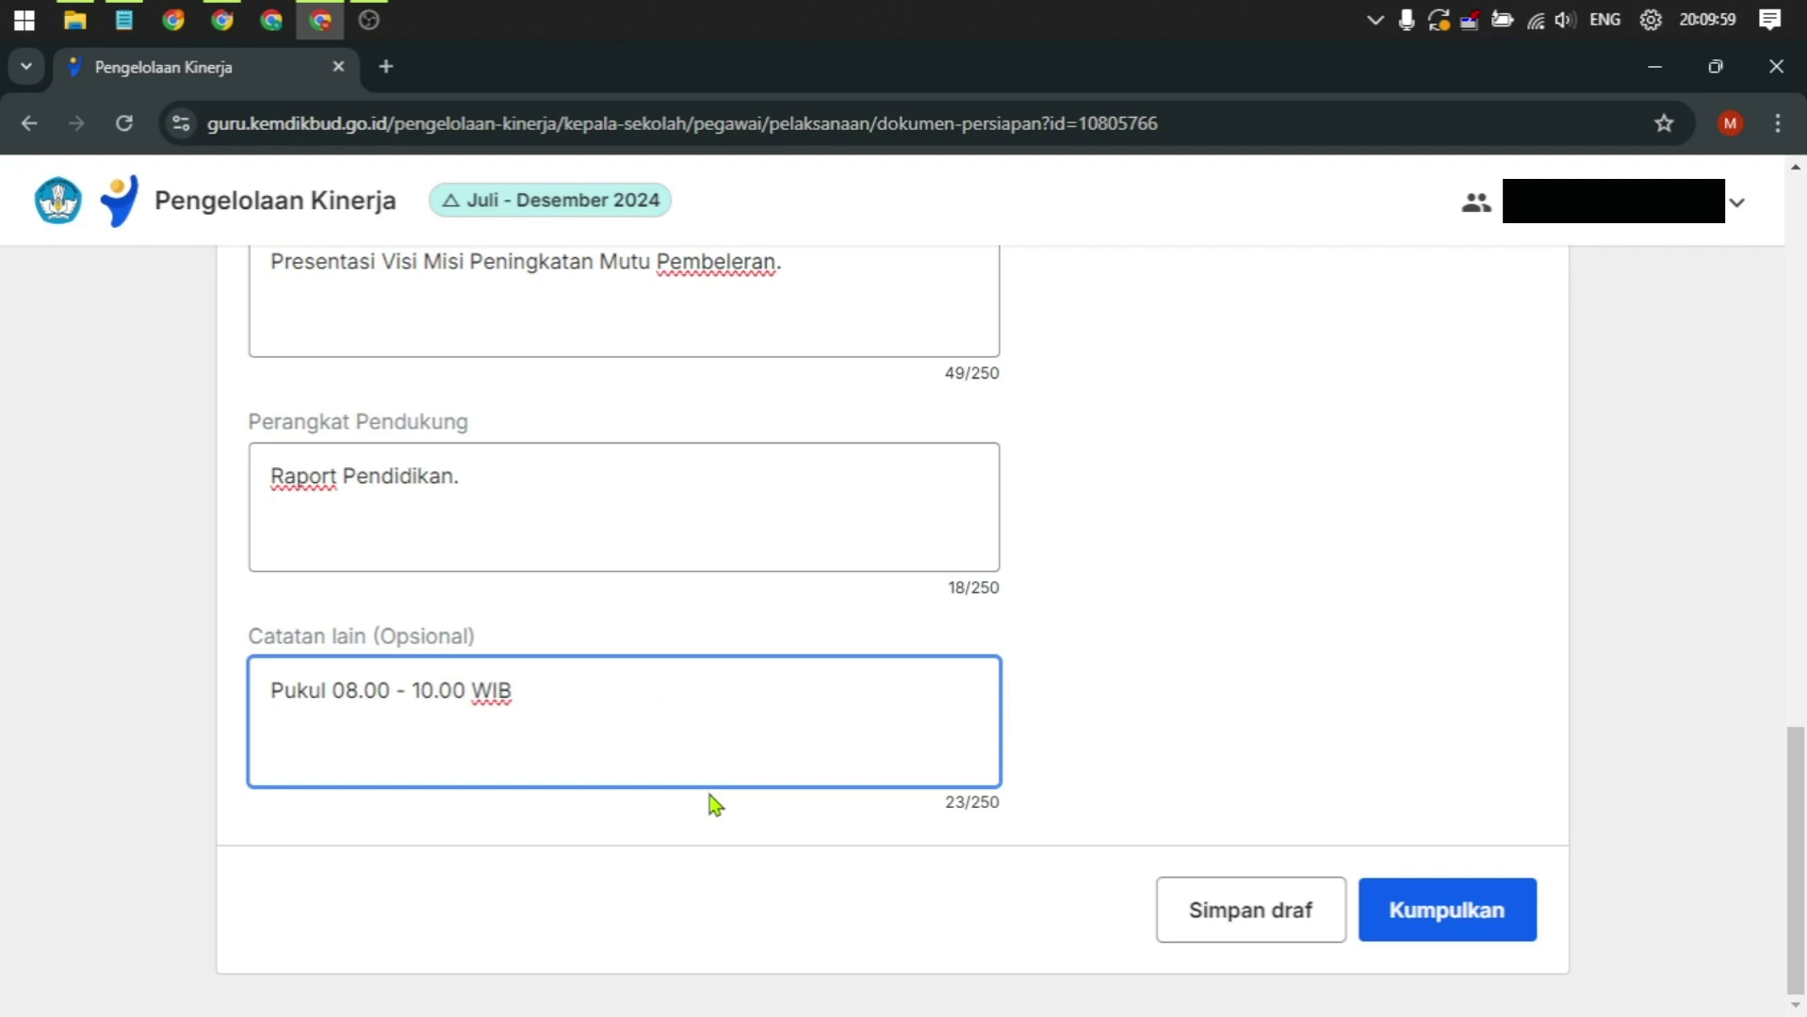
Review the completed Formulir Diskusi Persiapan, save it as a draft and exit the form
scroll(1157, 714, up, 10)
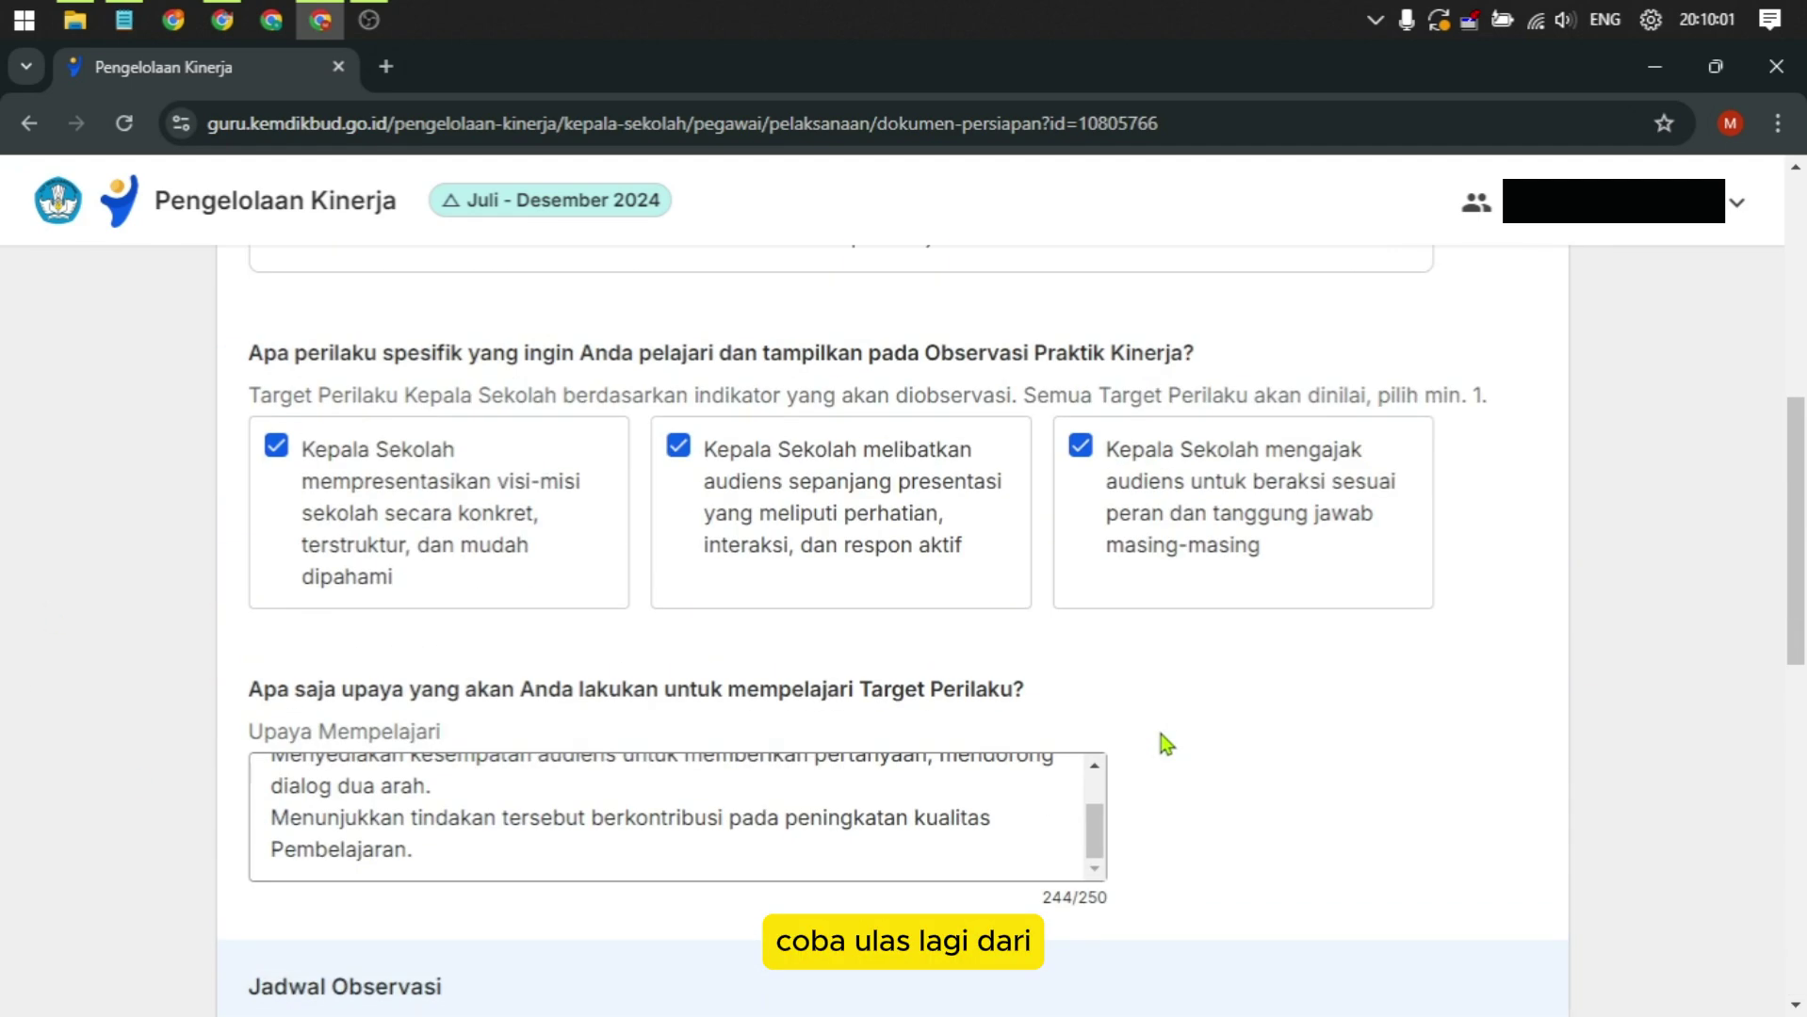
scroll(1170, 717, up, 3)
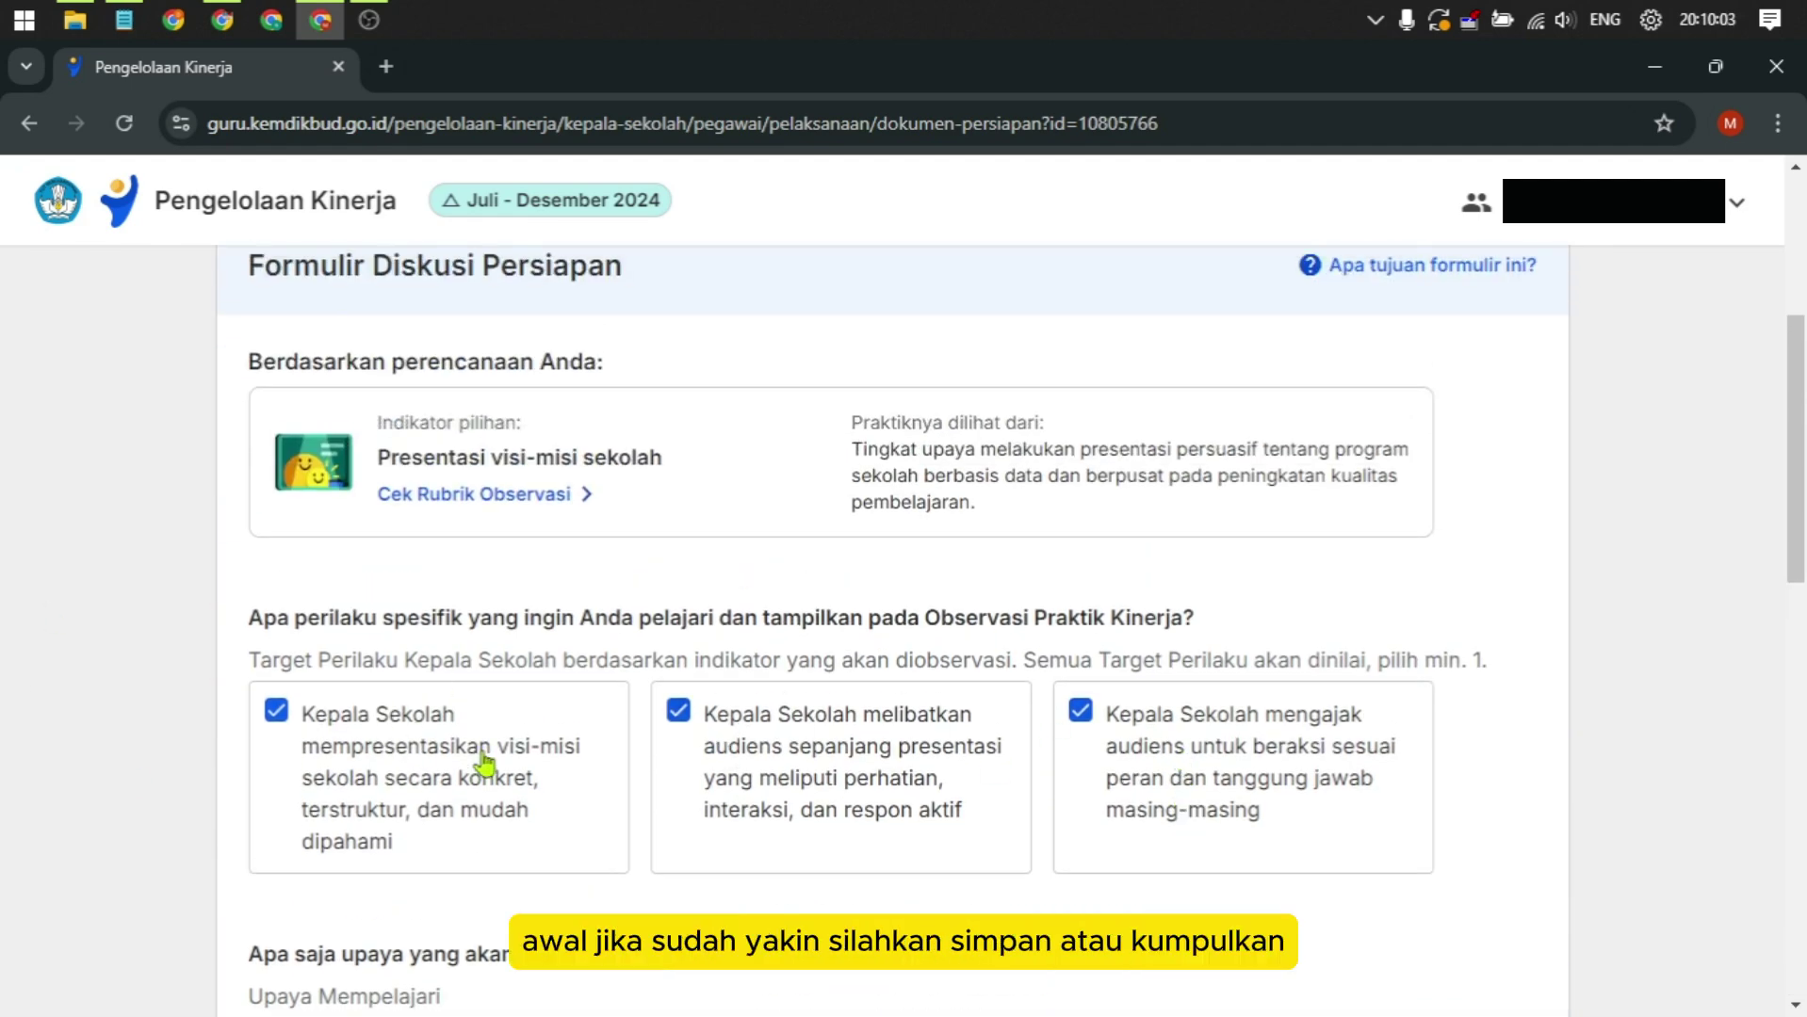
scroll(912, 665, down, 13)
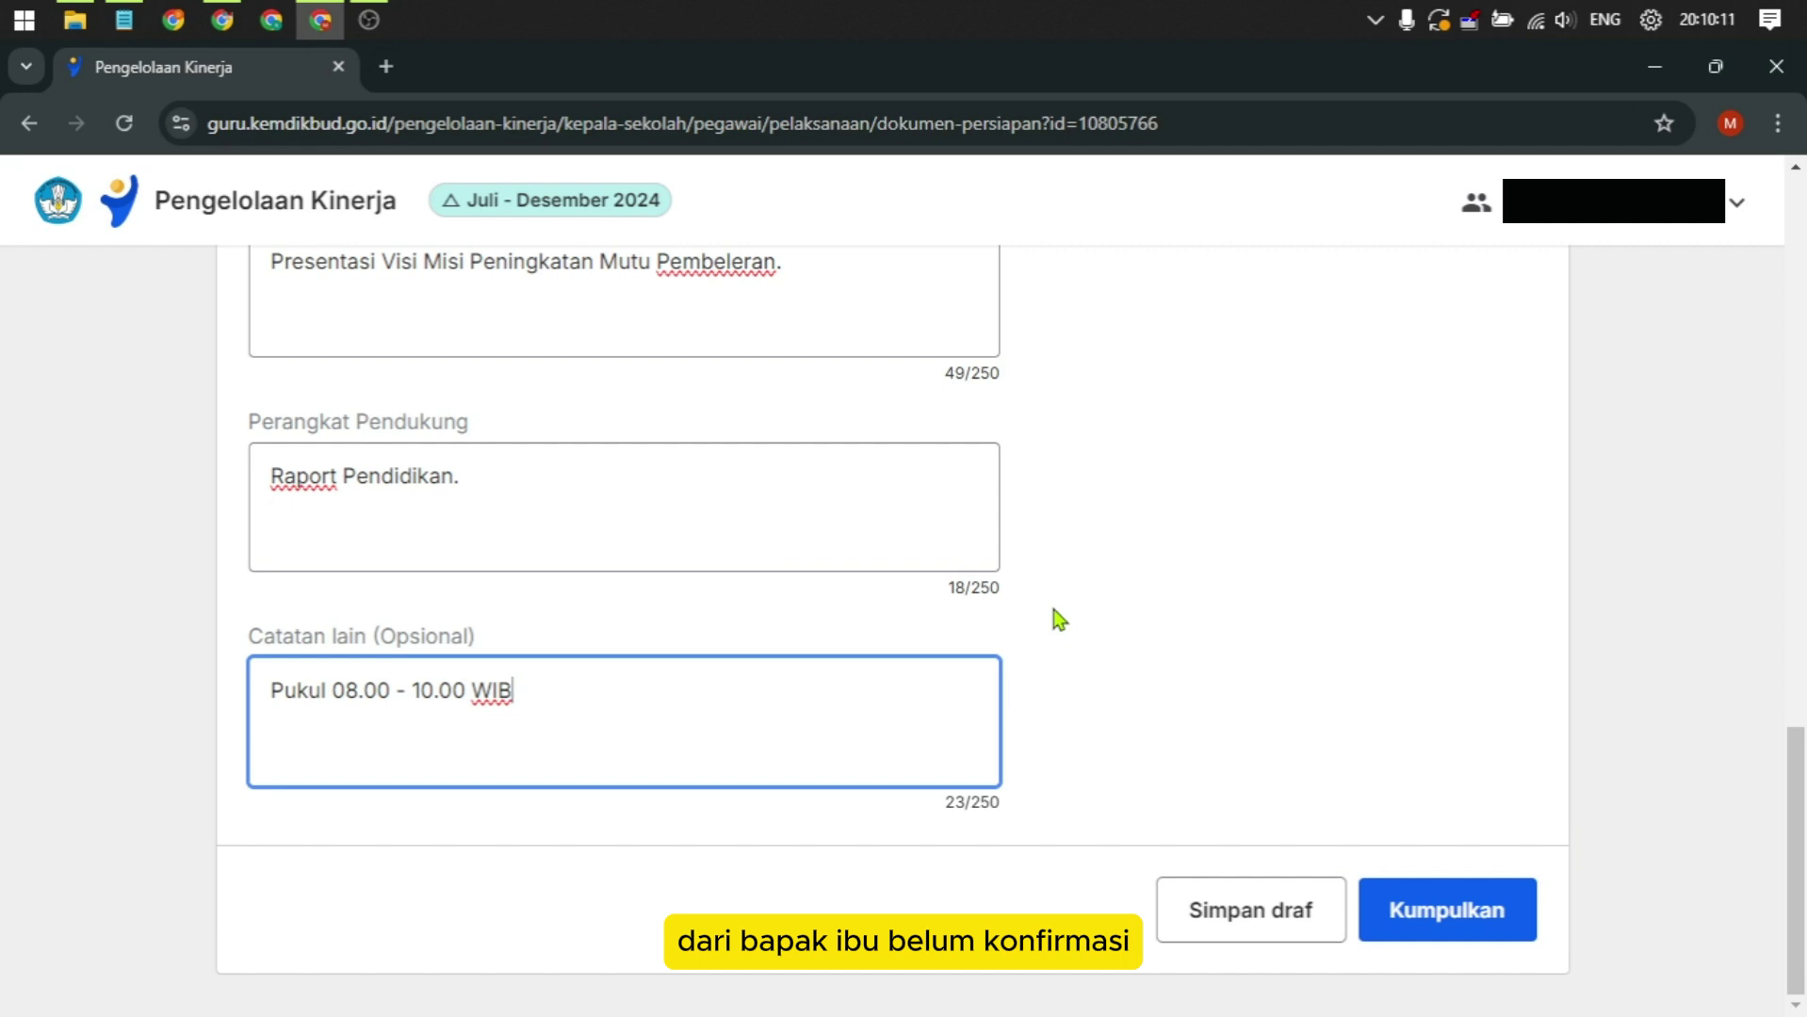
scroll(1058, 619, up, 3)
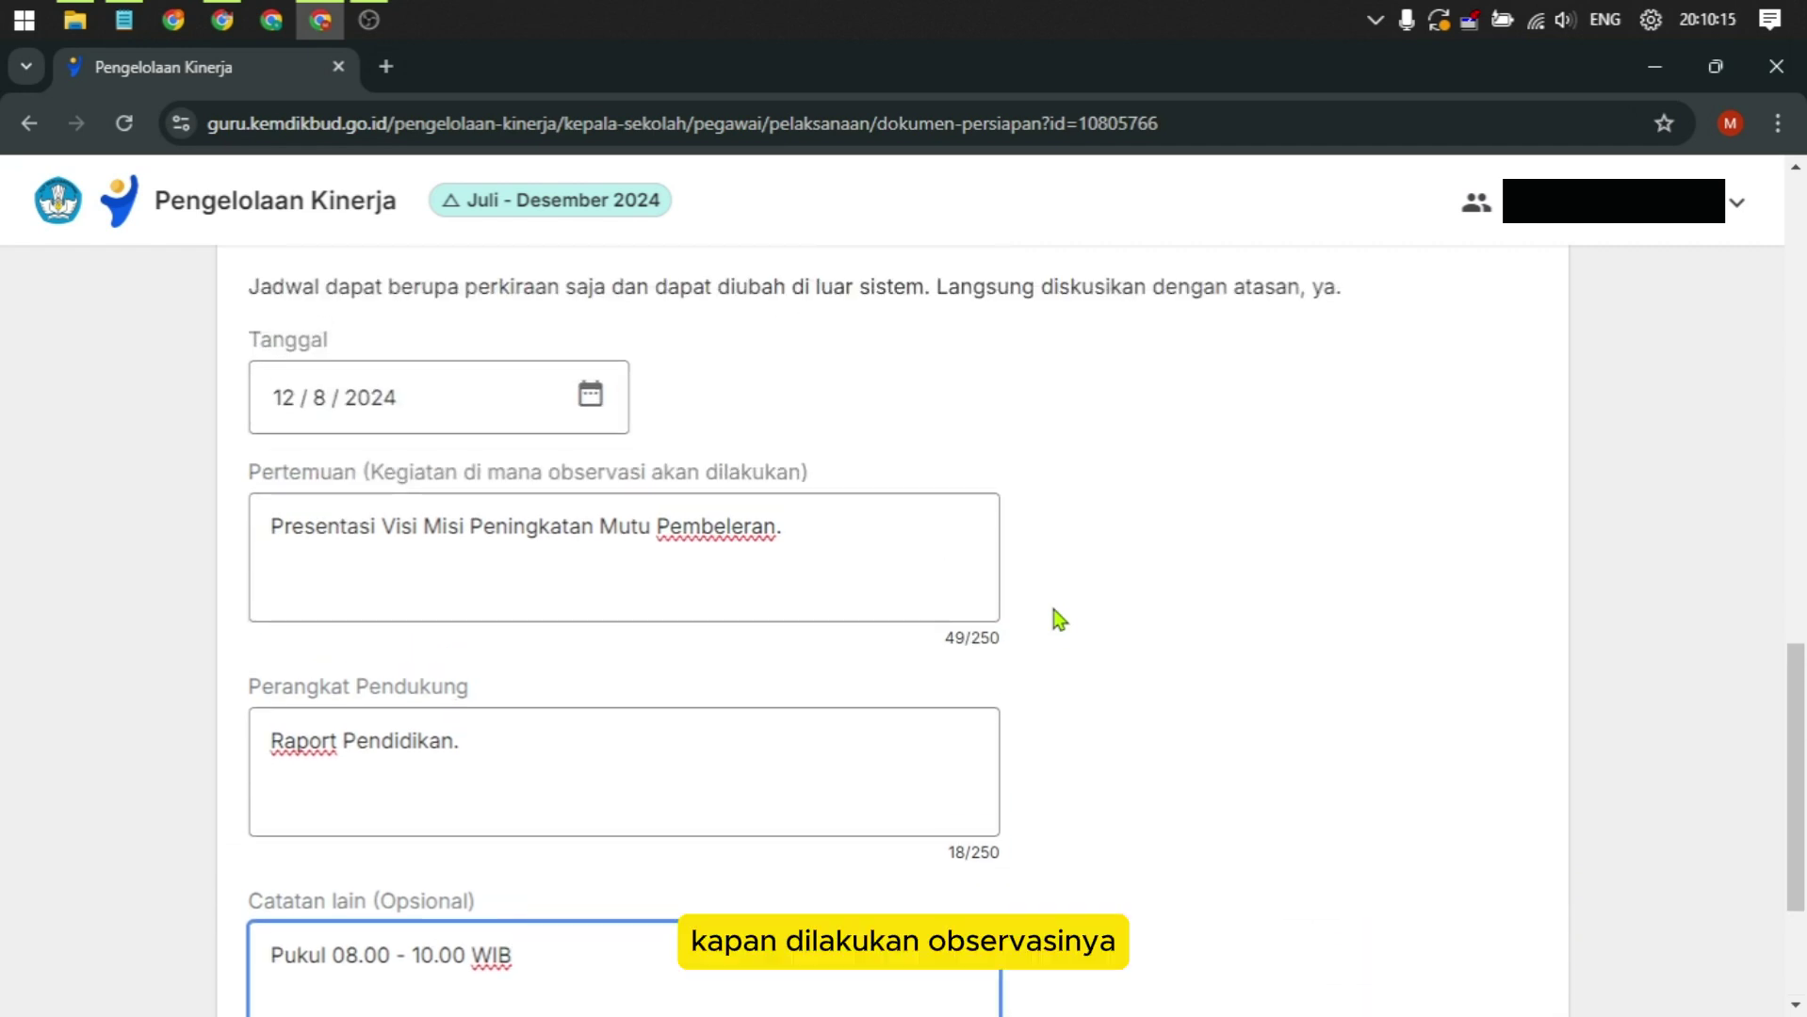
scroll(1467, 630, down, 3)
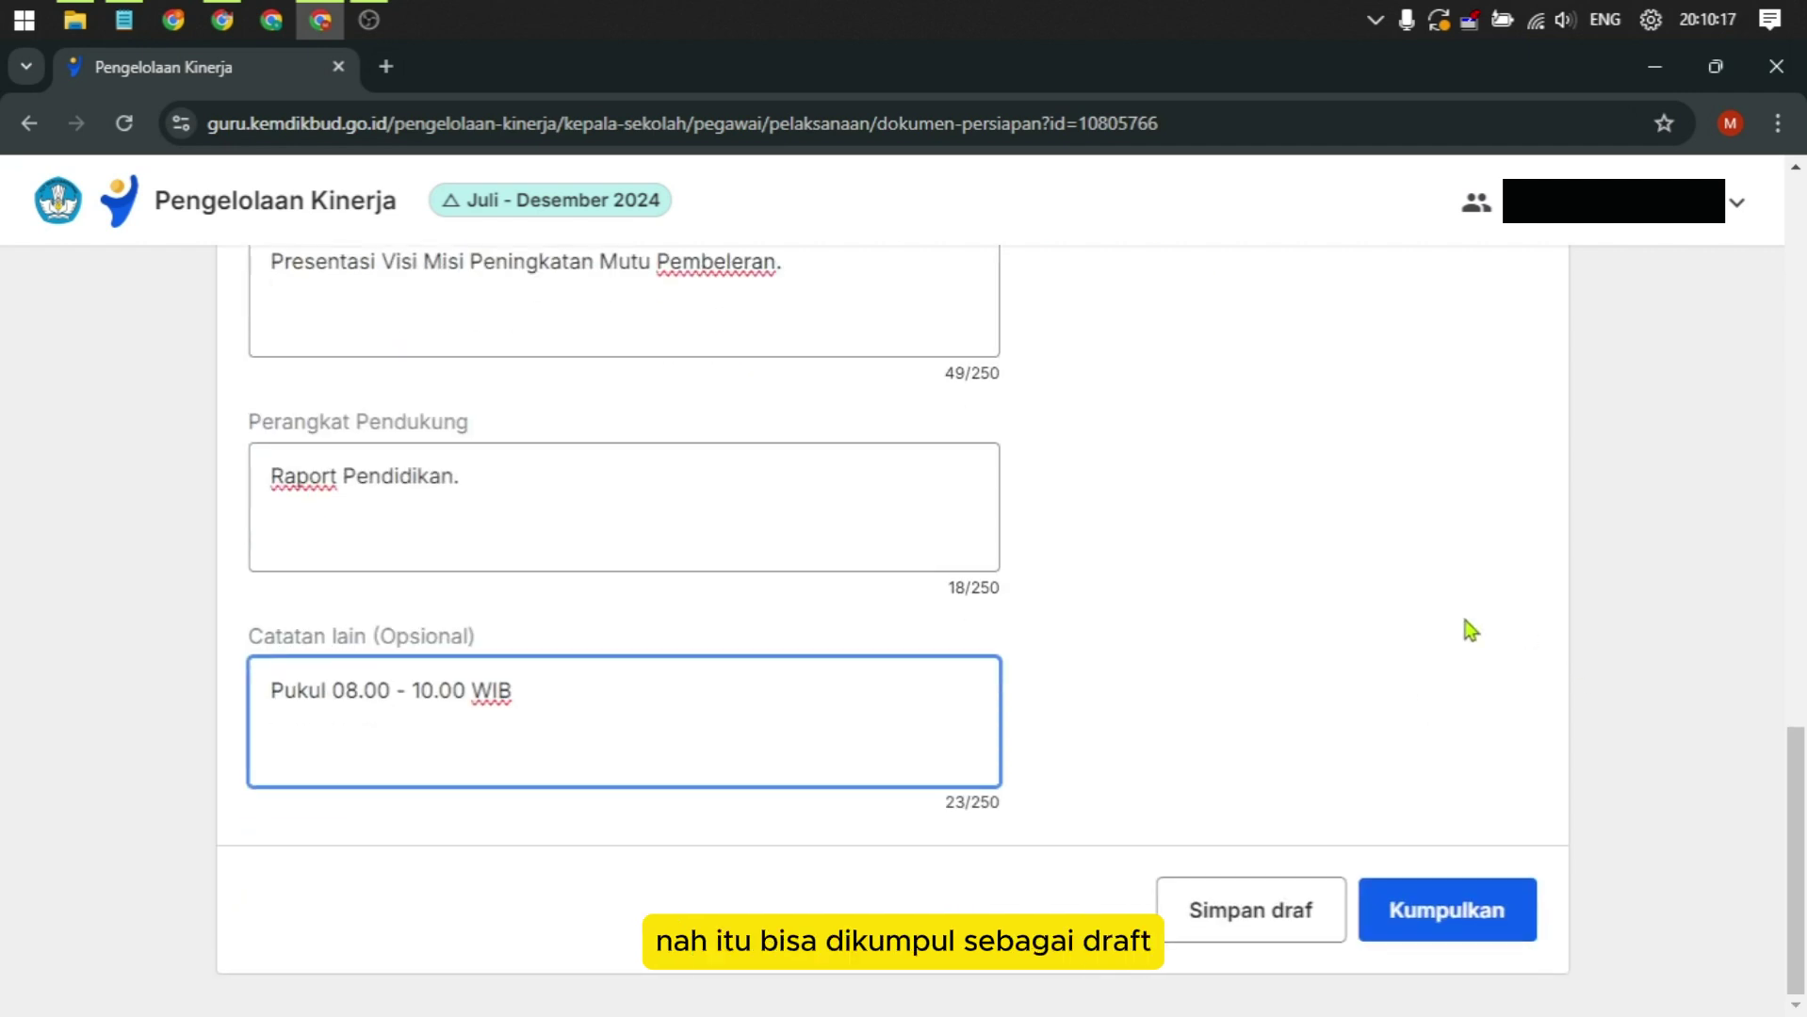
click(1278, 923)
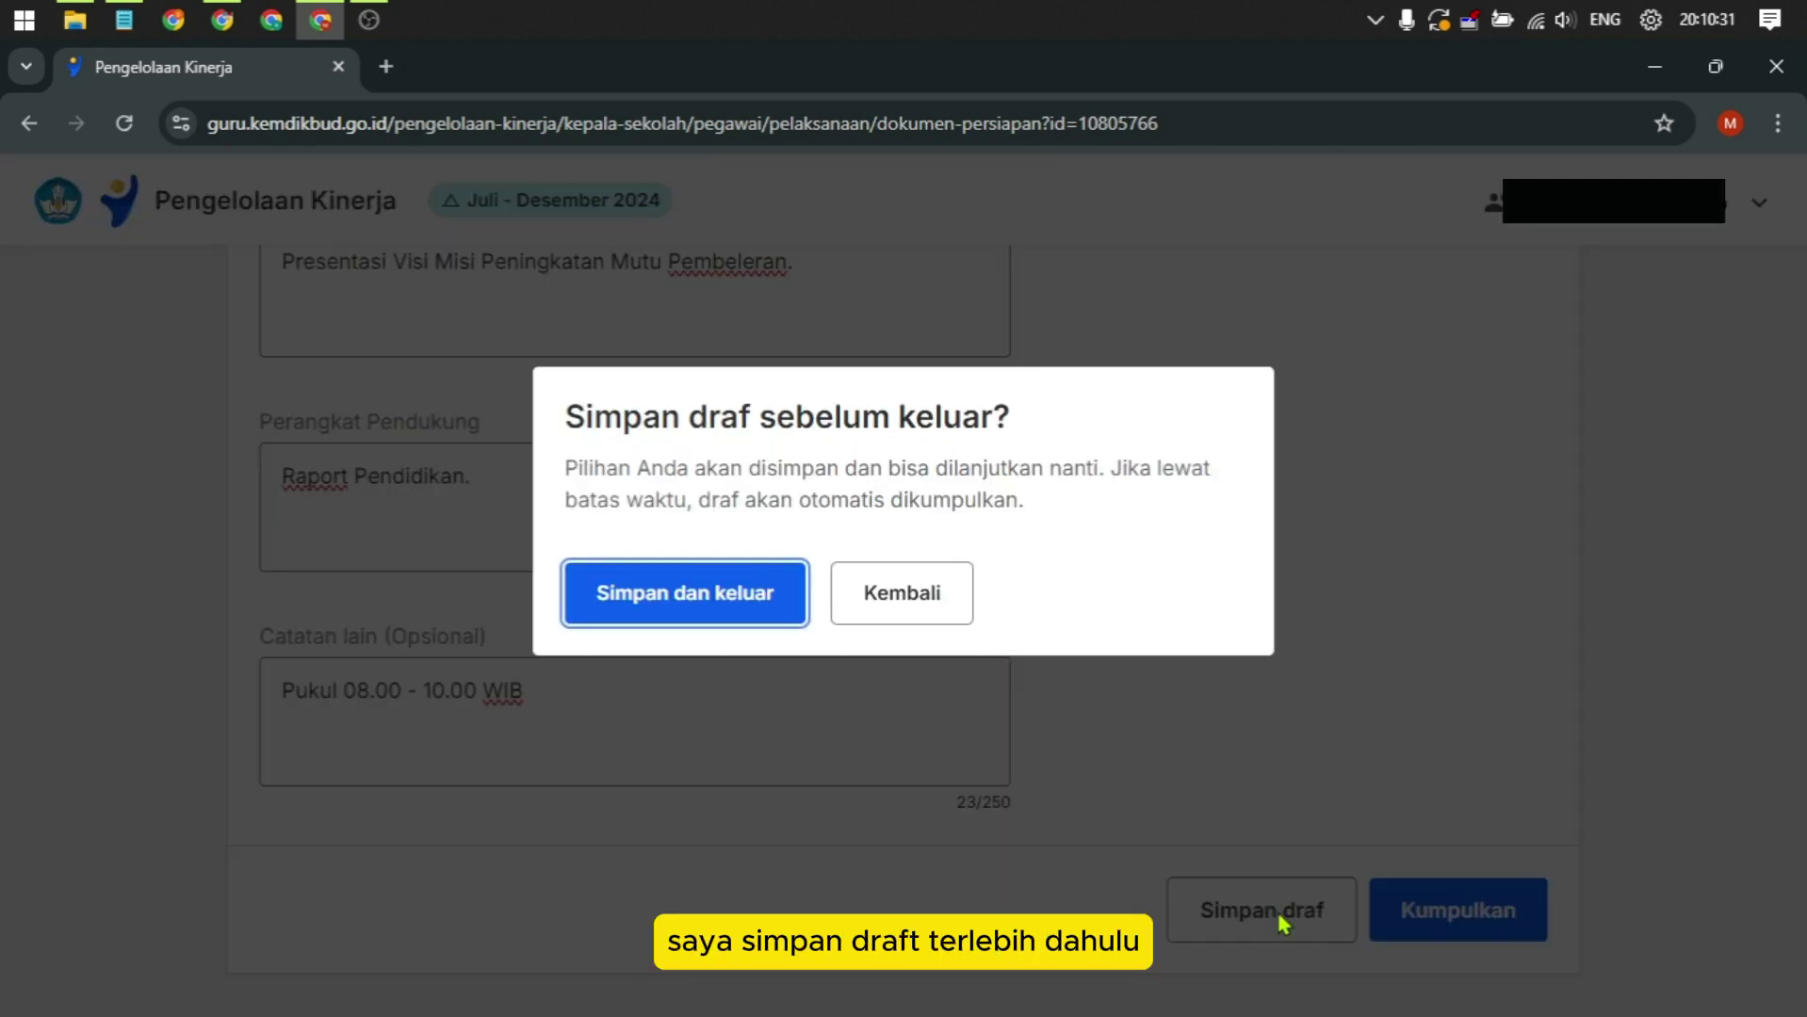
click(730, 595)
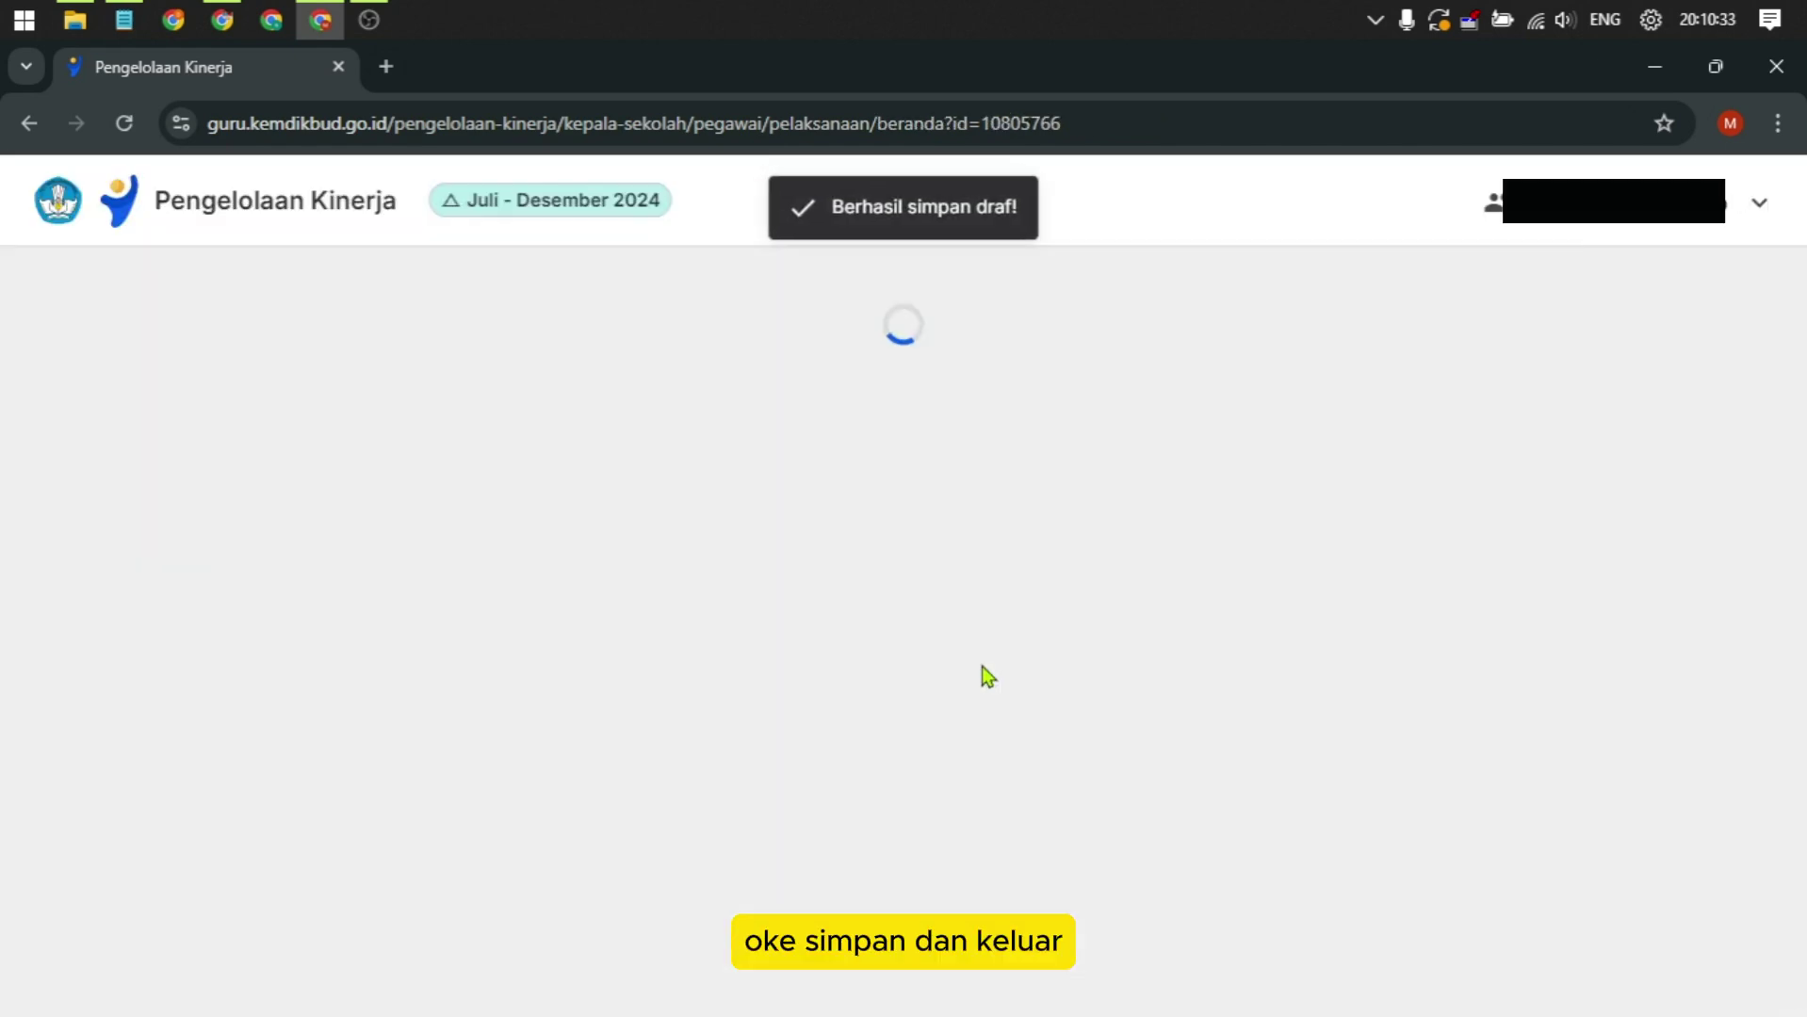
Examine the Bagian 1: Pelaksanaan Observasi stages, especially the Isi Dokumen Tindak Lanjut card
scroll(601, 688, down, 4)
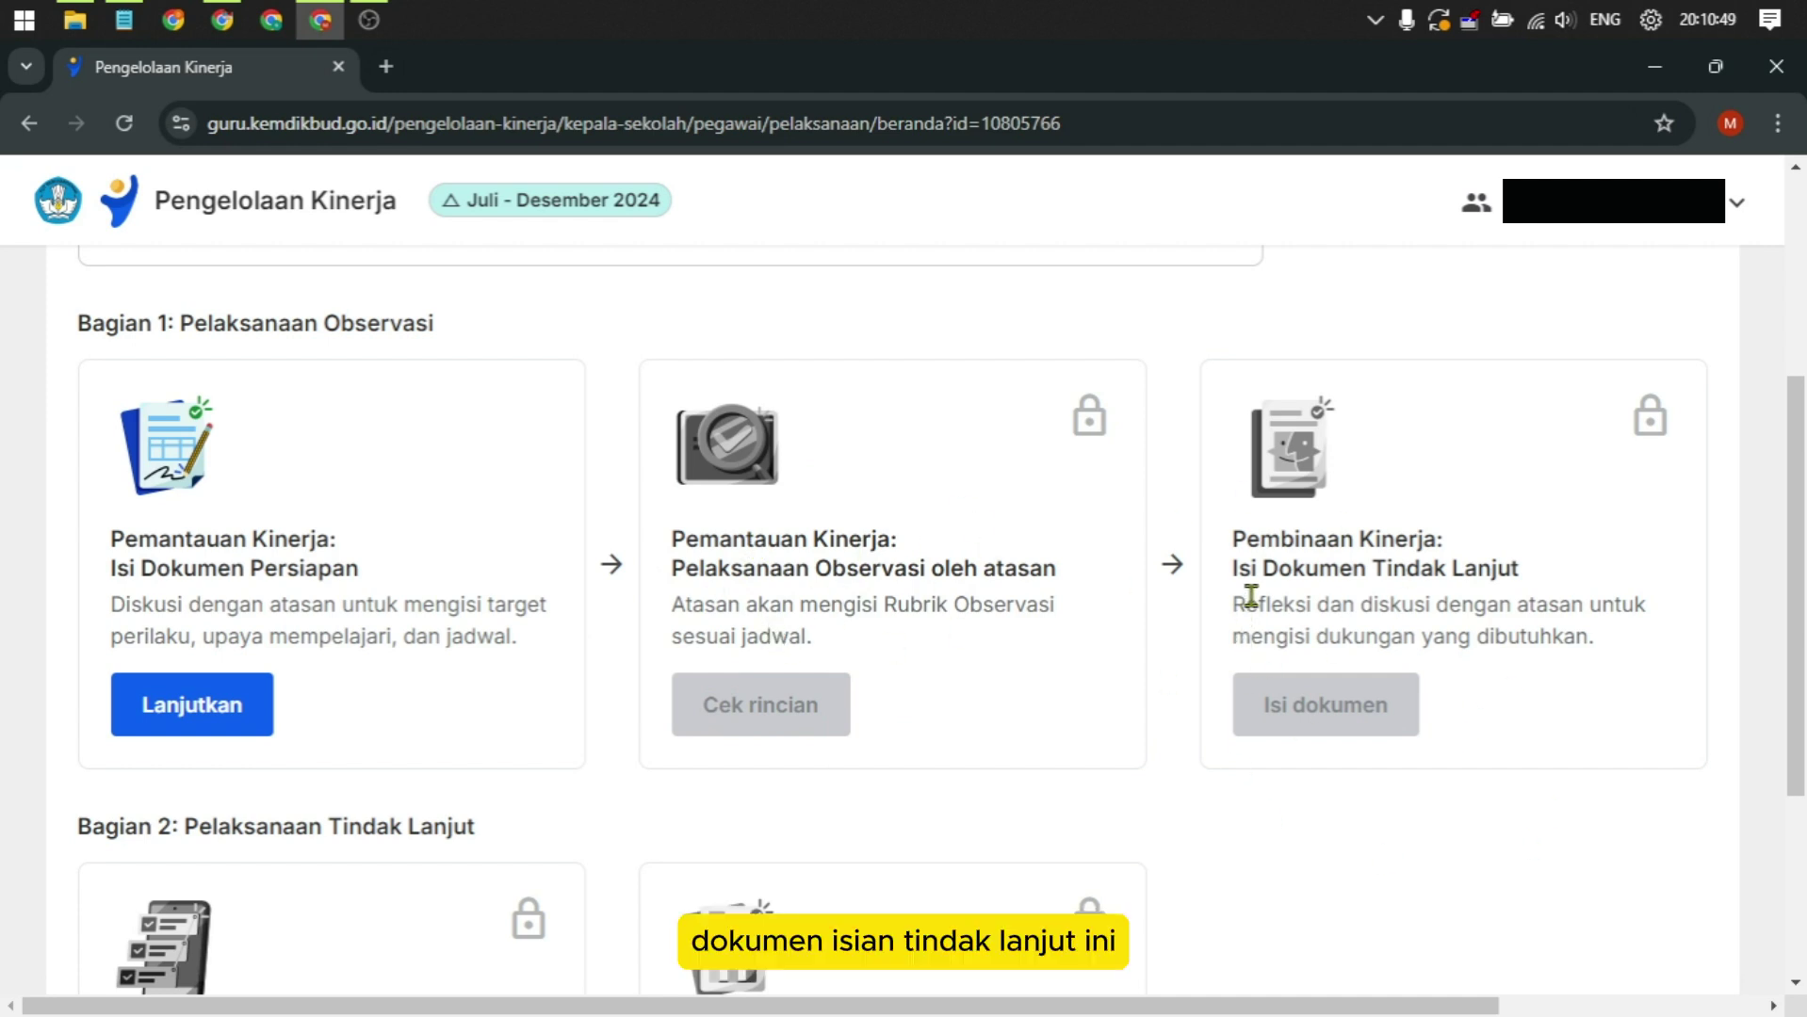
drag(1230, 568, 1545, 574)
click(1550, 763)
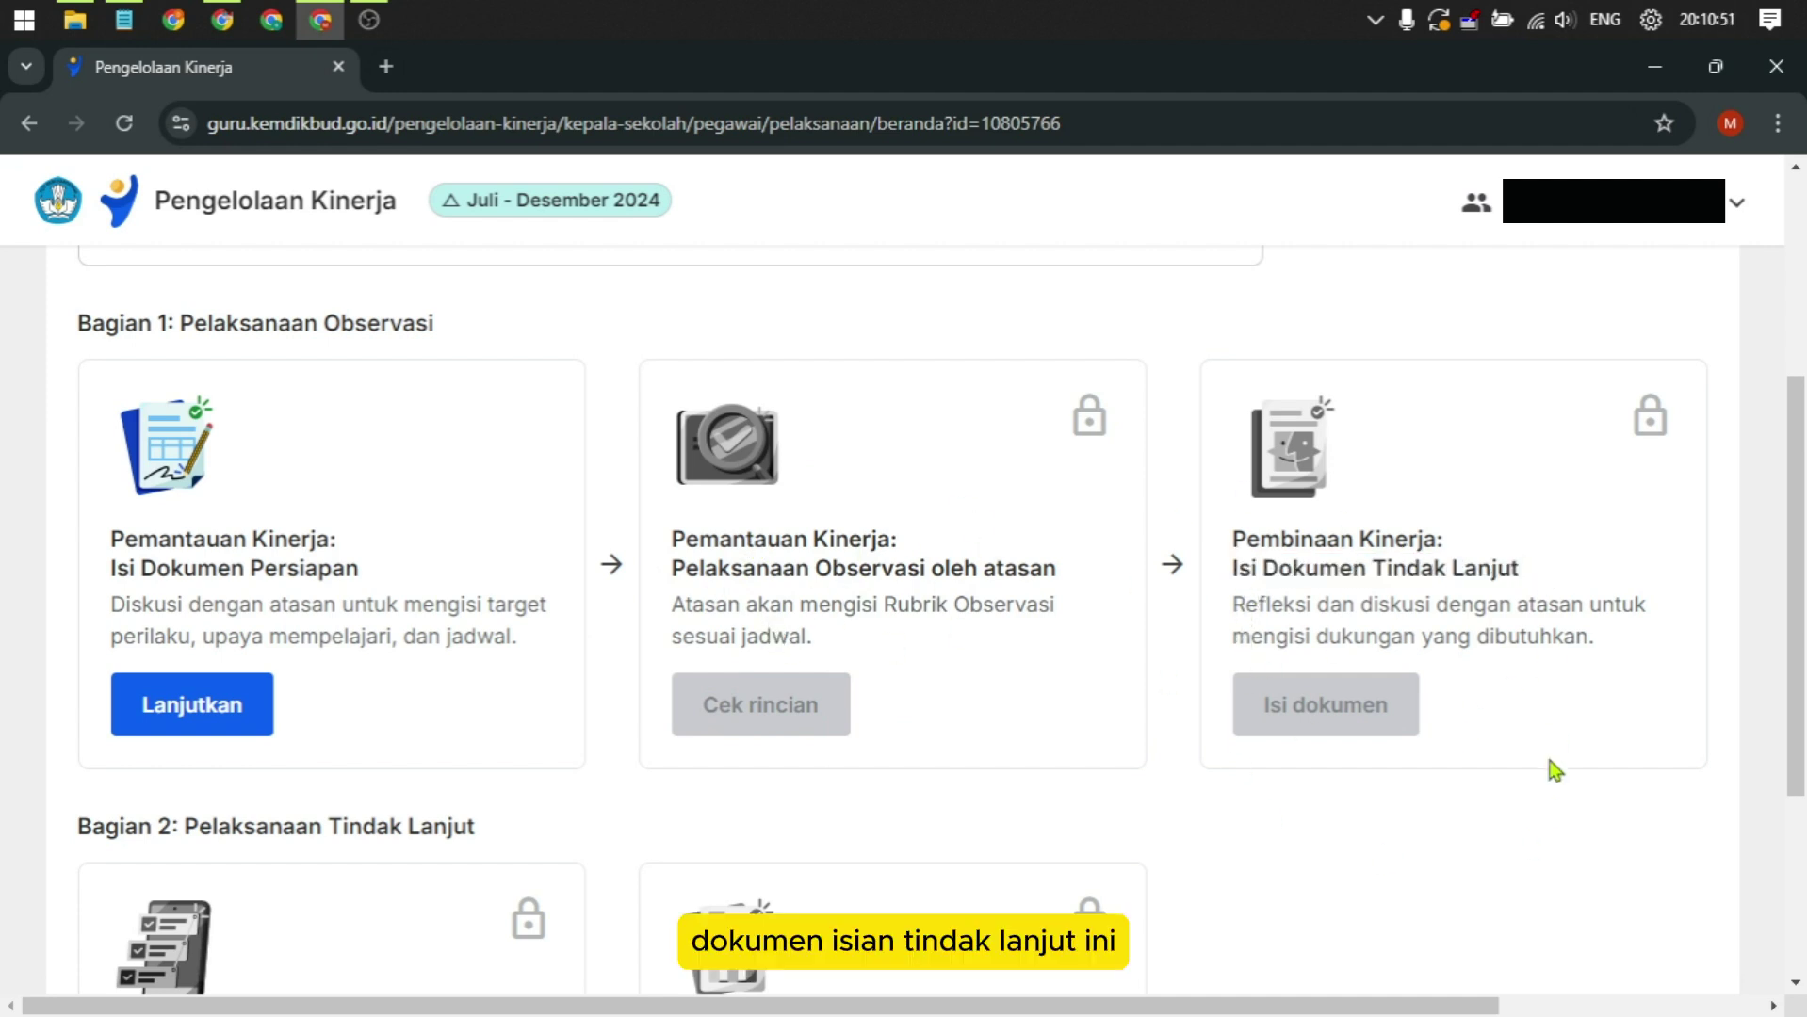